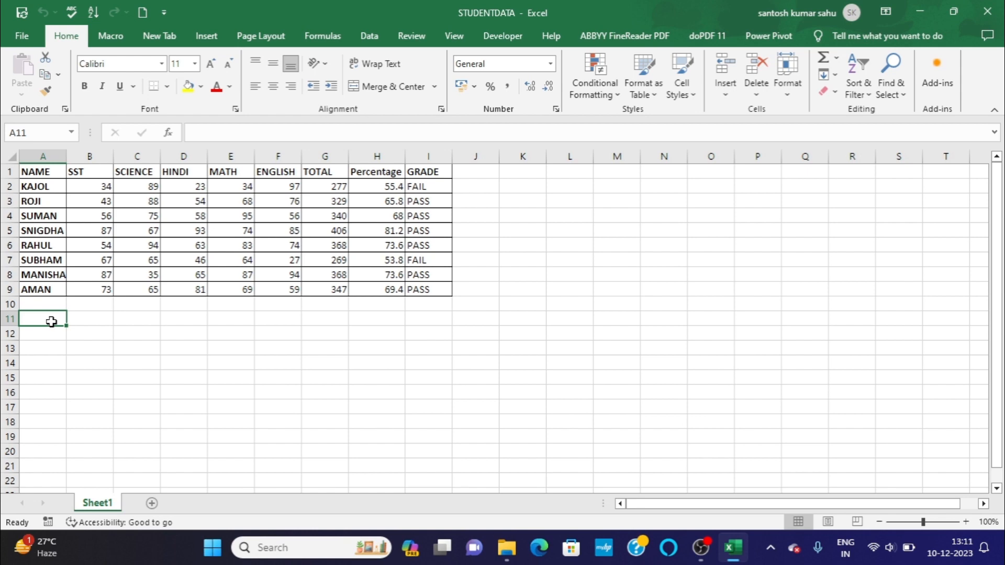
Select the NAME column entries in A1:A9, then the full student record in A3:I3, and return to cell A1.
left_click(39, 173)
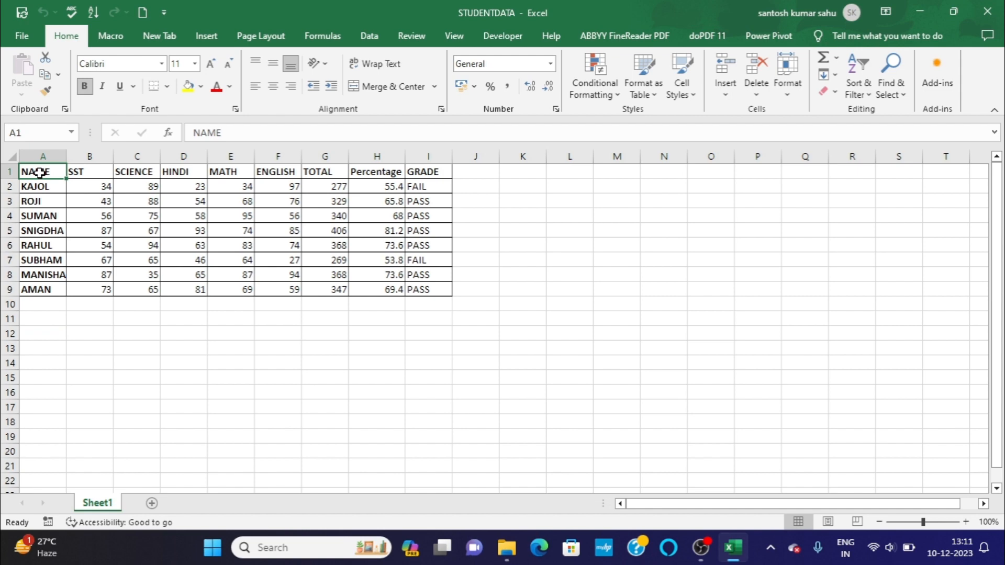
key("ctrl+shift+Down")
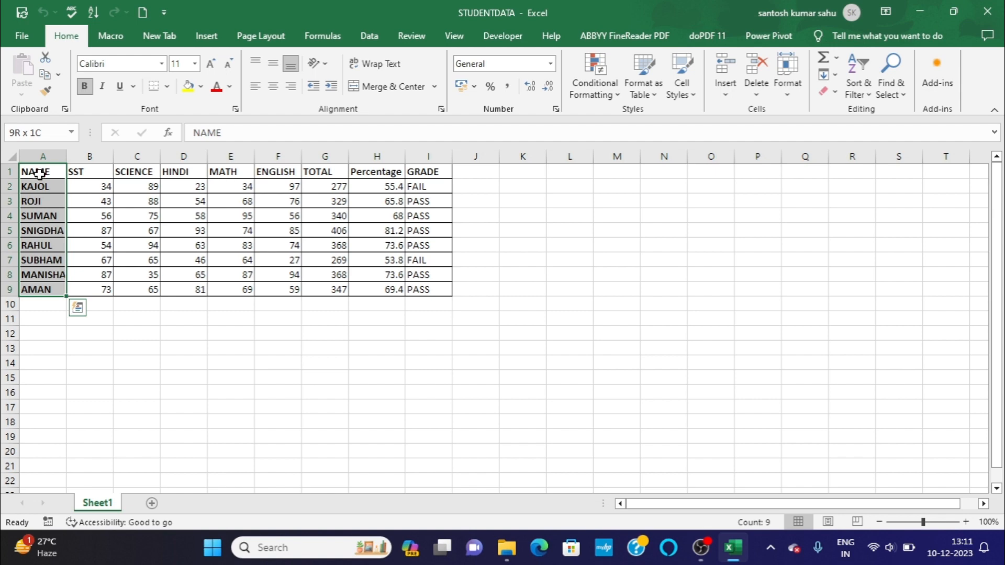
left_click(41, 199)
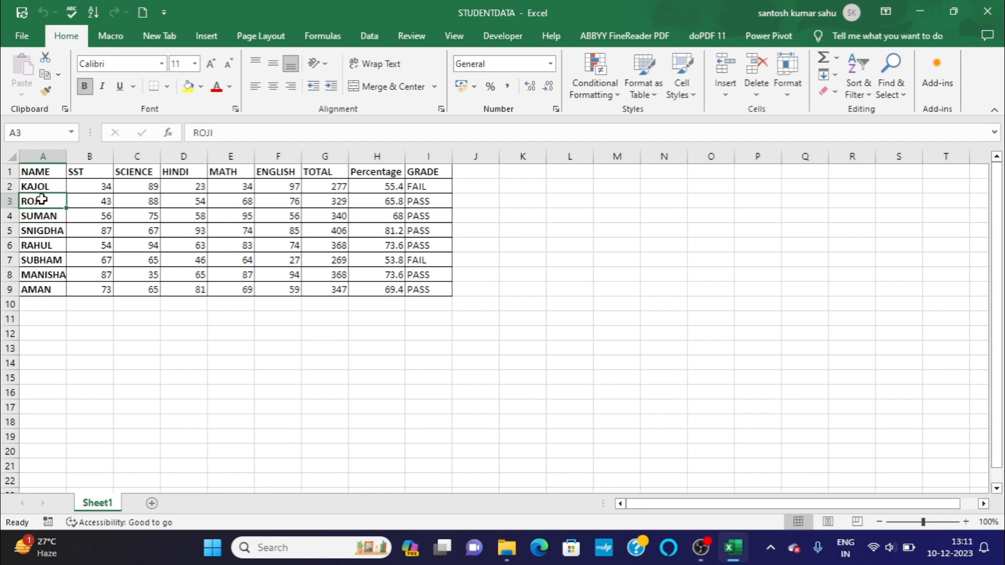
key("ctrl+shift+Right")
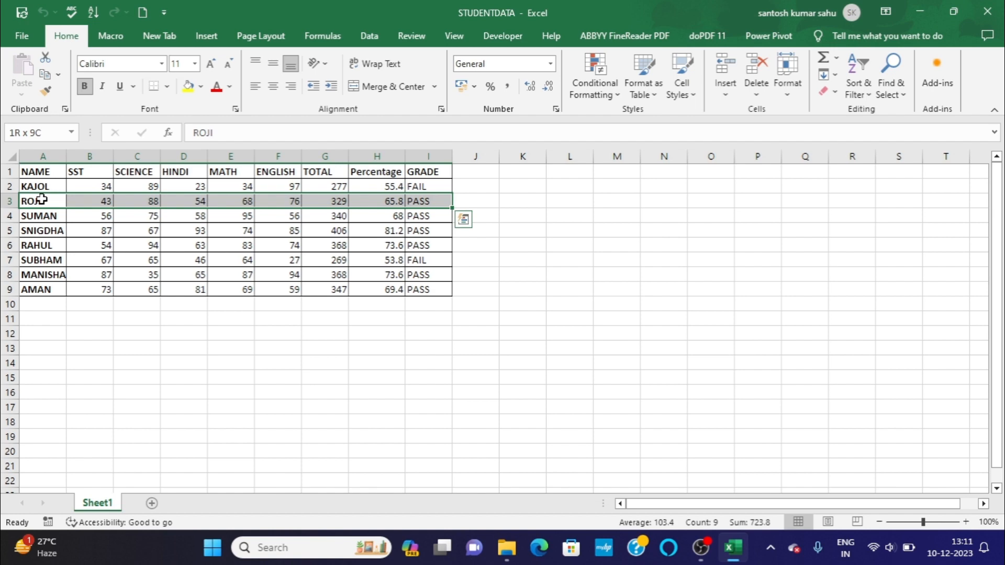
left_click(43, 176)
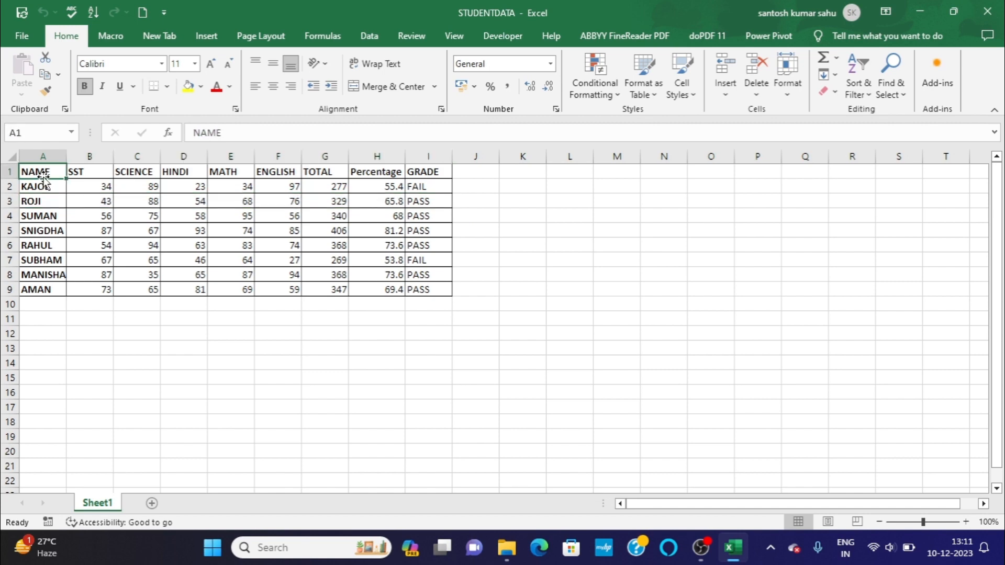
Enter the description "To select all the data in the table" in cell A11.
left_click(52, 316)
type("To")
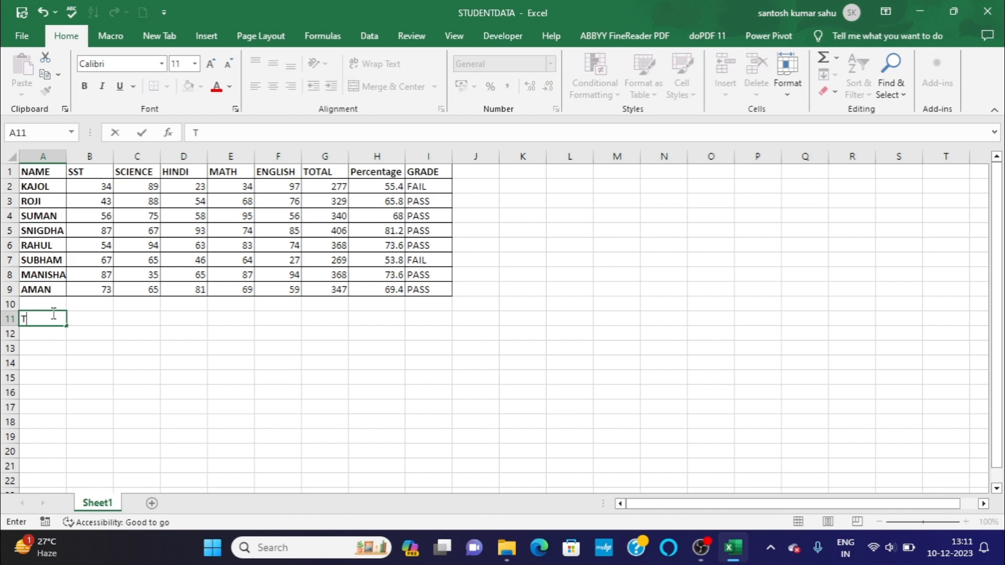
key("BackSpace")
type("o select all th")
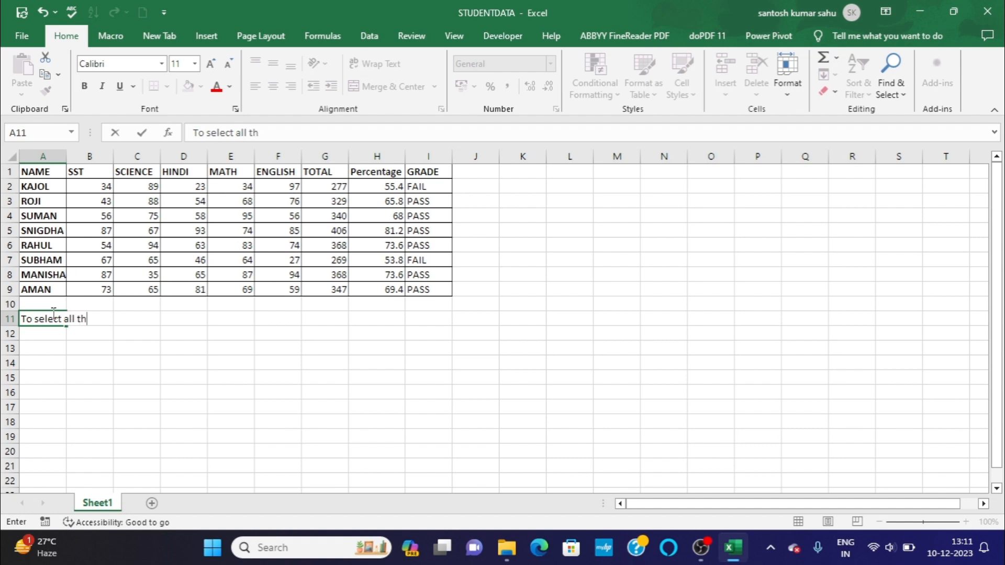
type("e data in the tab")
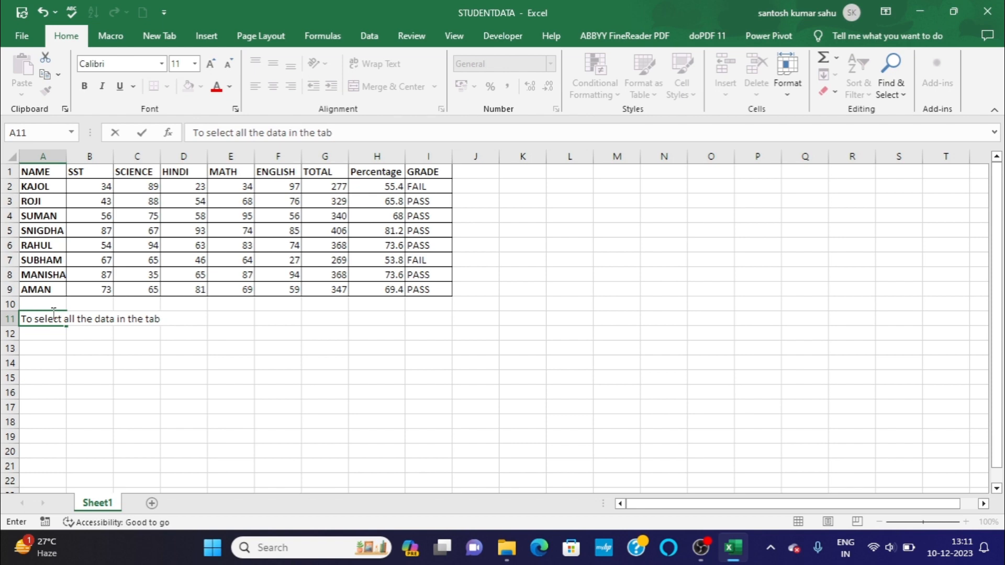
type("le")
Enter the shortcut text "CTRL+A" in cell F11 beside the select-all description.
left_click(281, 314)
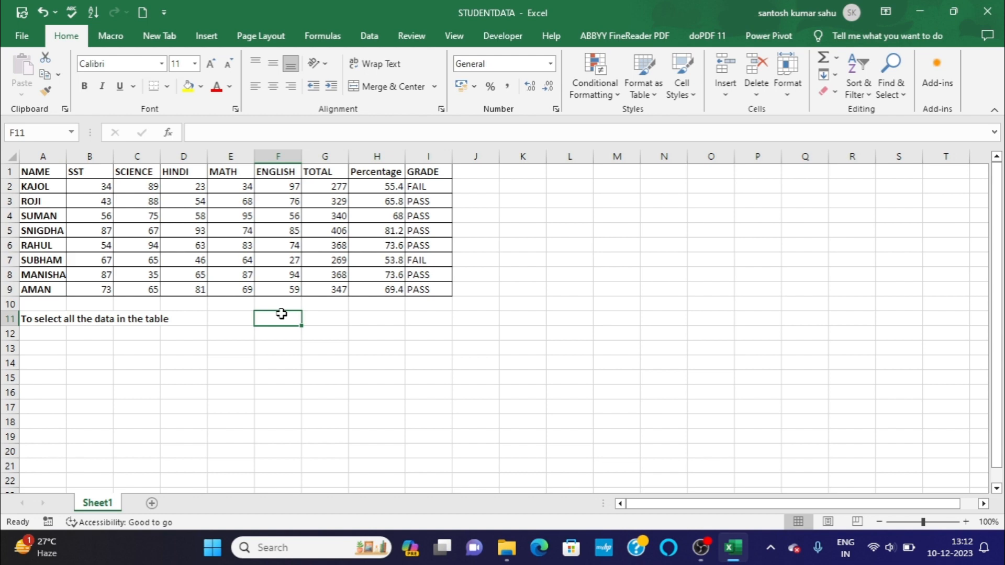
type("CTRL+A")
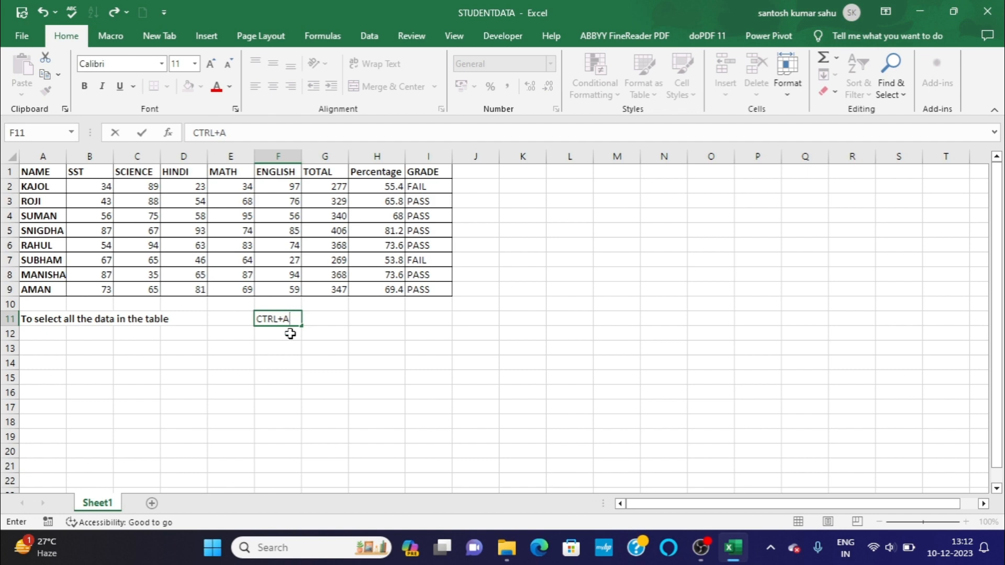
left_click(289, 332)
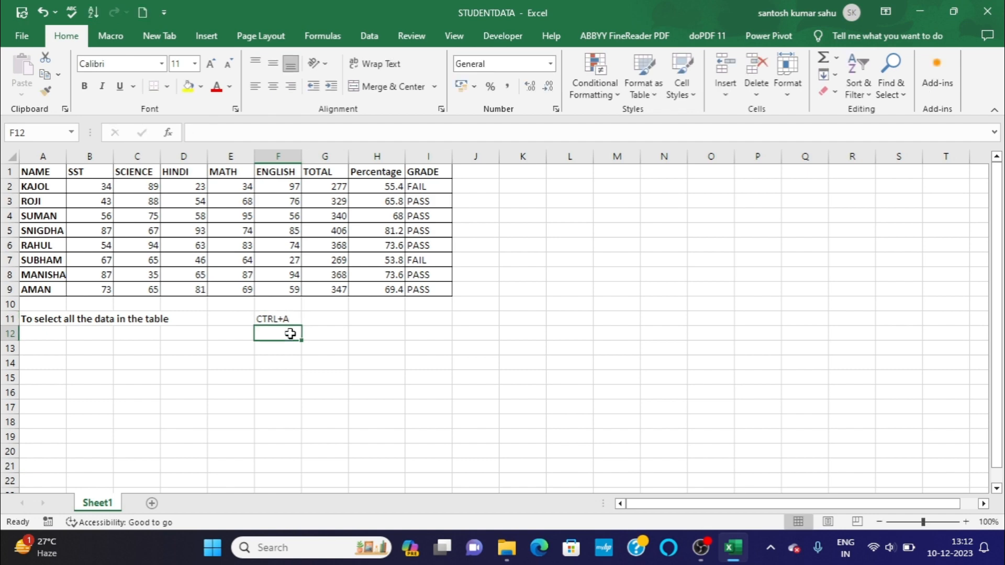
Select the whole marks table A1:I9 and open its Quick Analysis options.
left_click(47, 172)
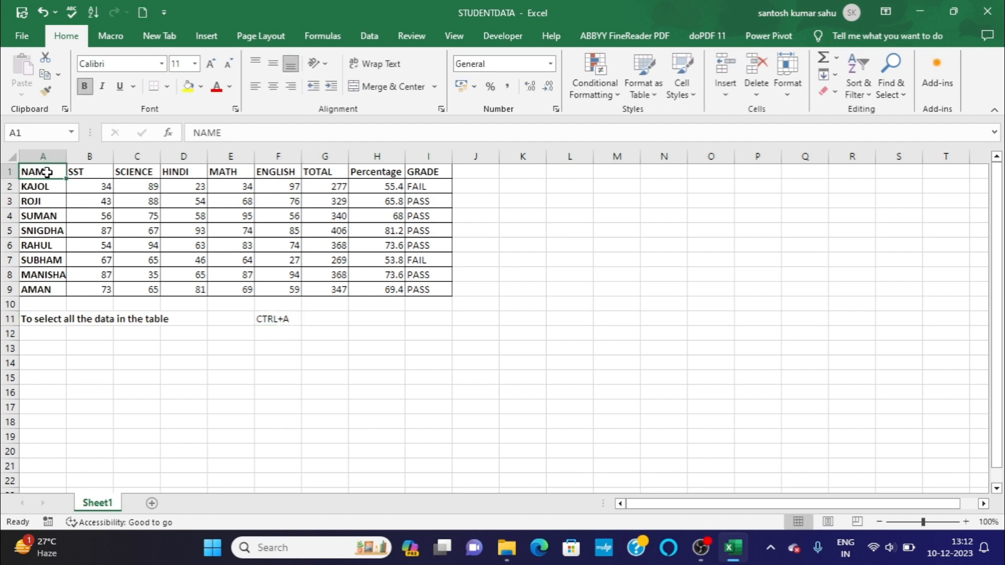
key("ctrl+a")
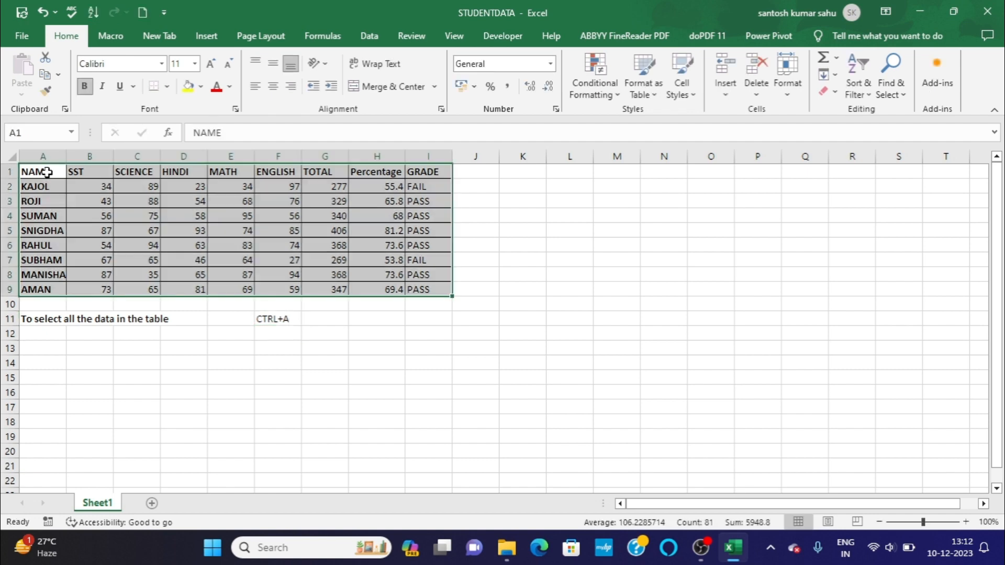
key("ctrl+q")
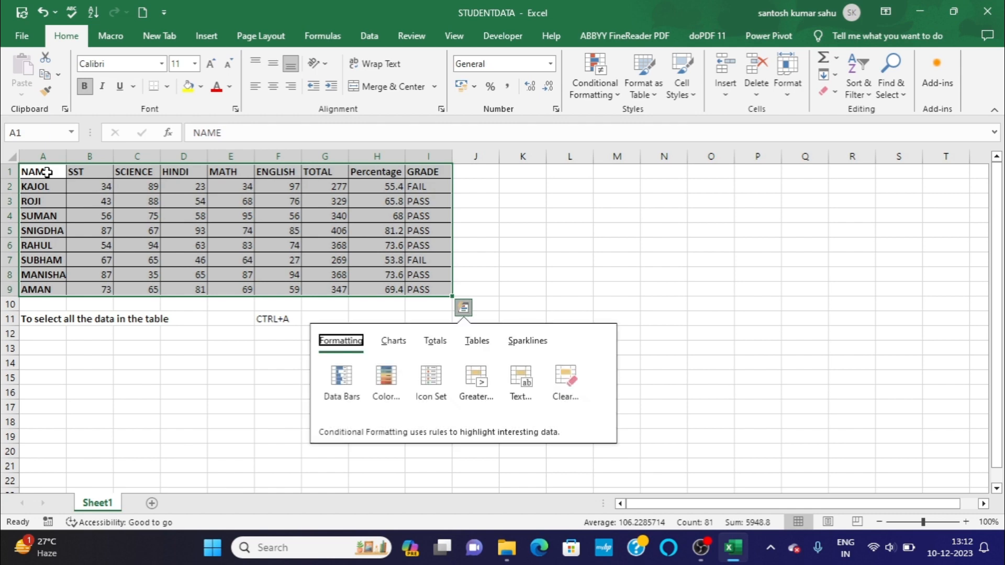
Fill row 12 with the description "Cut" in A12 and the shortcut text "CTRL+X" in F12.
left_click(59, 335)
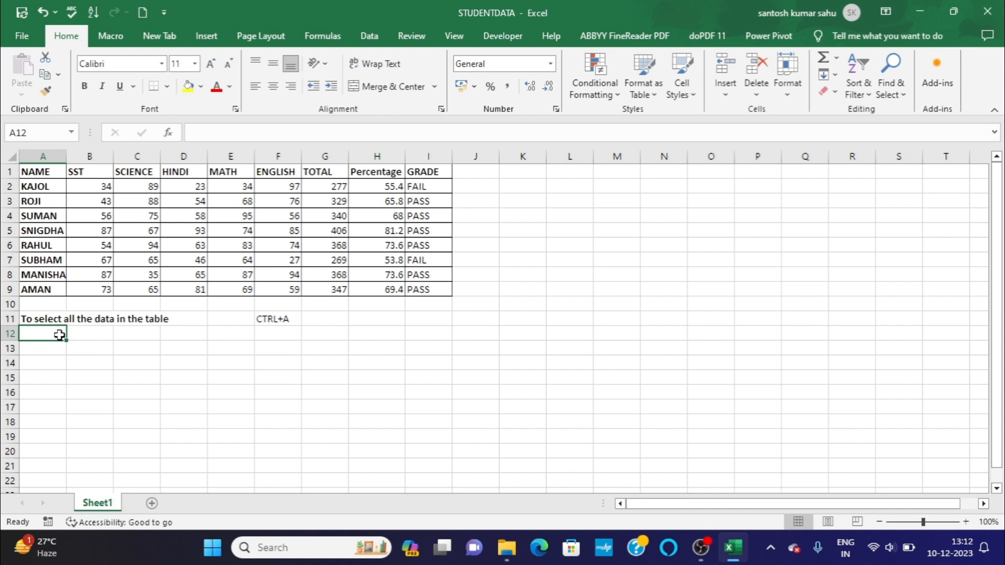
type("Cut")
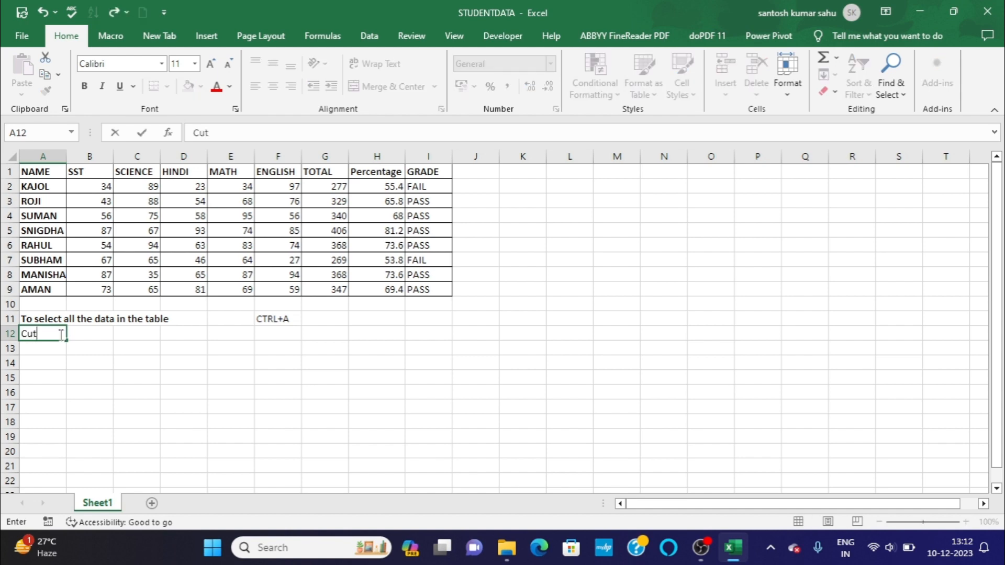
scroll(60, 335, "down", 1)
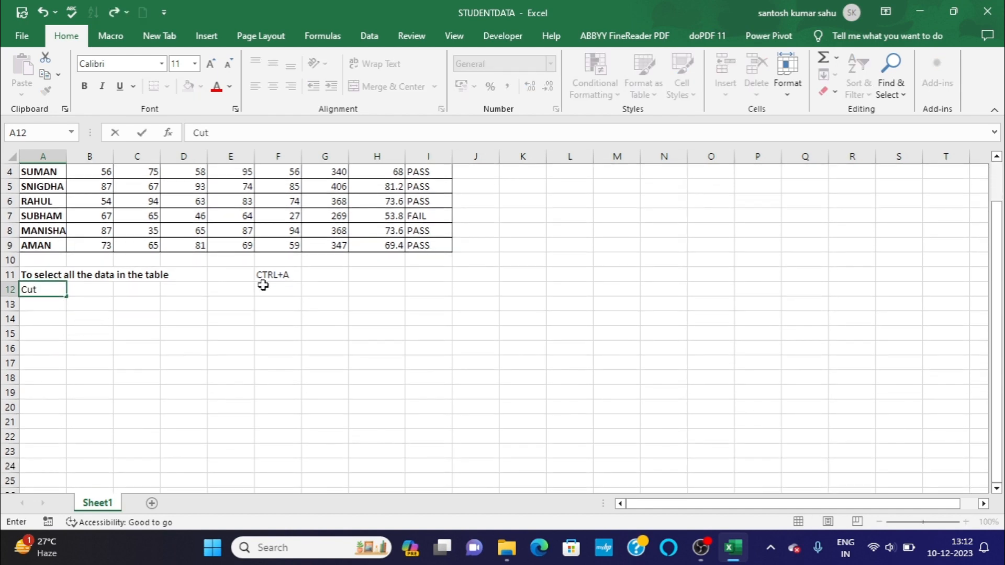
left_click(273, 288)
scroll(272, 288, "up", 1)
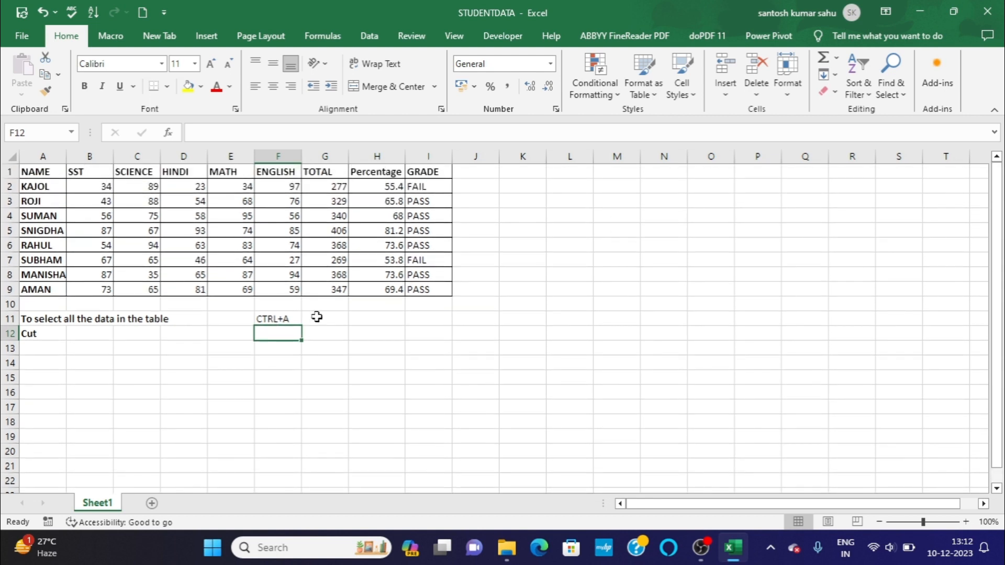
type("CTRL")
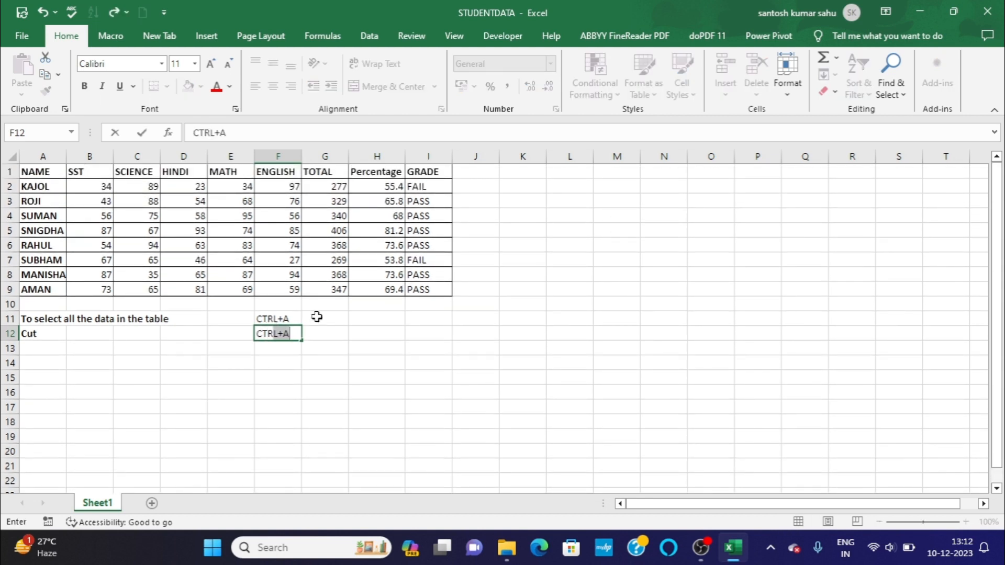
type("+X")
Fill row 13 with the description "Copy" in A13 and the shortcut text "CTRL+C" in F13.
left_click(59, 343)
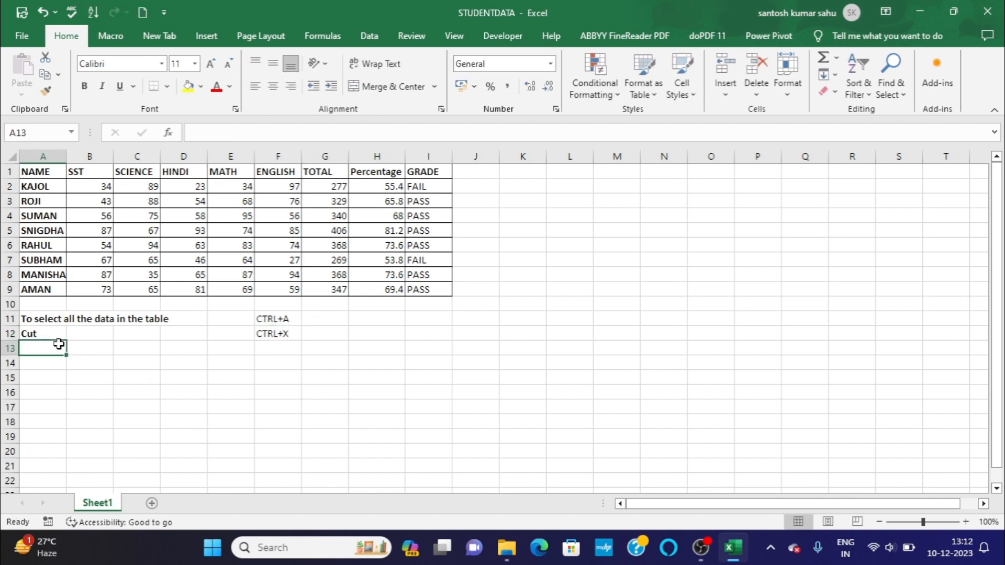
type("Copy")
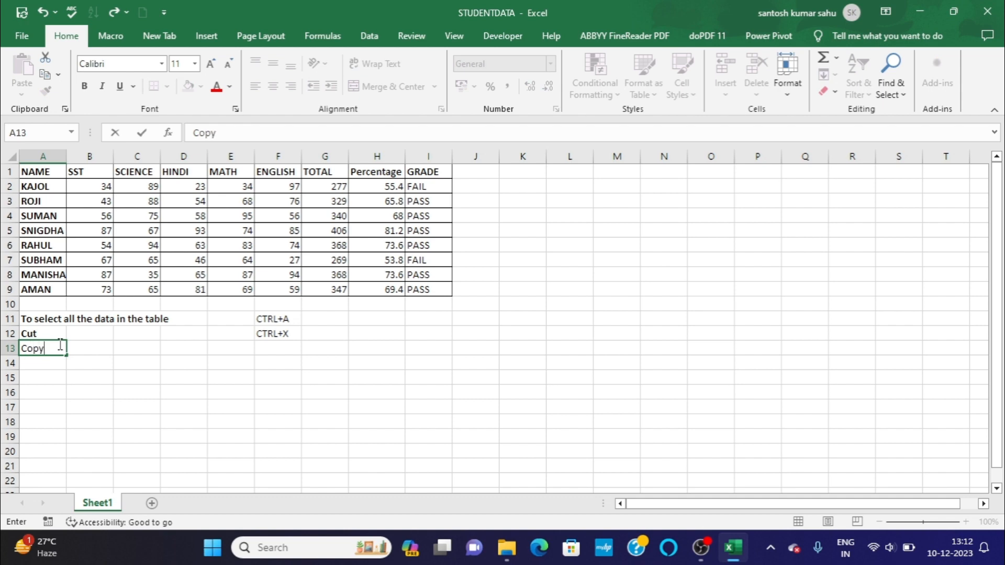
key("Return")
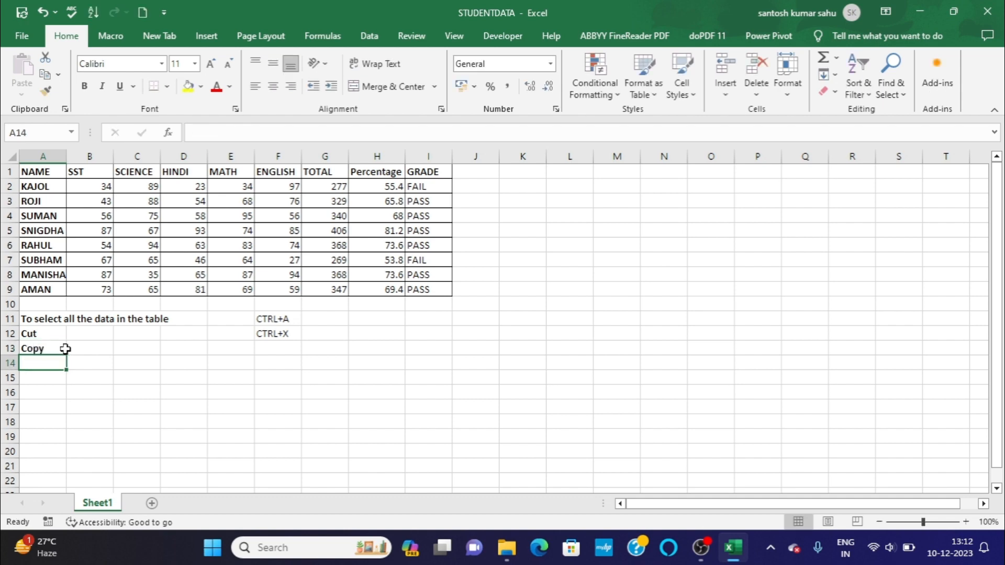
left_click(281, 352)
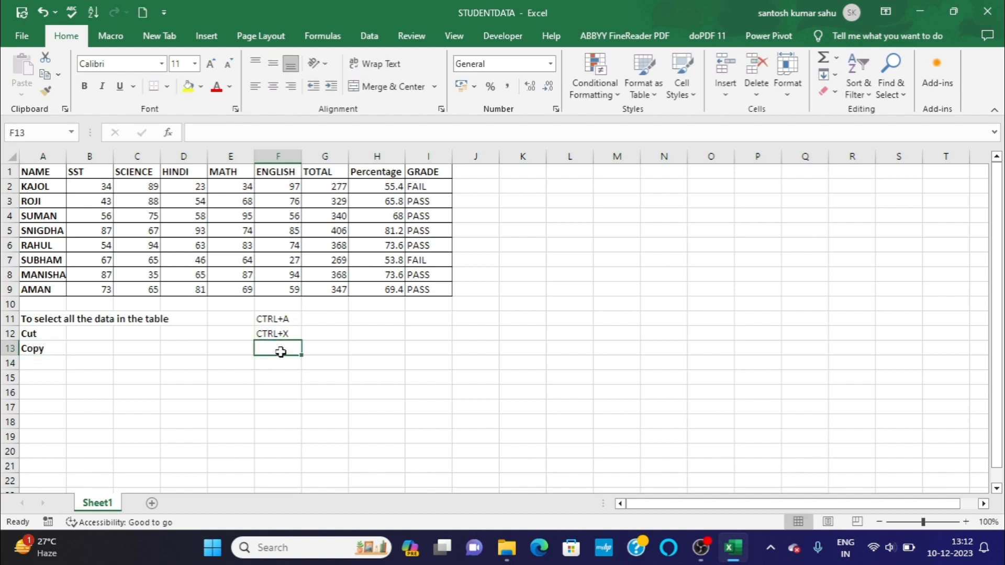
type("CTRL")
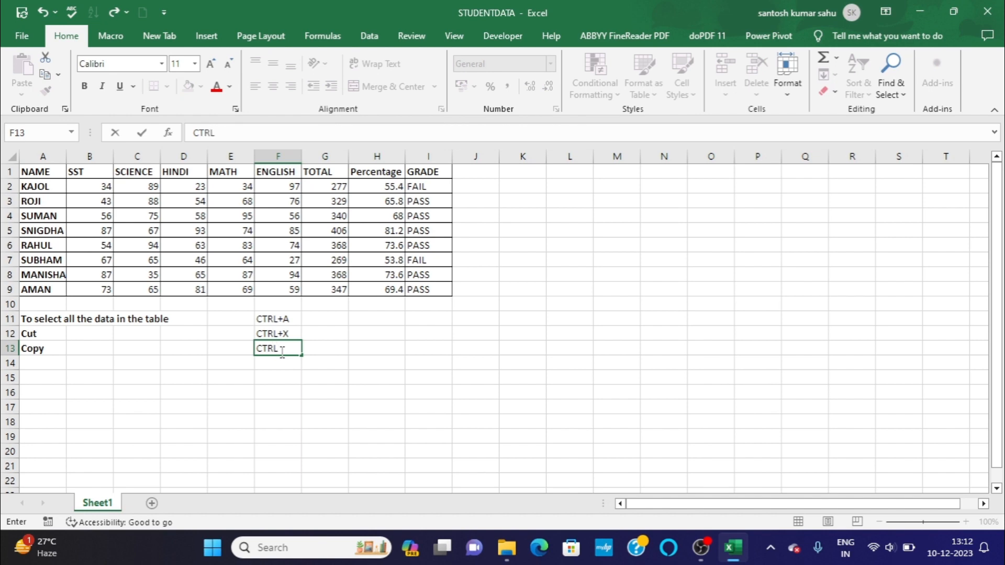
type("+C")
key("Return")
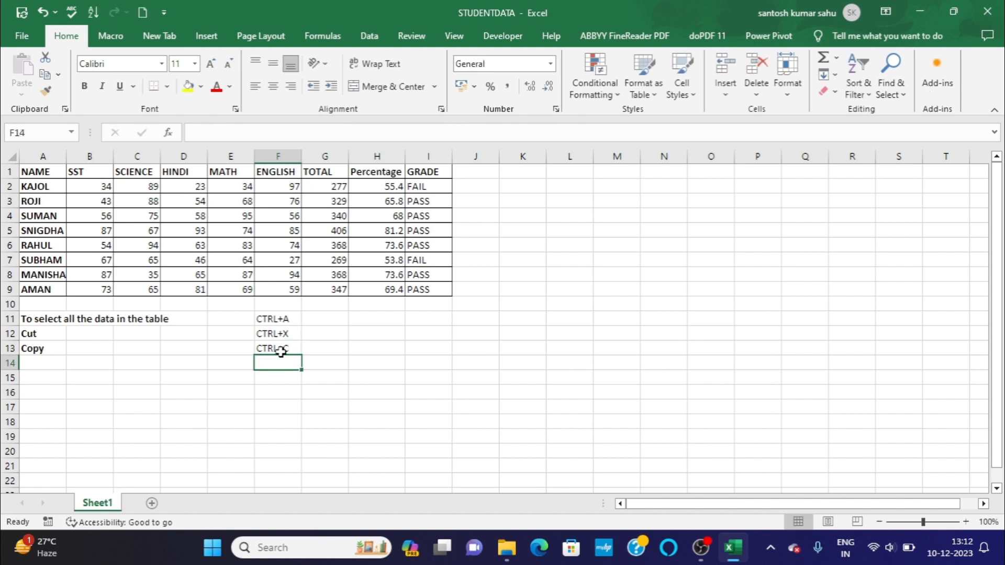
Fill row 14 with the description "Paste" in A14 and the shortcut text "CTRL+V" in F14.
left_click(44, 362)
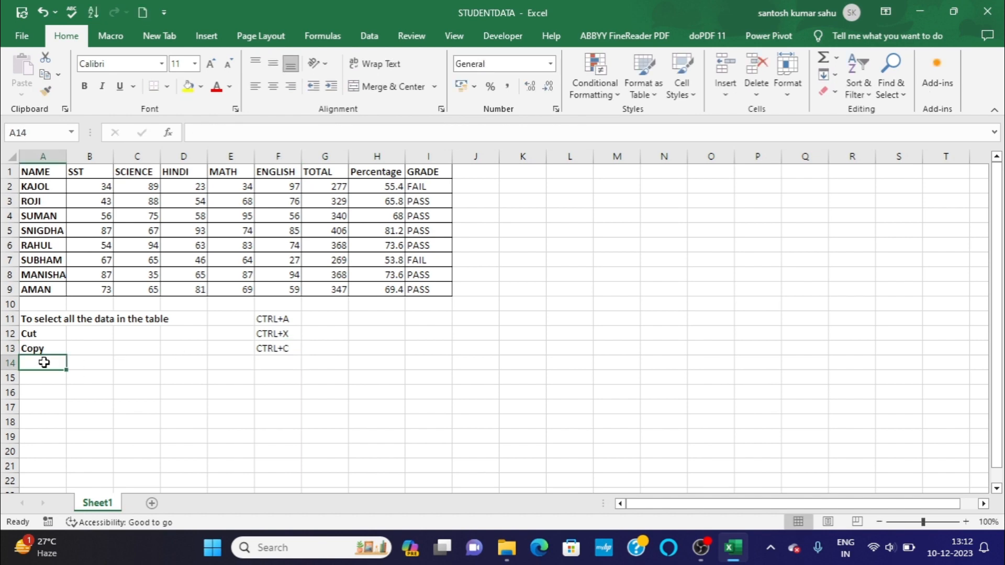
type("pa")
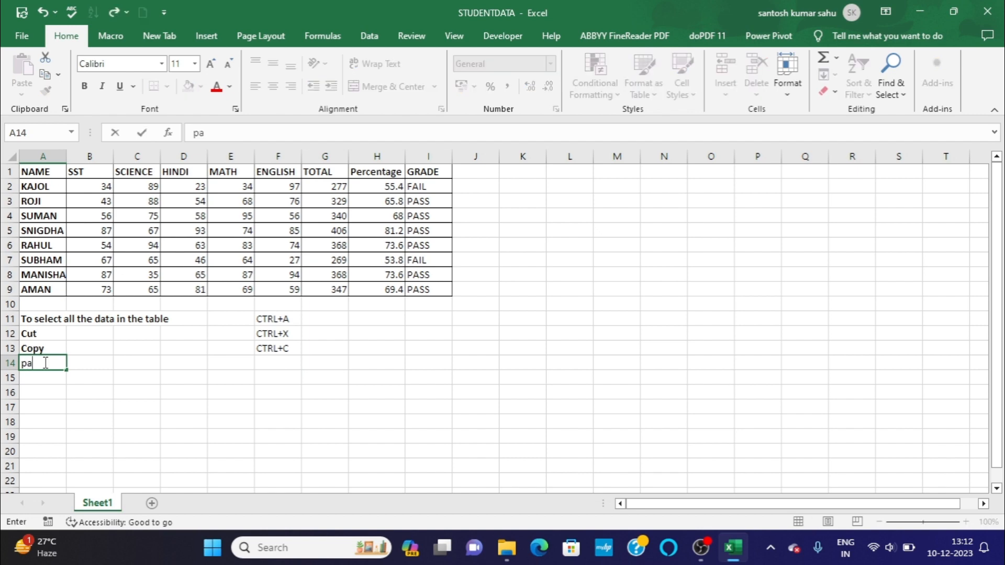
key("BackSpace")
key("BackSpace")
type("Paste")
key("Return")
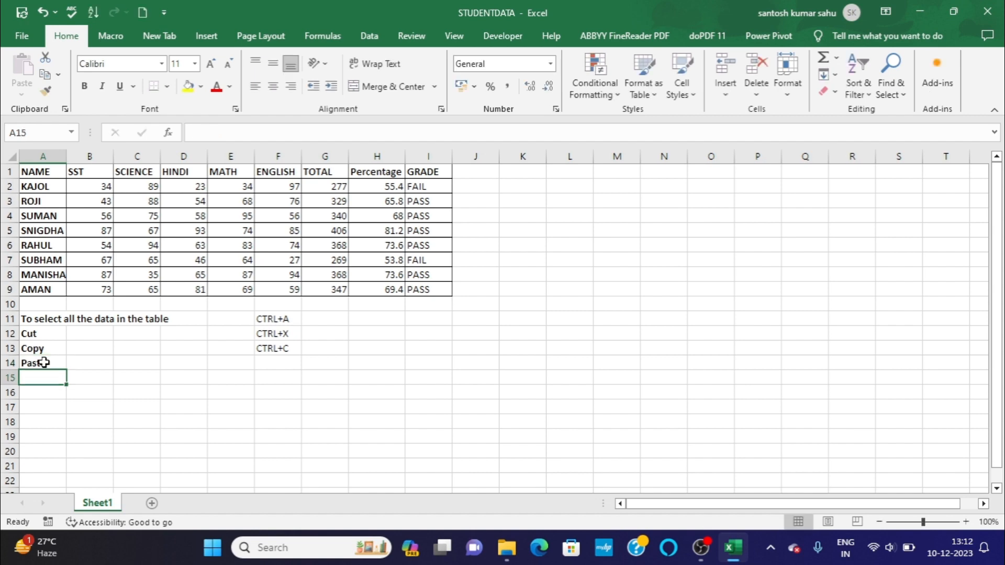
left_click(275, 360)
type("CTRL")
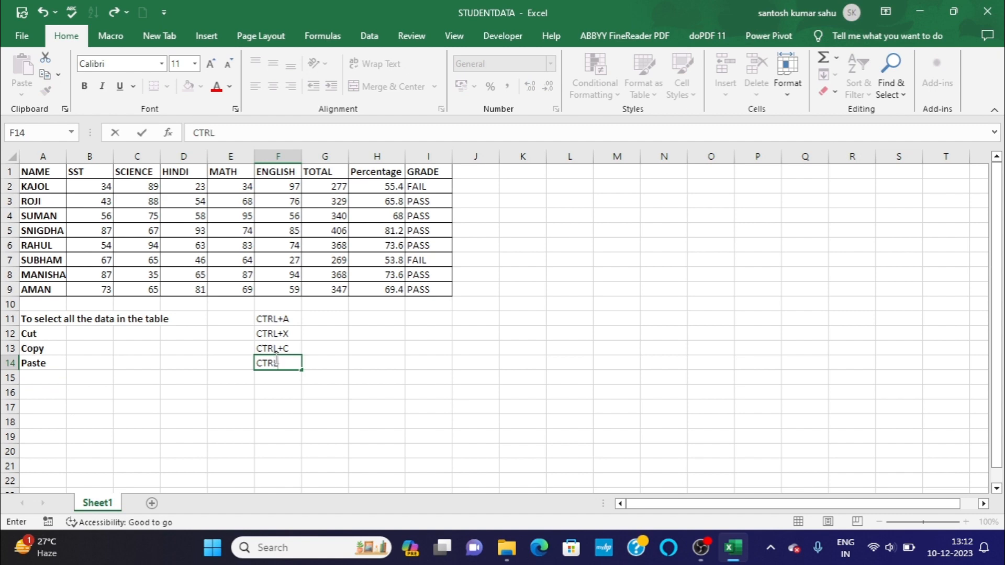
type("+V")
key("Return")
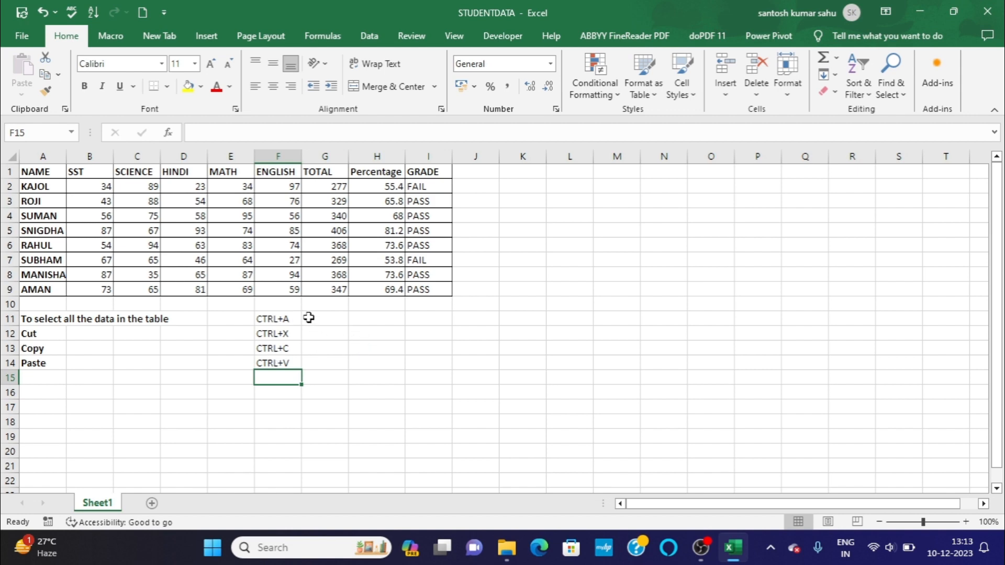
Select the entire student marks table, range A1:I9.
left_click(59, 175)
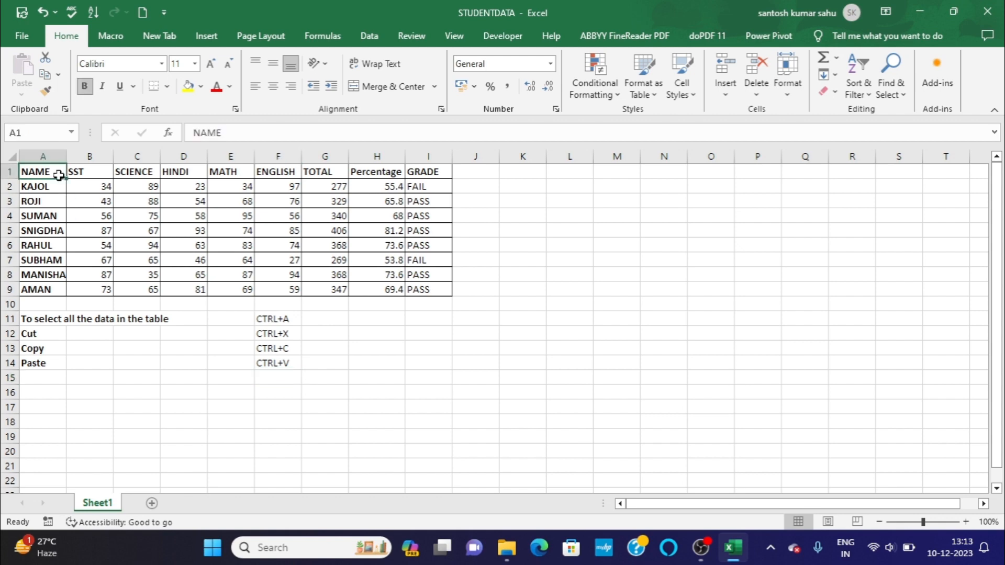
key("ctrl+a")
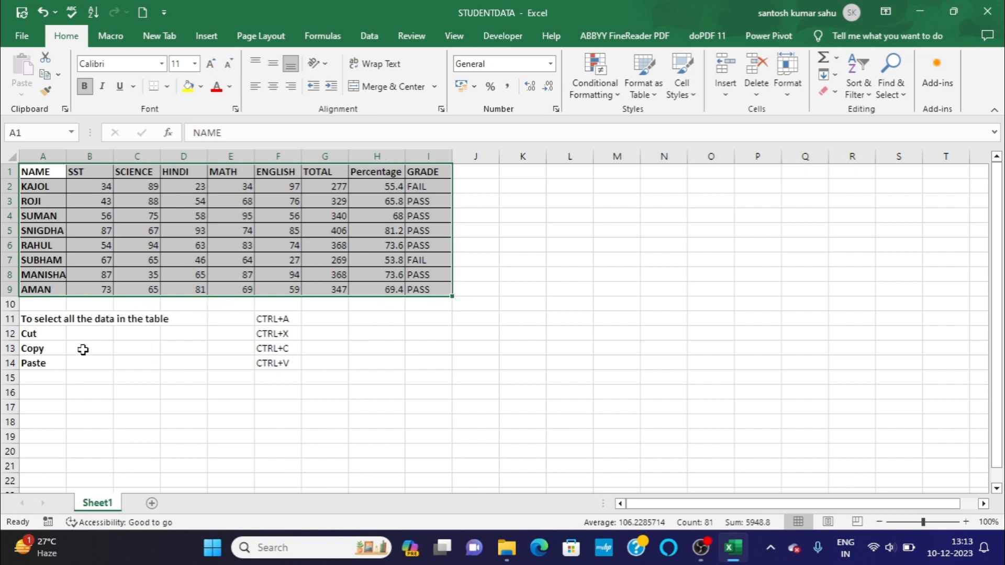
left_click(45, 396)
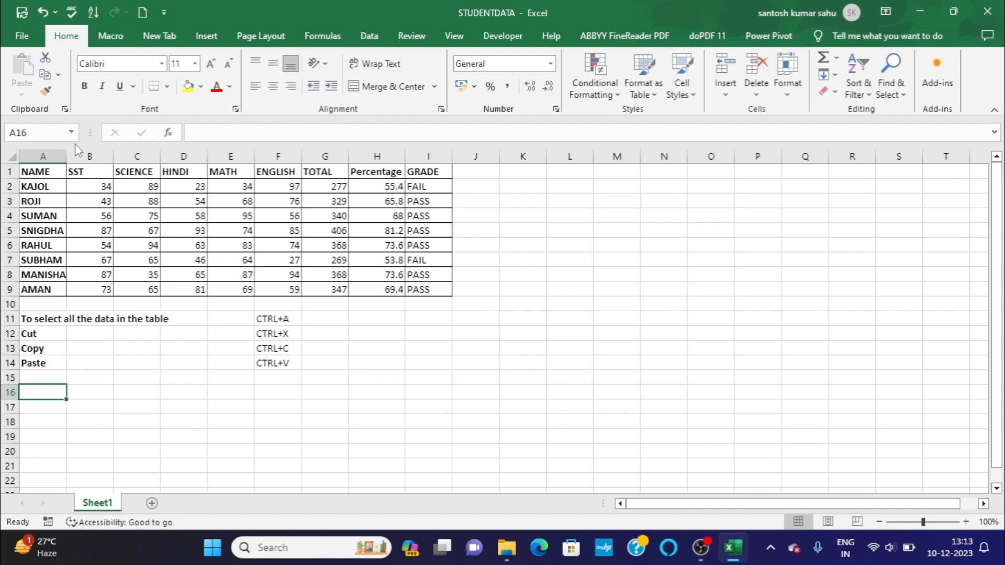
left_click(52, 173)
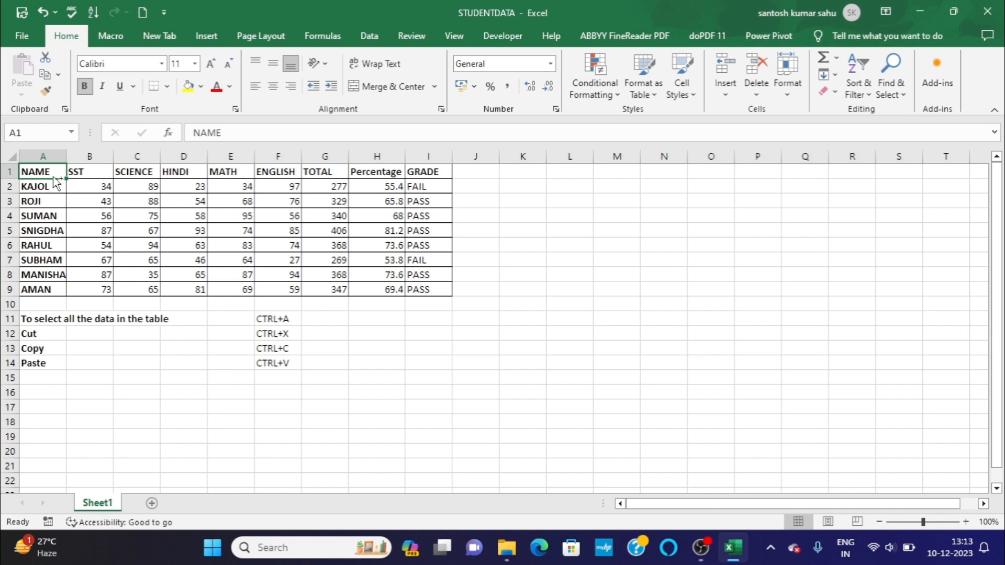
key("ctrl+a")
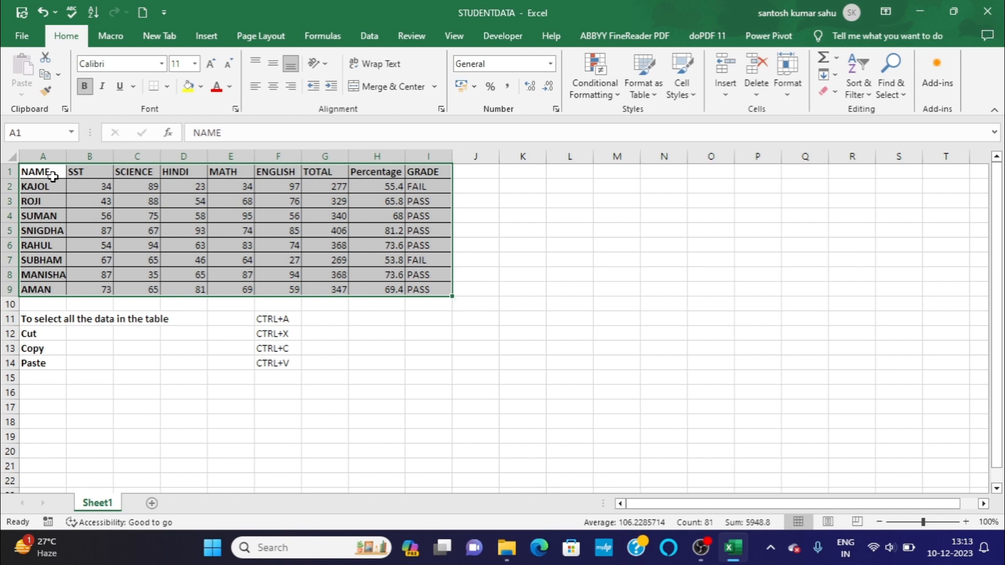
Cut the selected student marks table, A1:I9, and paste it starting at cell K1.
key("ctrl+x")
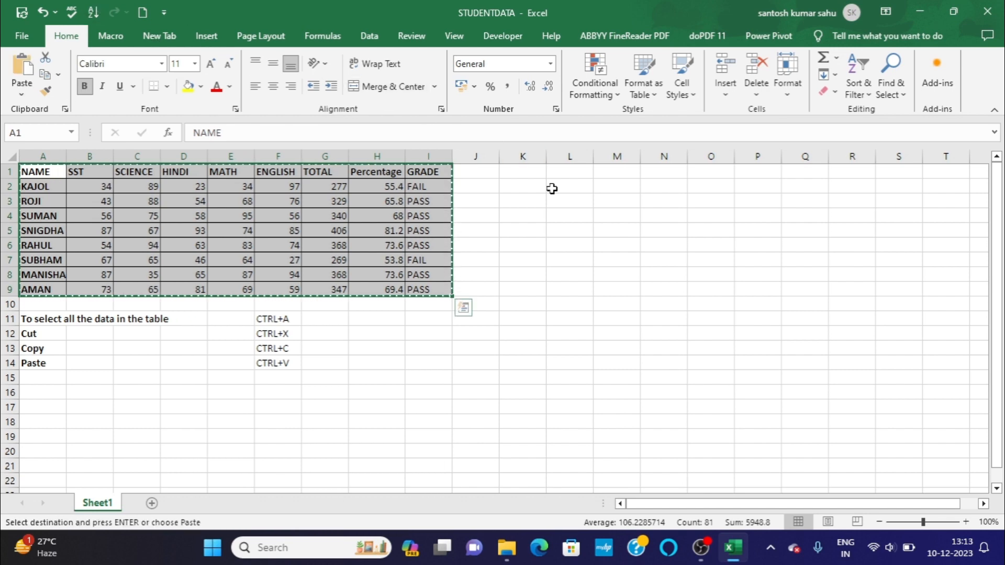
left_click(536, 174)
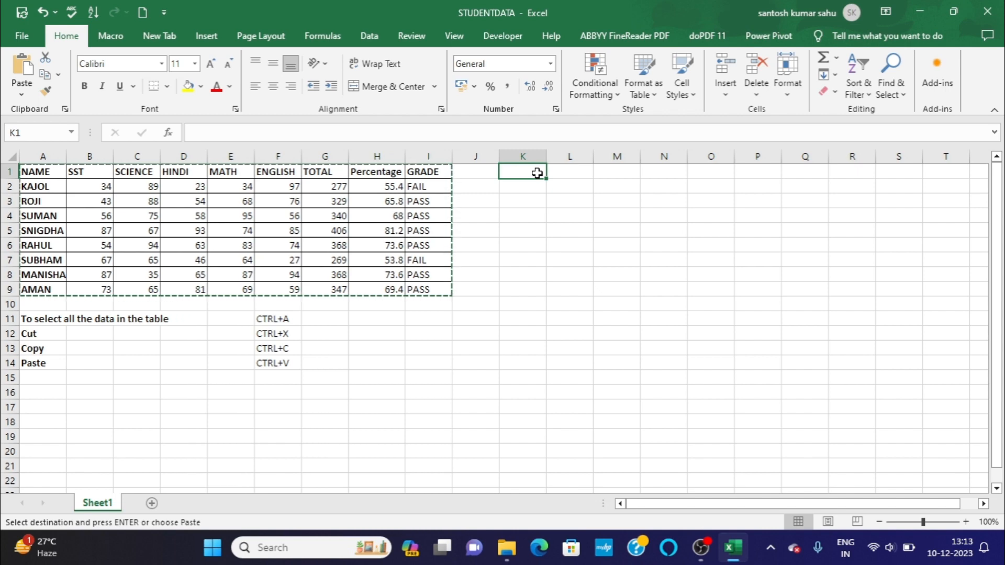
key("ctrl+v")
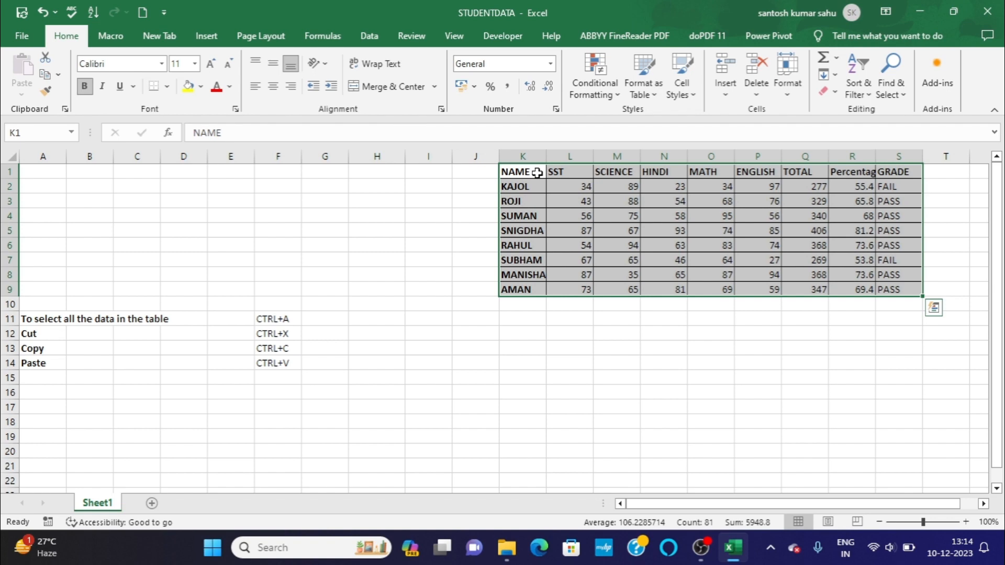
Undo the last paste of the marks table and clear the leftover cut marquee around A1:I9.
left_click(44, 11)
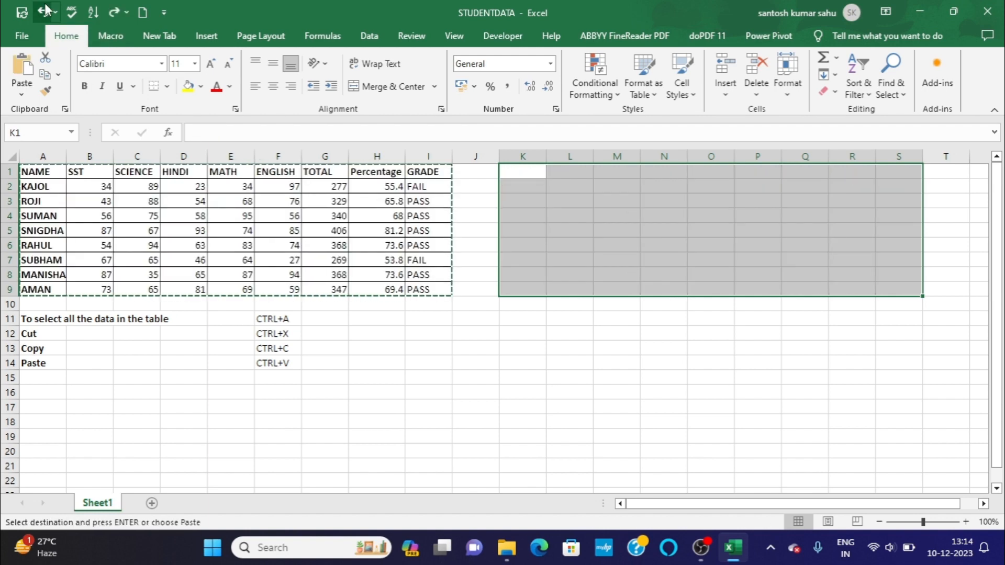
left_click(361, 421)
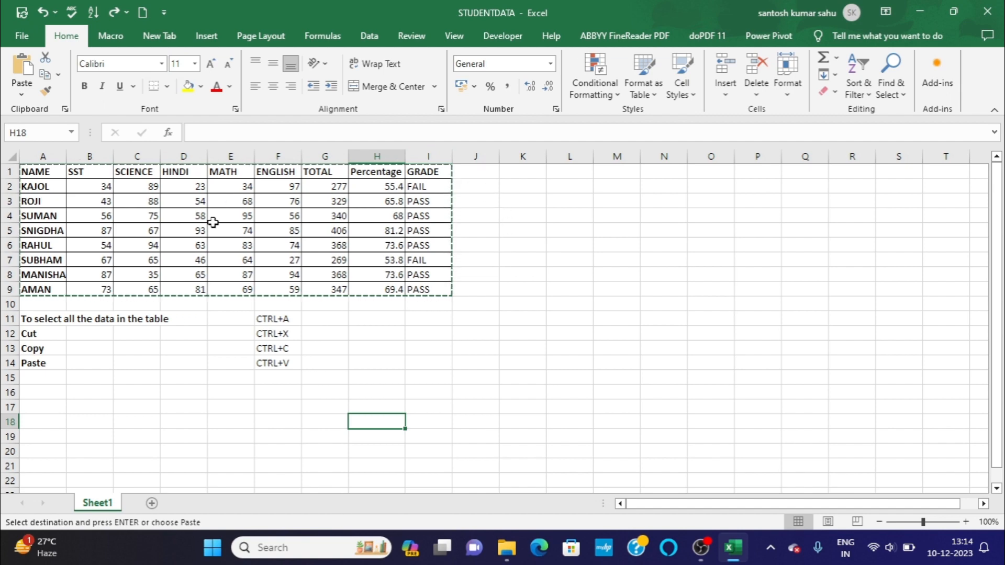
left_click(395, 342)
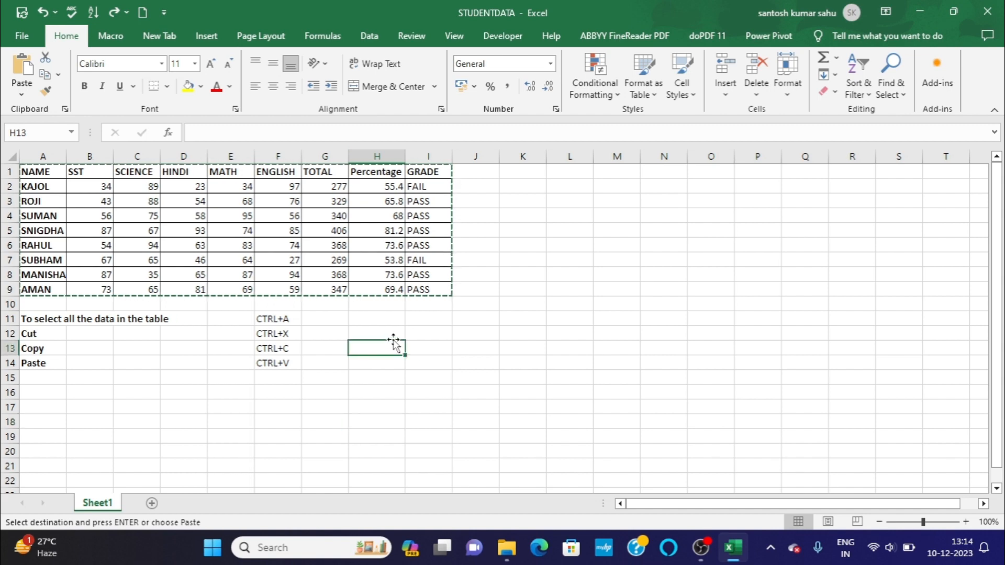
left_click(395, 308)
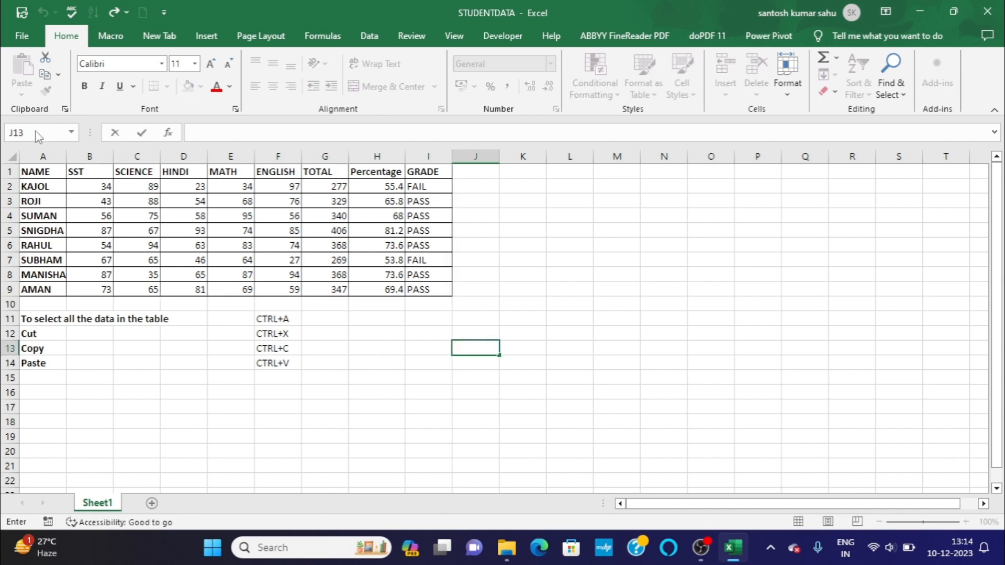
Copy the entire student marks table, A1:I9, and paste it starting at cell K1.
left_click(48, 169)
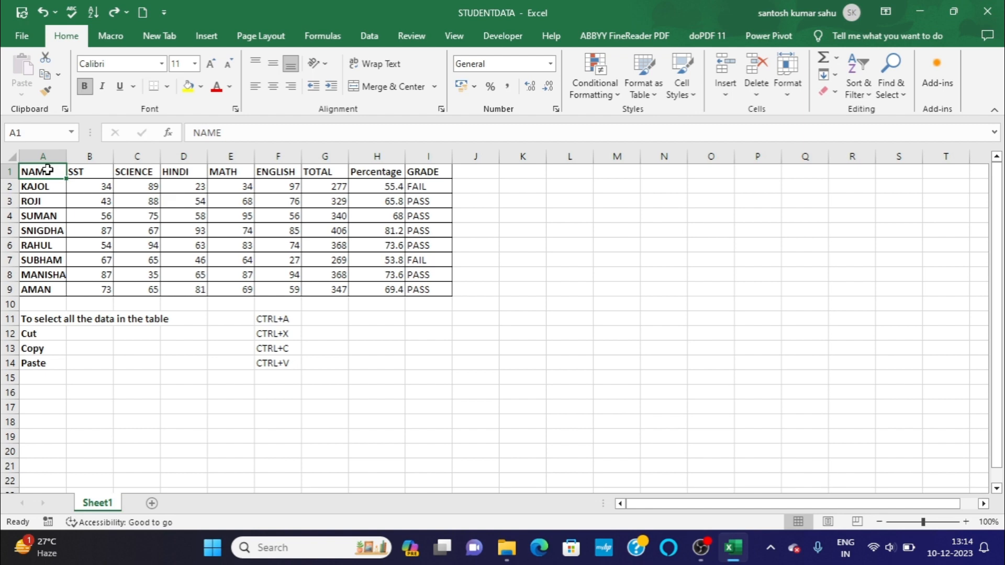
key("ctrl+a")
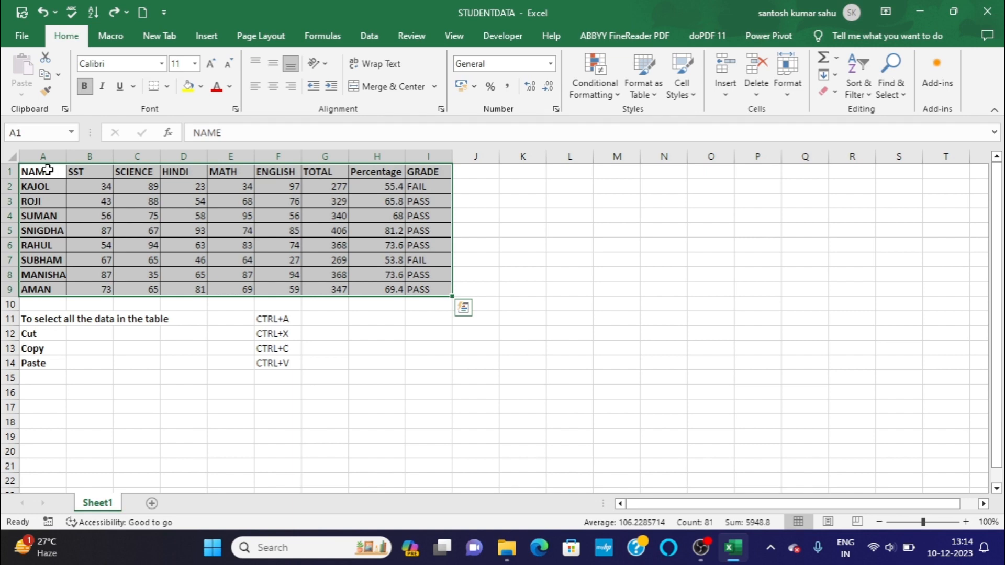
key("ctrl+x")
key("ctrl+x")
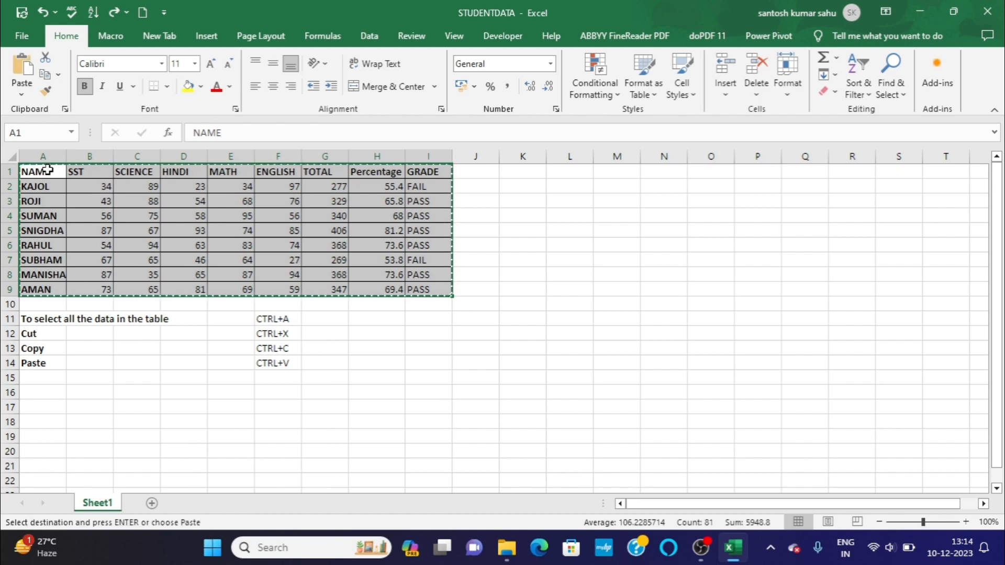
left_click(525, 173)
key("ctrl+v")
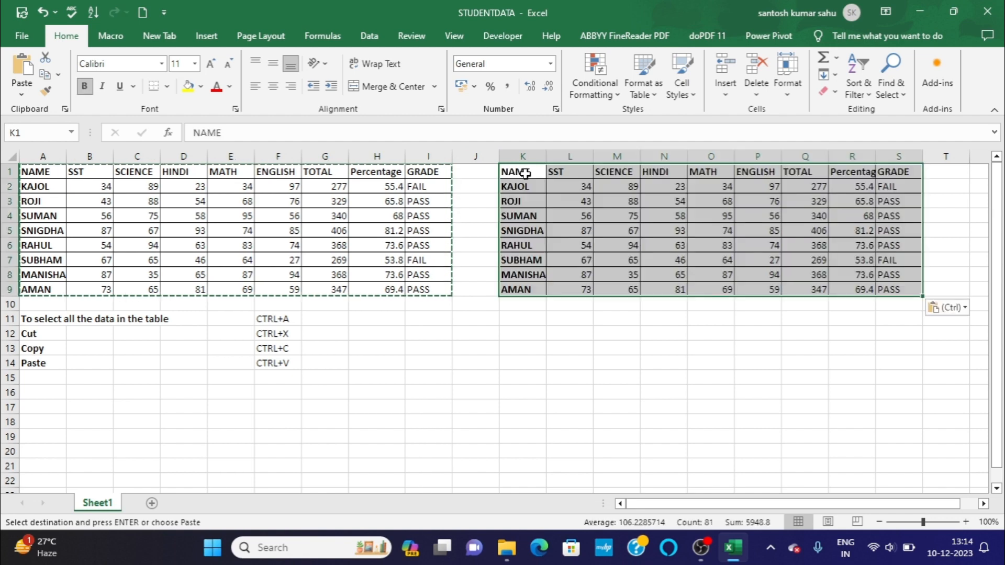
Paste a second copy of the marks table starting at cell K12.
left_click(566, 348)
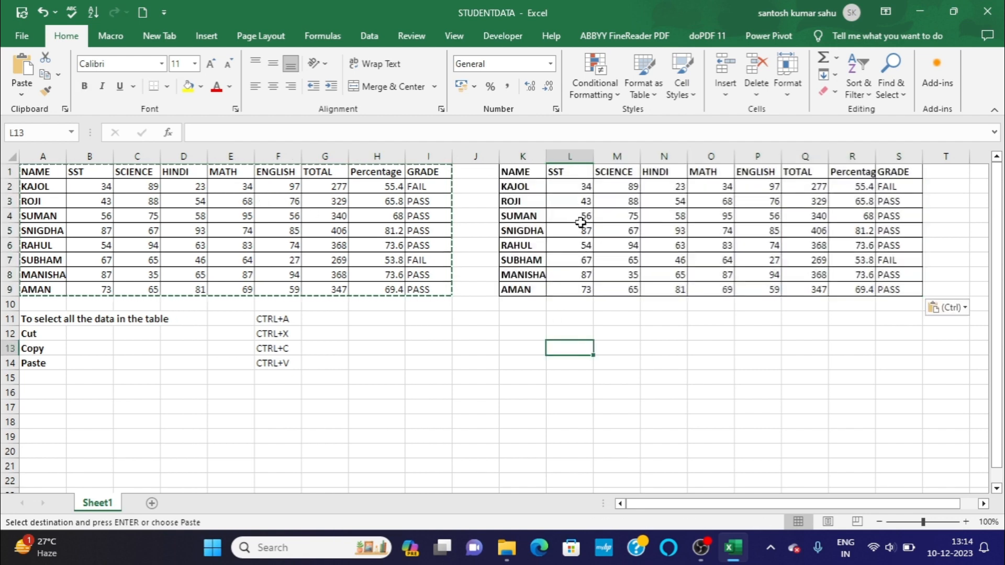
left_click(517, 331)
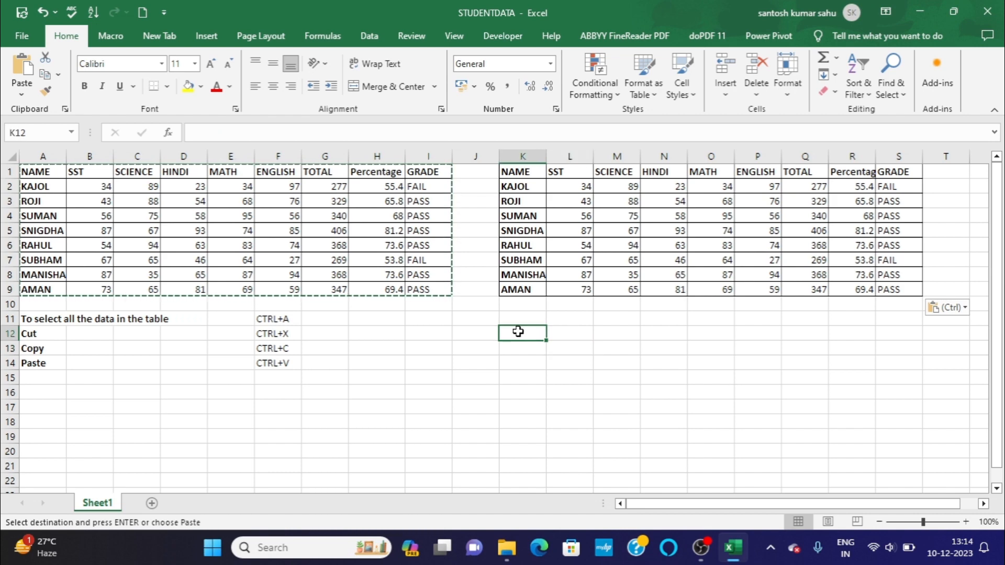
key("ctrl+v")
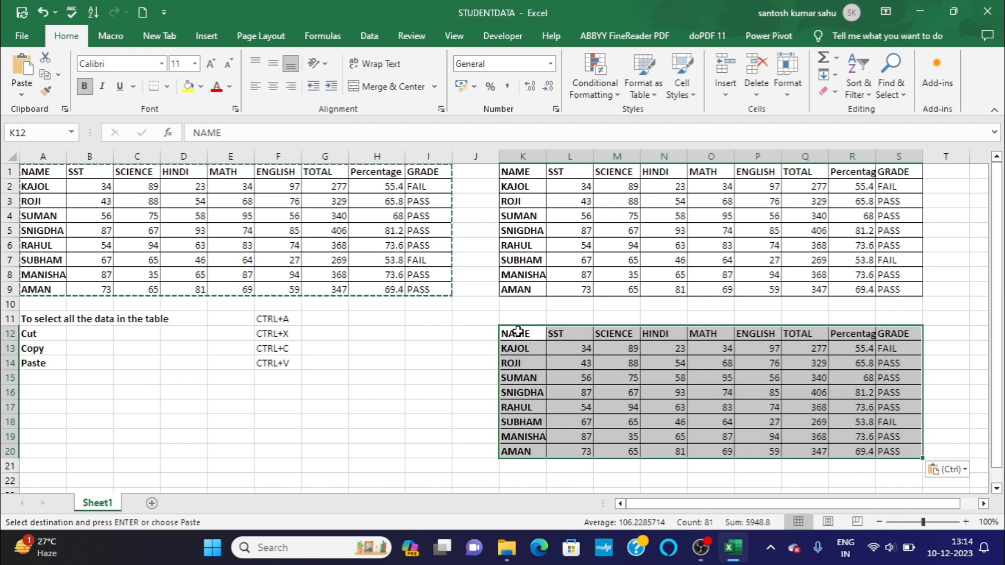
left_click(453, 408)
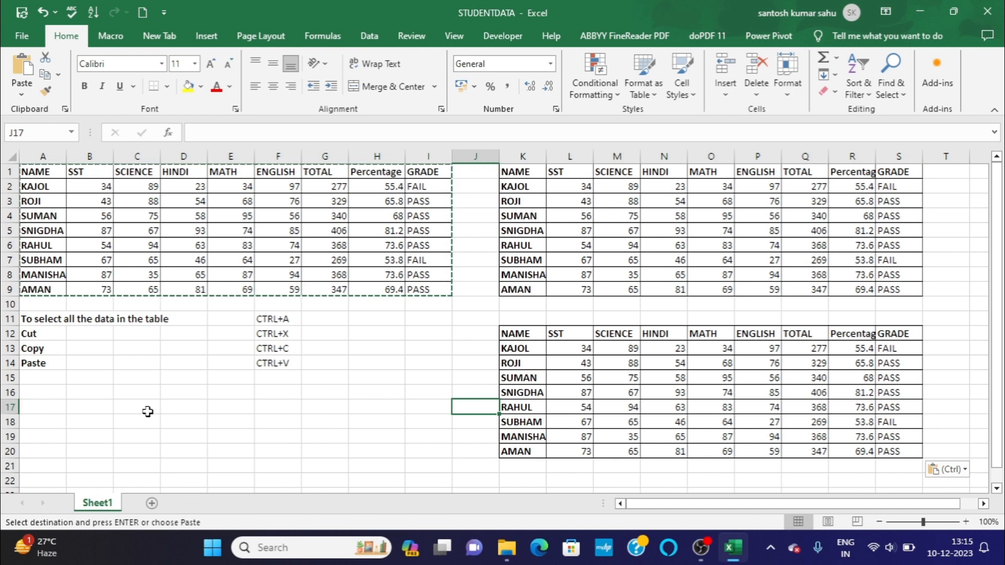
Add a new blank worksheet to the workbook and return to Sheet1.
left_click(69, 410)
left_click(43, 408)
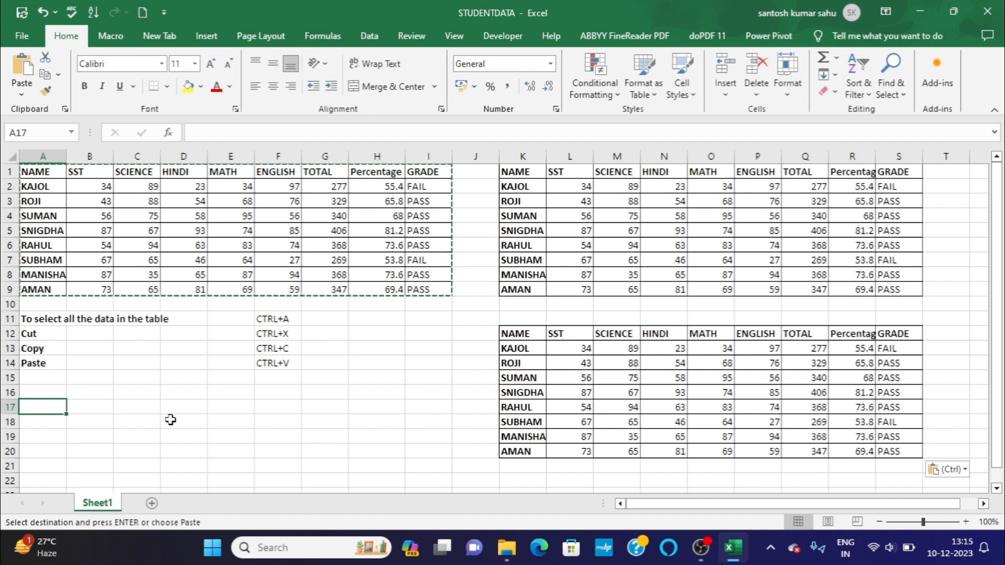
left_click(151, 503)
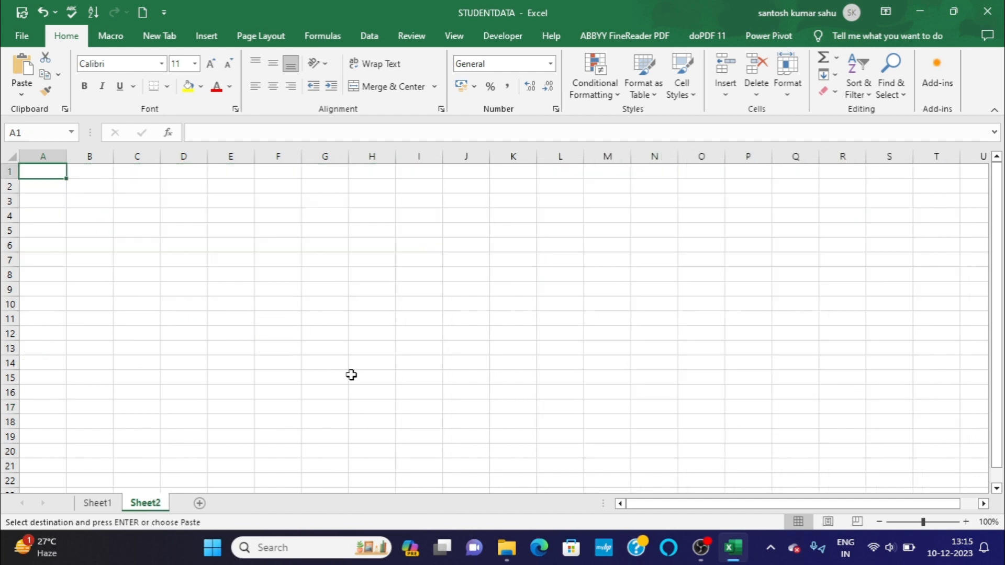
left_click(107, 503)
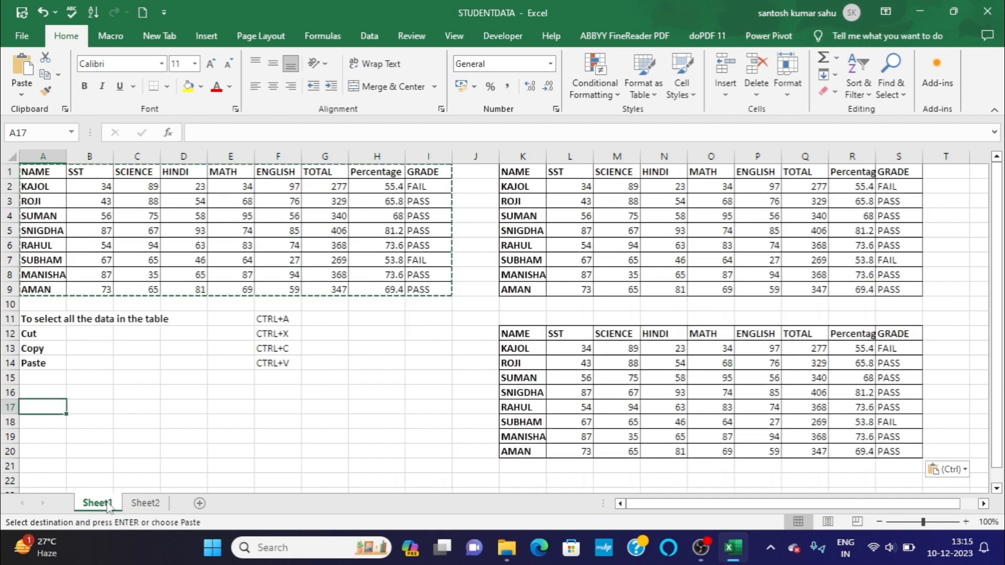
left_click(145, 454)
double_click(146, 455)
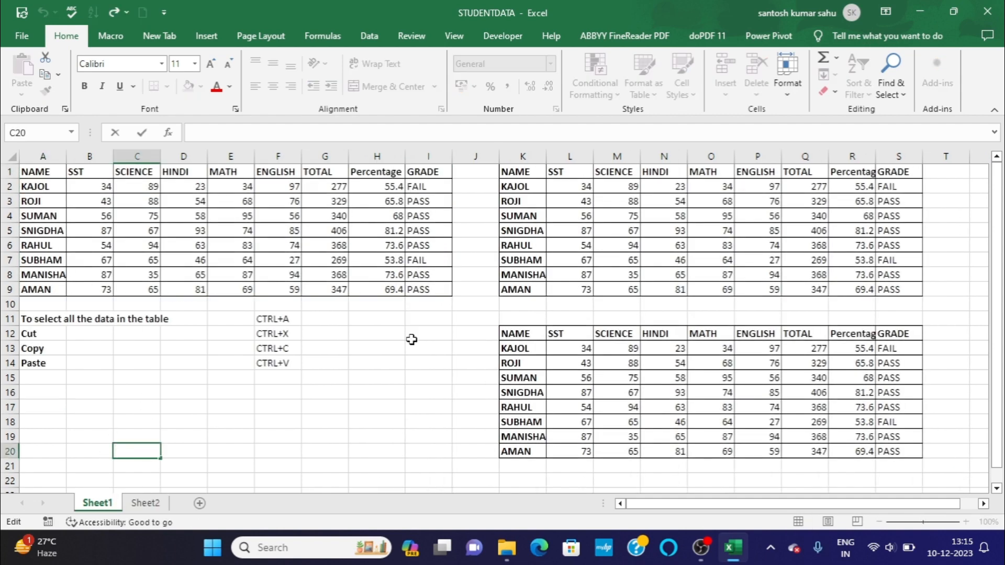
left_click(134, 506)
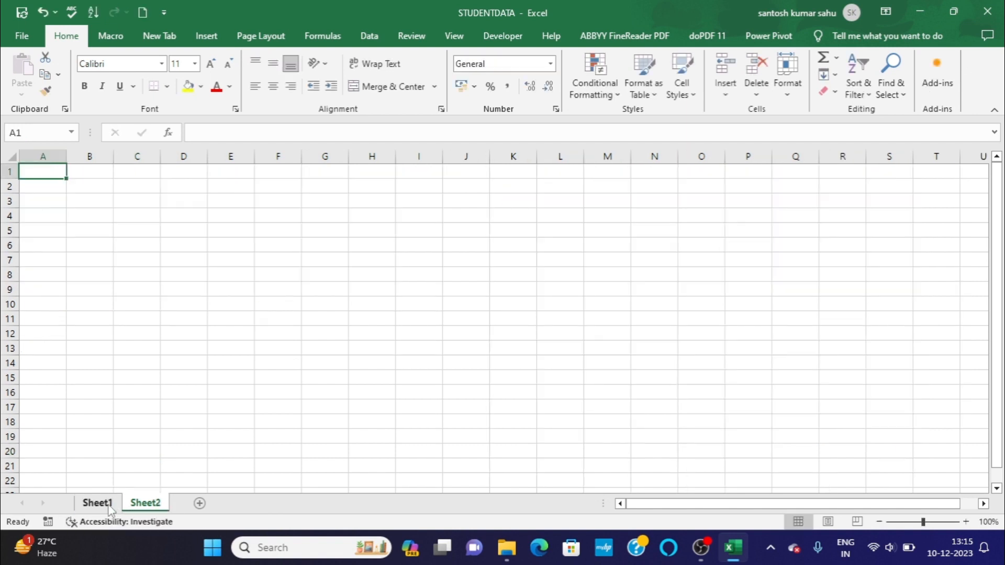
left_click(110, 505)
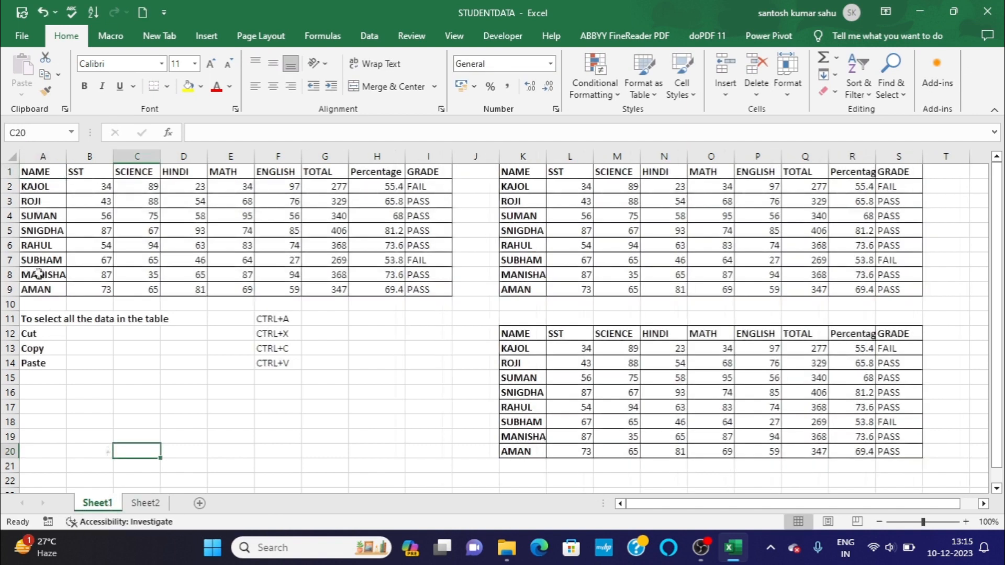
Copy the marks table A1:I9 on Sheet1 and paste it at cell A1 of Sheet2.
left_click(36, 173)
key("ctrl+a")
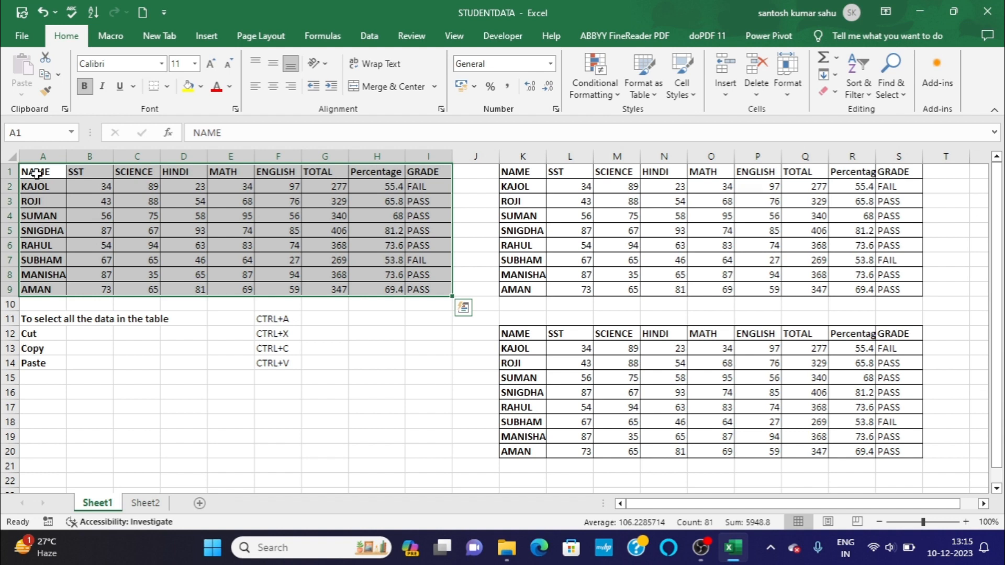
key("ctrl+c")
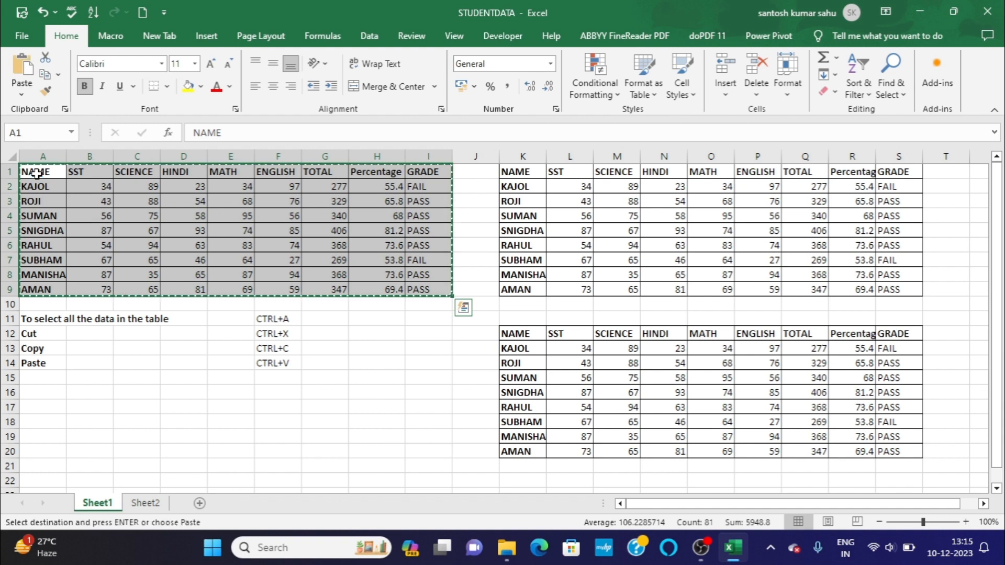
key("ctrl+q")
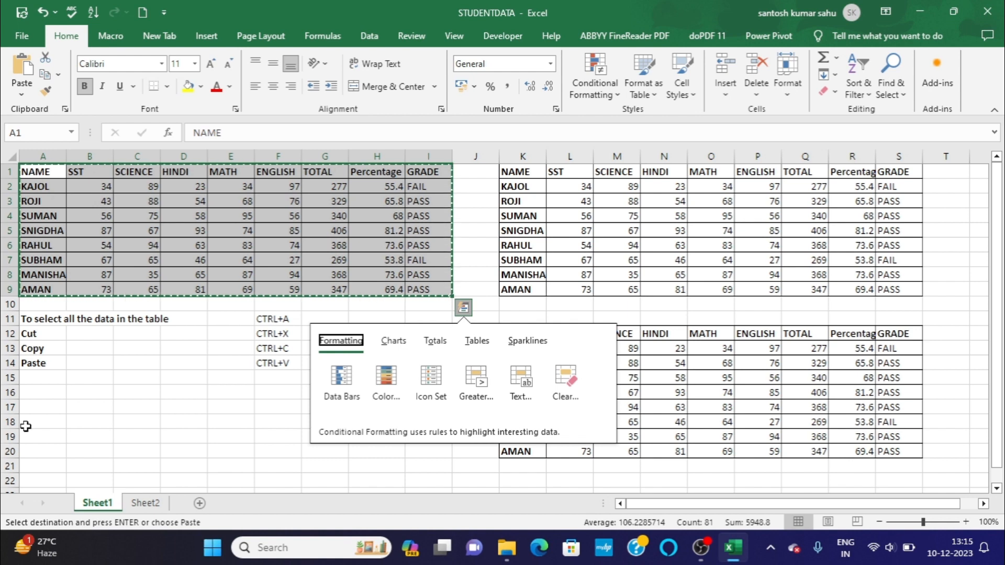
left_click(145, 503)
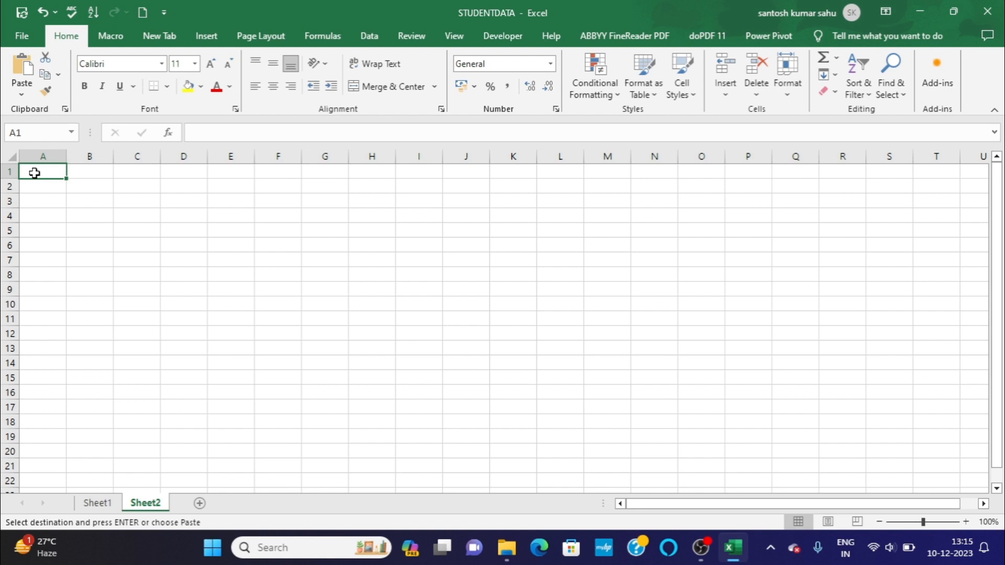
key("ctrl+v")
left_click(149, 349)
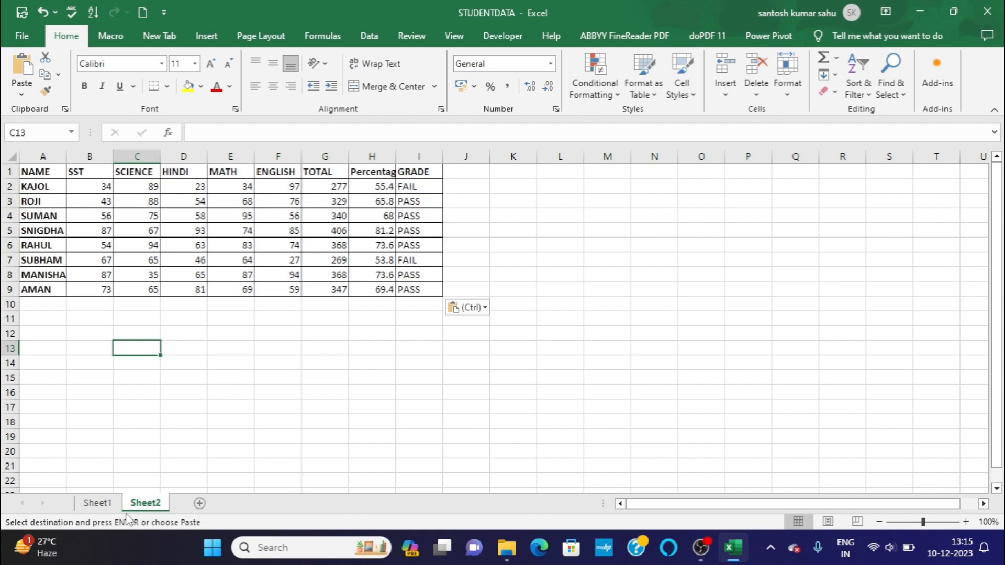
Return to Sheet1 and clear the copy marquee around the marks table.
left_click(96, 501)
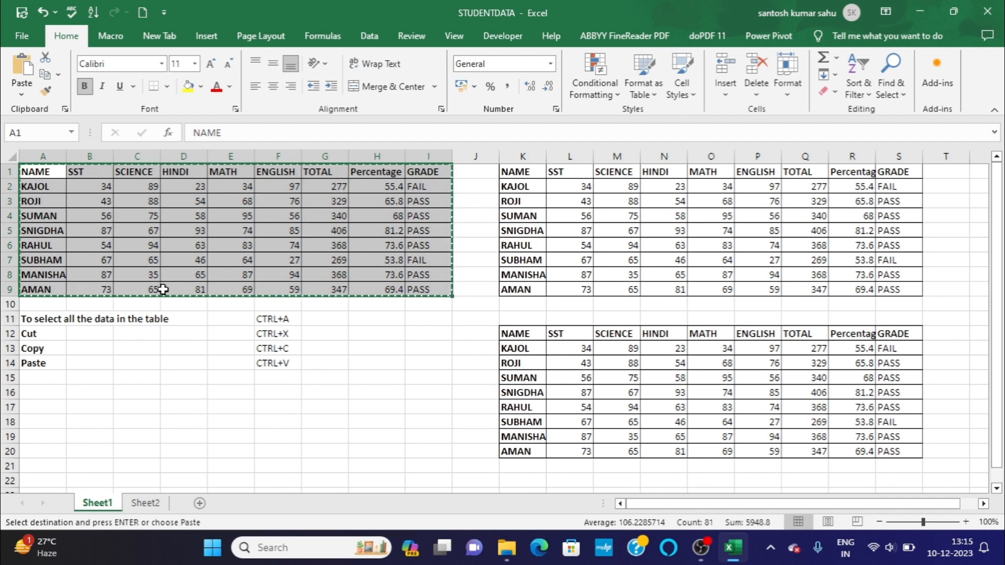
left_click(151, 502)
left_click(102, 503)
left_click(104, 407)
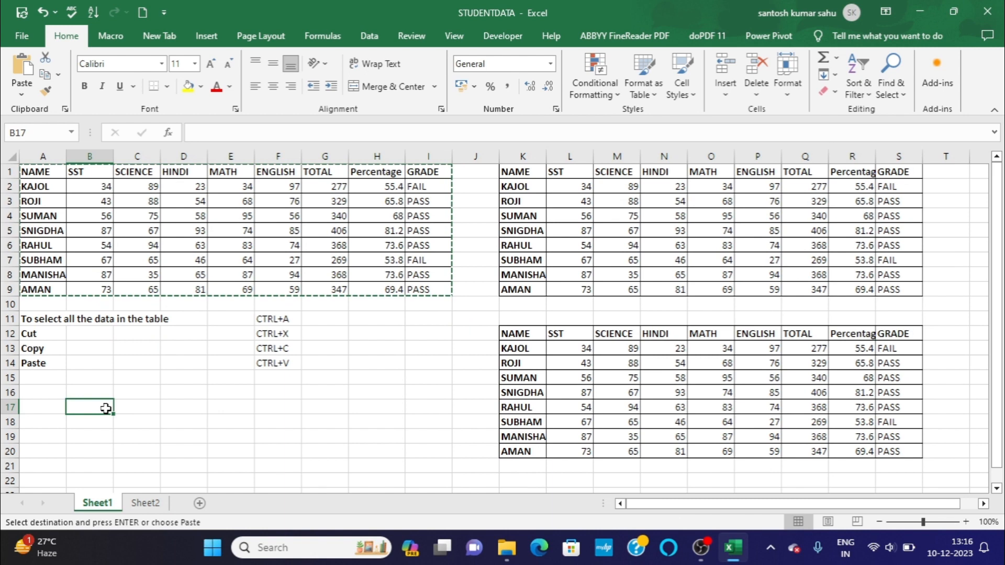
left_click(60, 409)
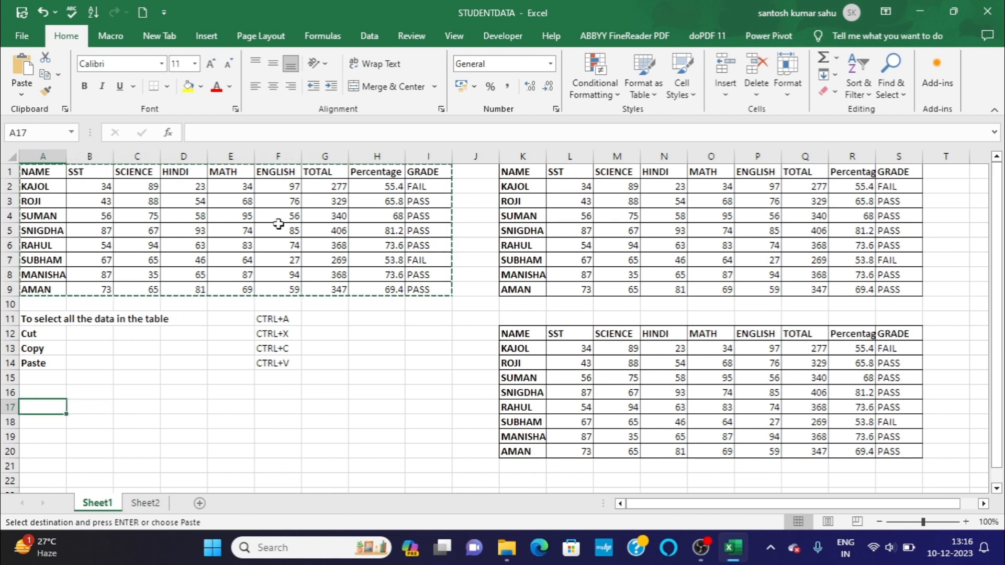
left_click(390, 381)
left_click(395, 419)
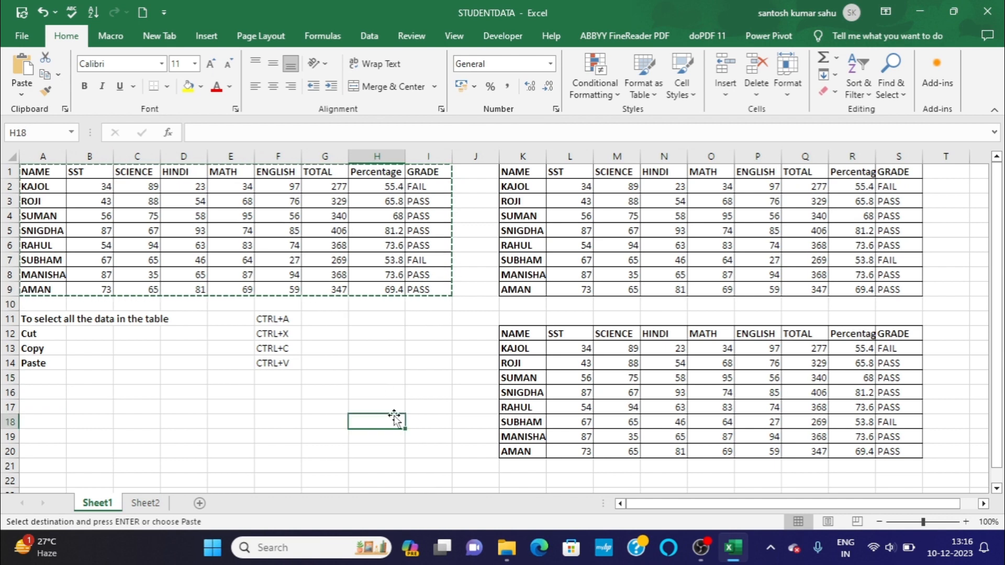
left_click(385, 383)
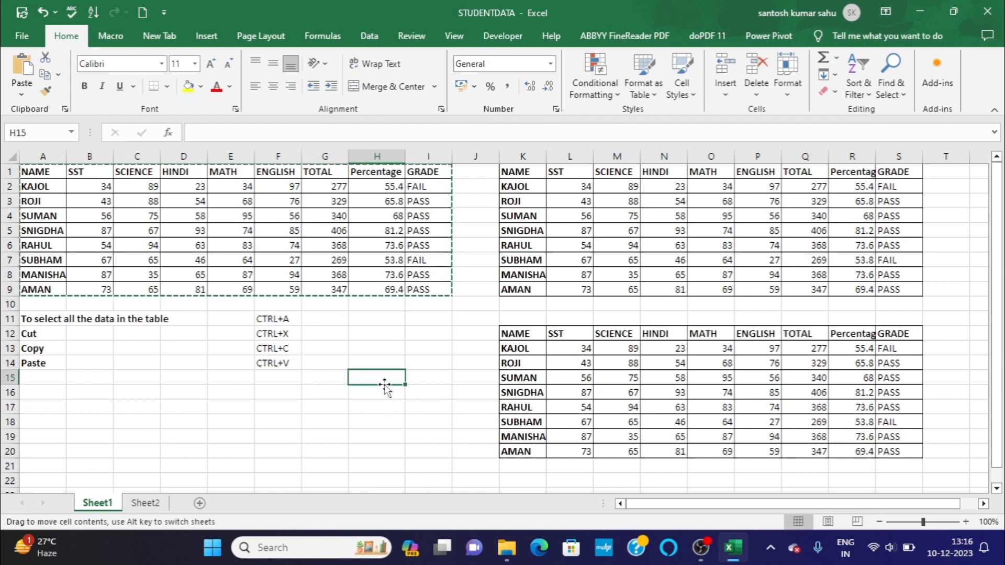
double_click(383, 378)
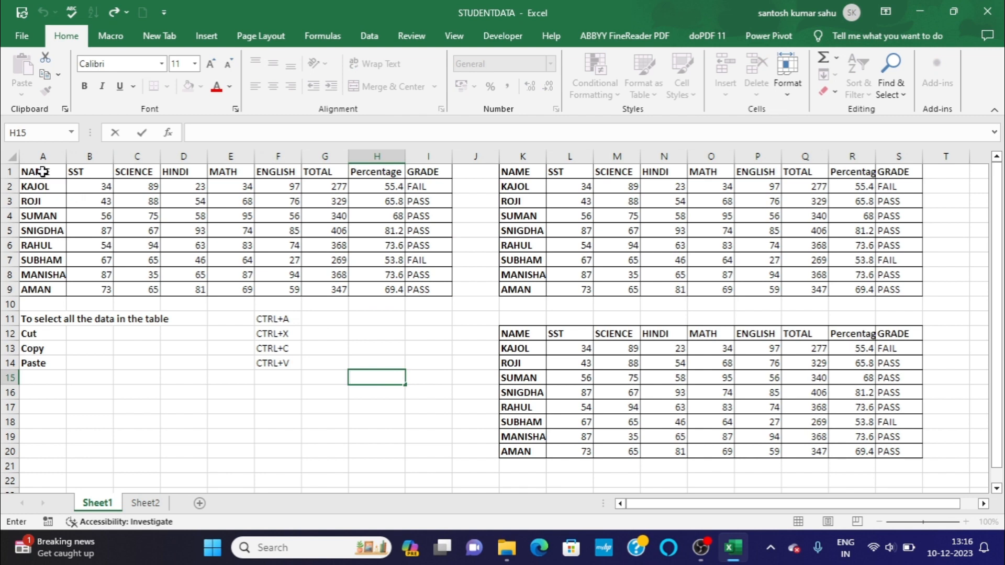
Fill the header row A1:I1 and the student name cells A2:A9 of the marks table with light green.
left_click_drag(43, 171, 434, 172)
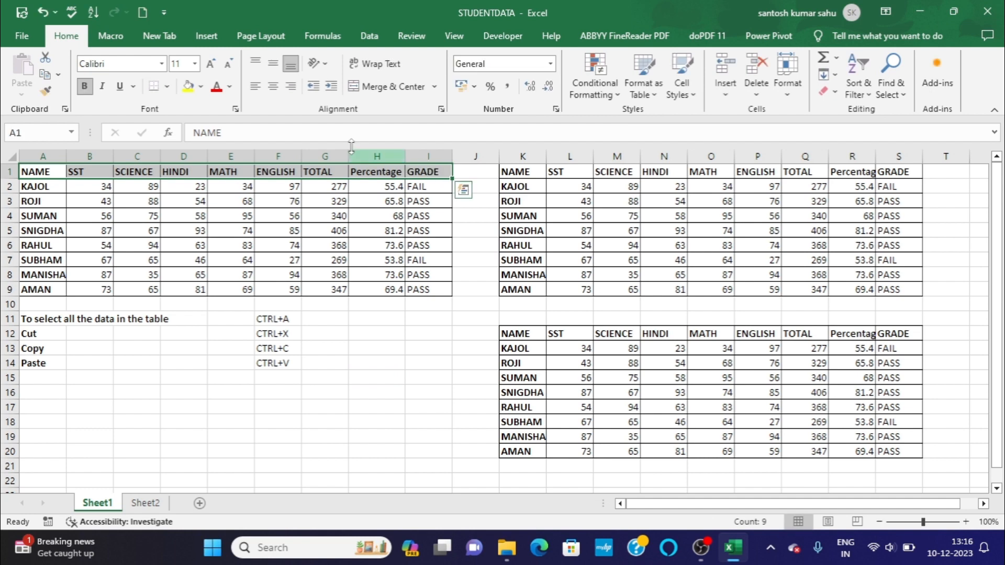
left_click(202, 87)
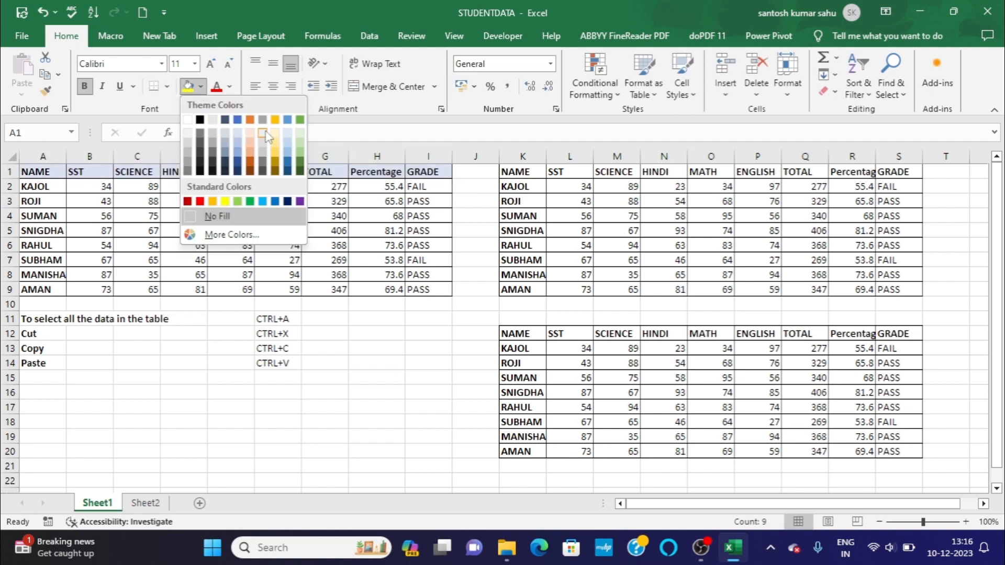
left_click(301, 154)
left_click(47, 187)
left_click_drag(48, 187, 55, 283)
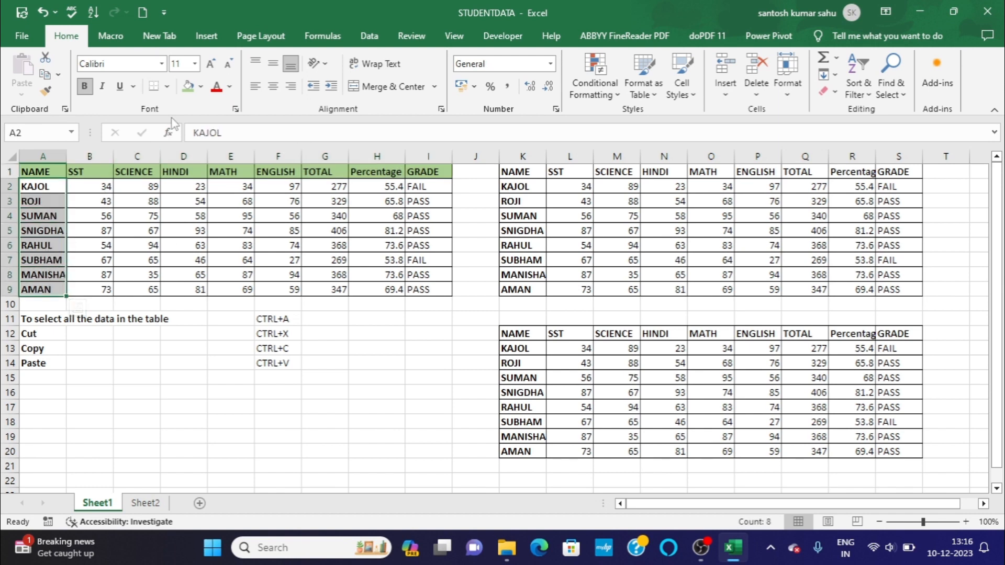
left_click(188, 87)
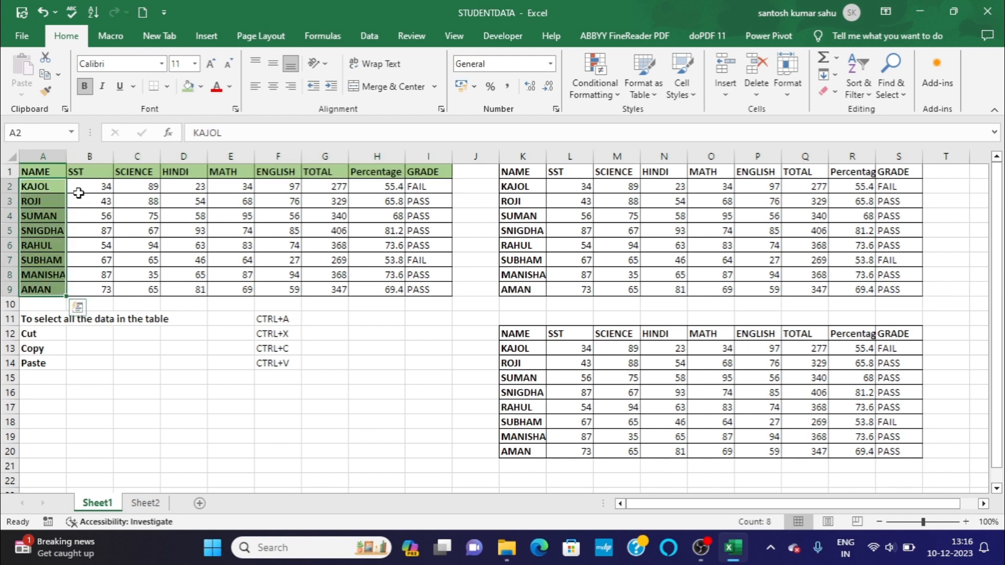
Fill the marks and results cells B2:I9 of the original table with light gold.
left_click_drag(80, 185, 416, 288)
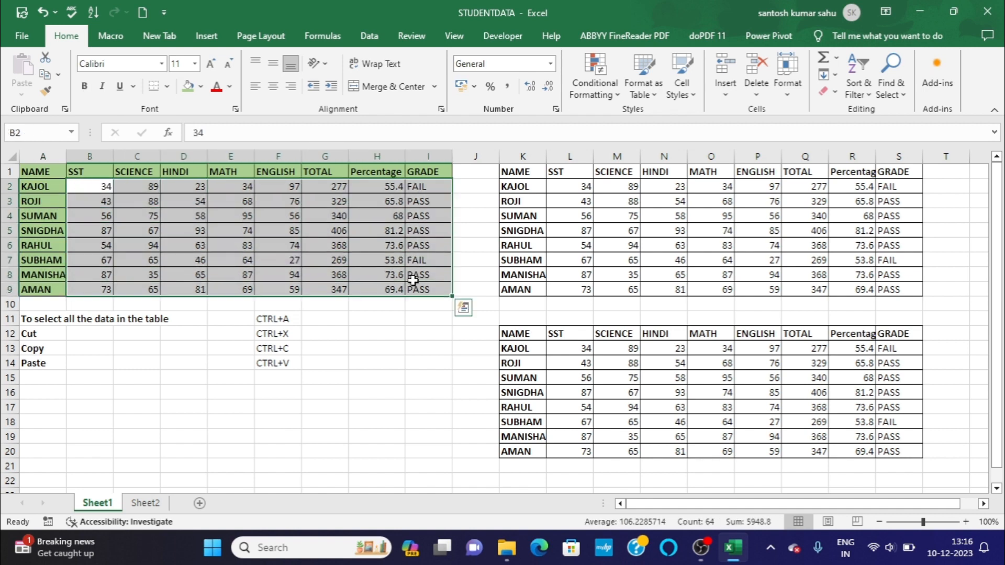
left_click(201, 86)
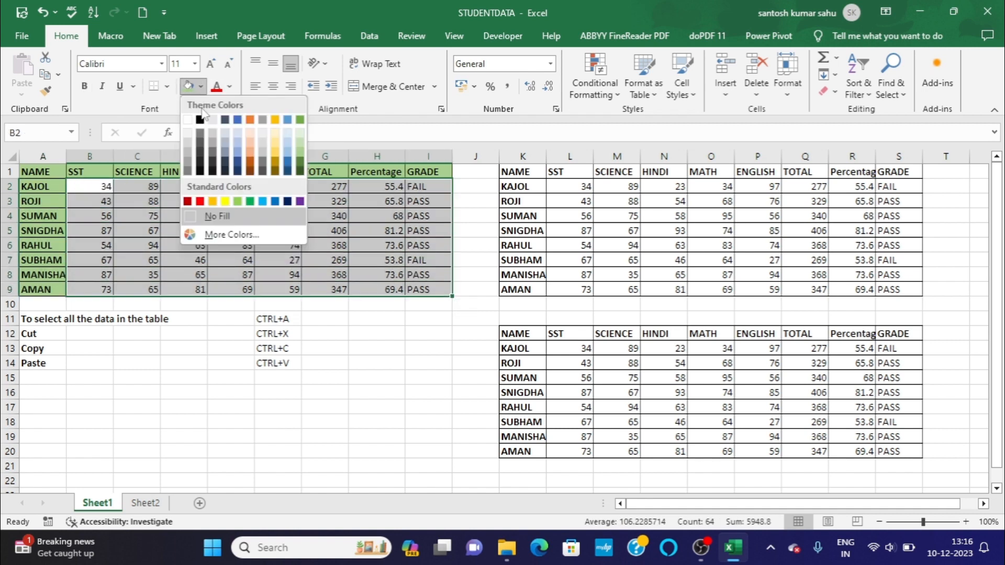
left_click(276, 152)
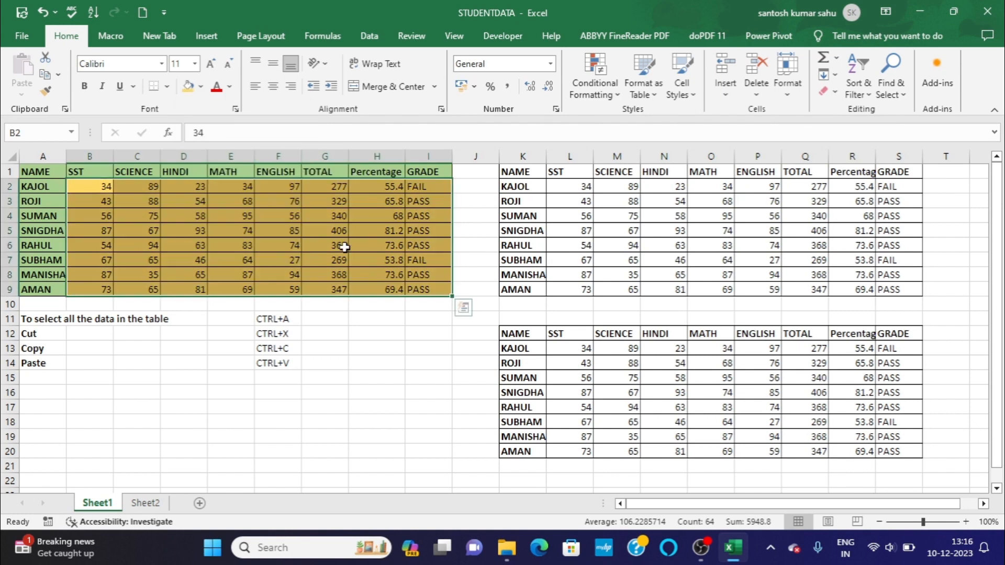
left_click(168, 368)
left_click(143, 408)
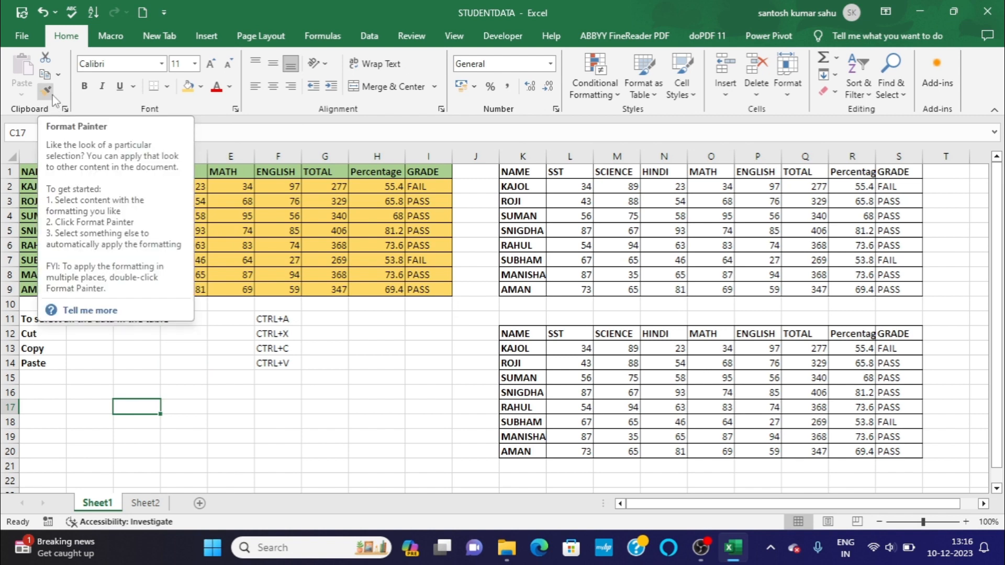
left_click(287, 437)
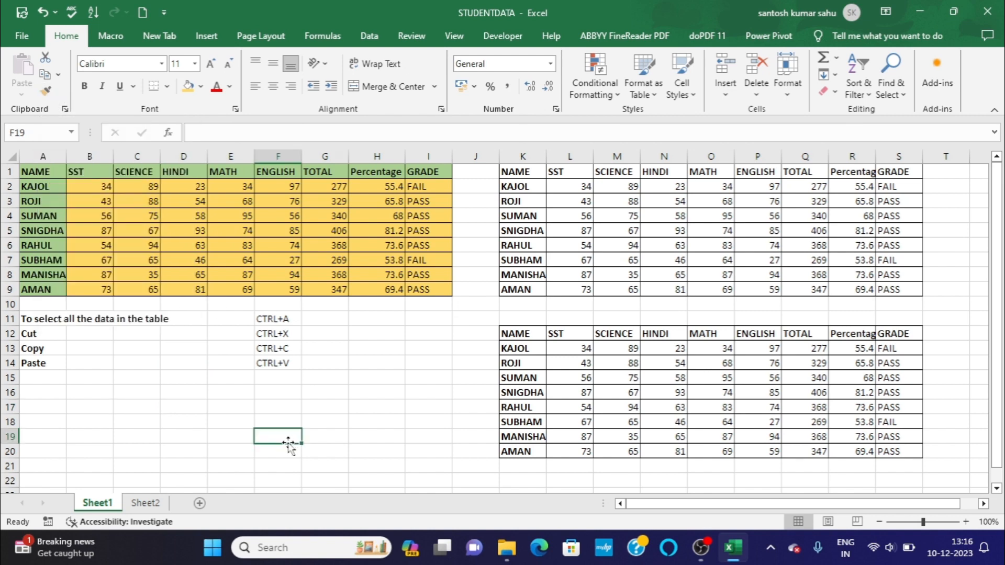
left_click(391, 379)
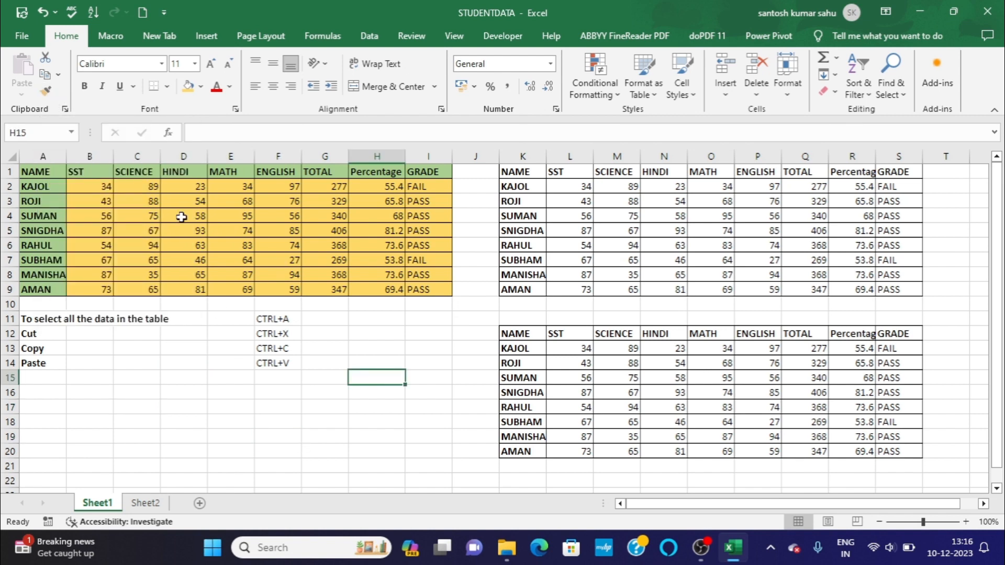
left_click(48, 173)
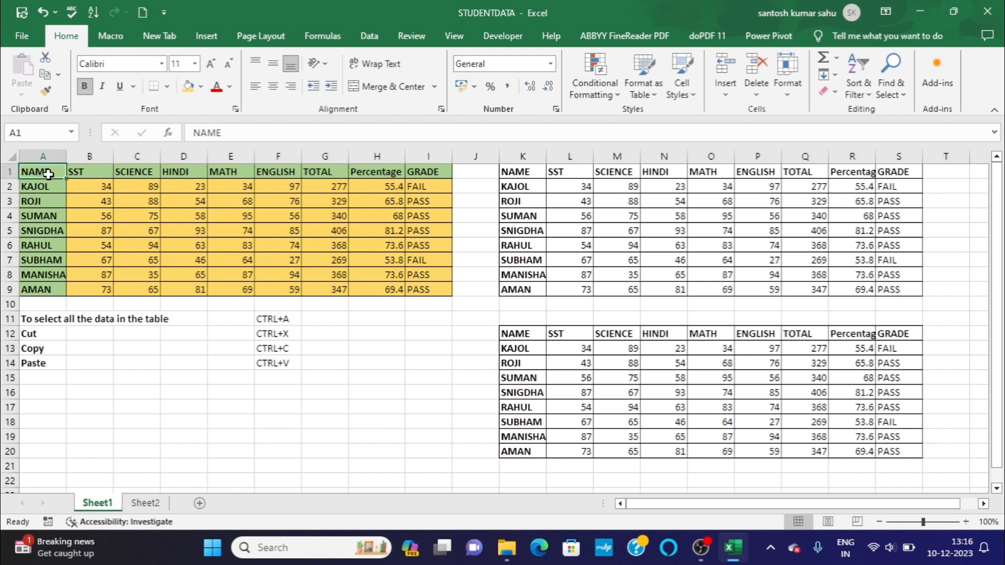
key("ctrl+a")
left_click(191, 449)
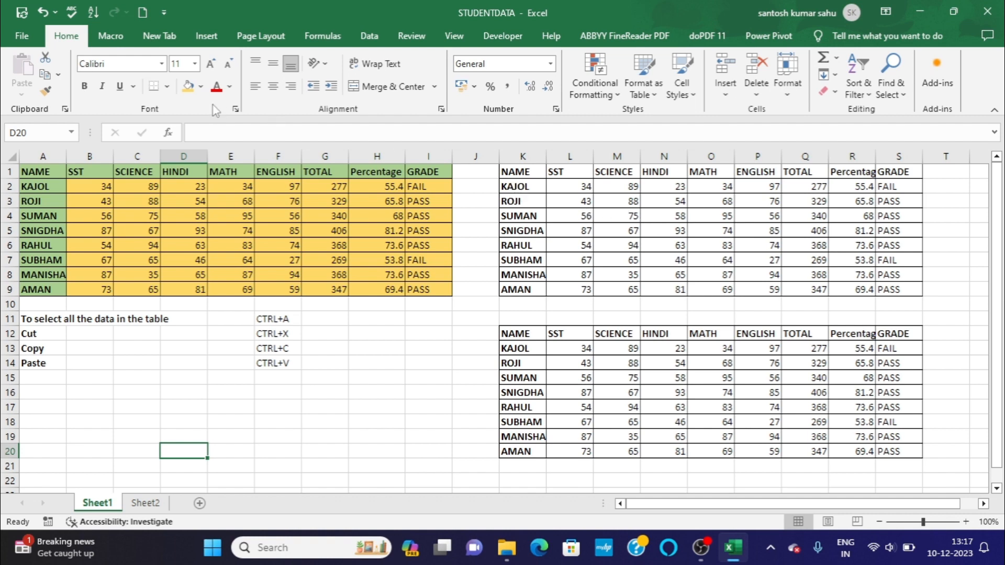
left_click(502, 171)
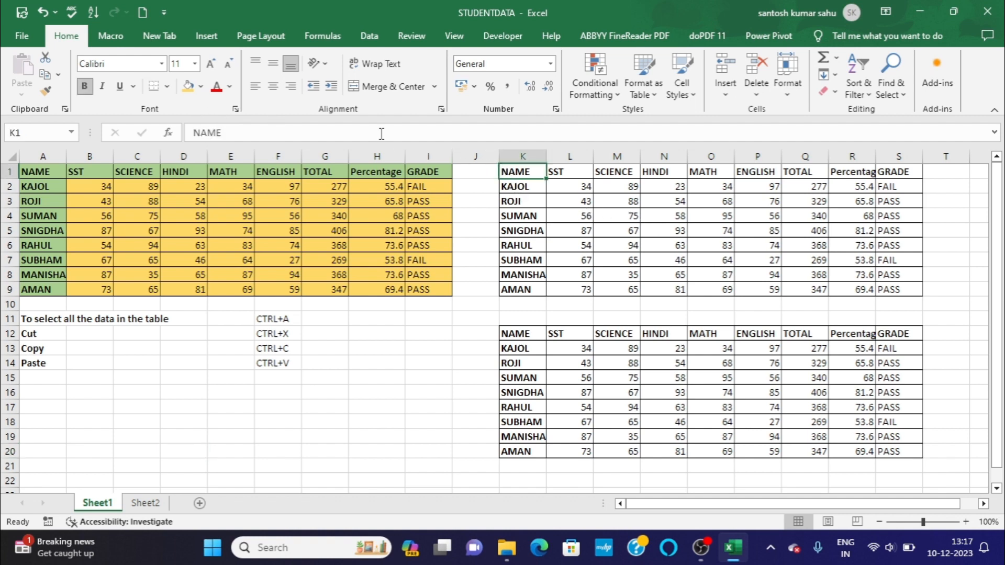
left_click(201, 87)
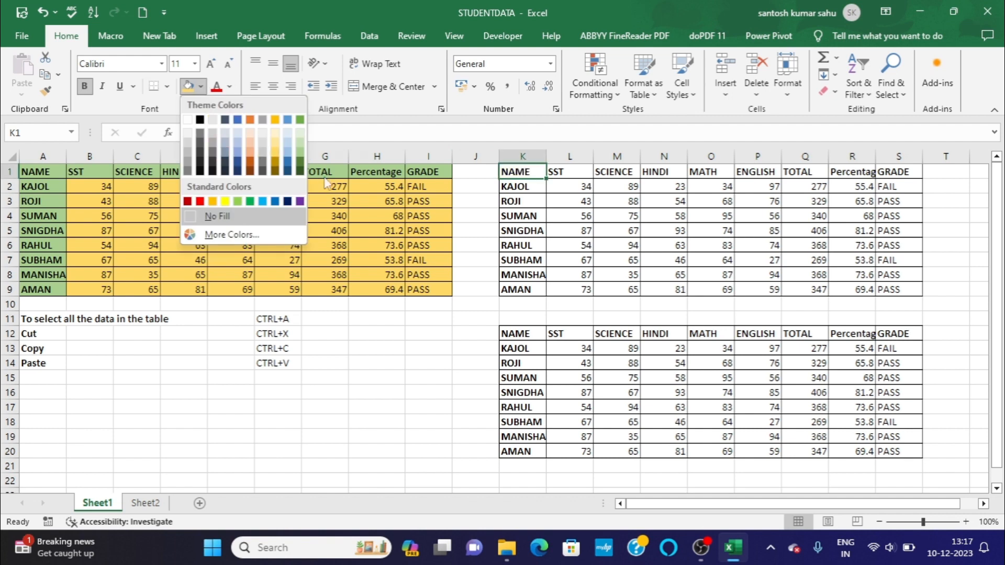
left_click(410, 442)
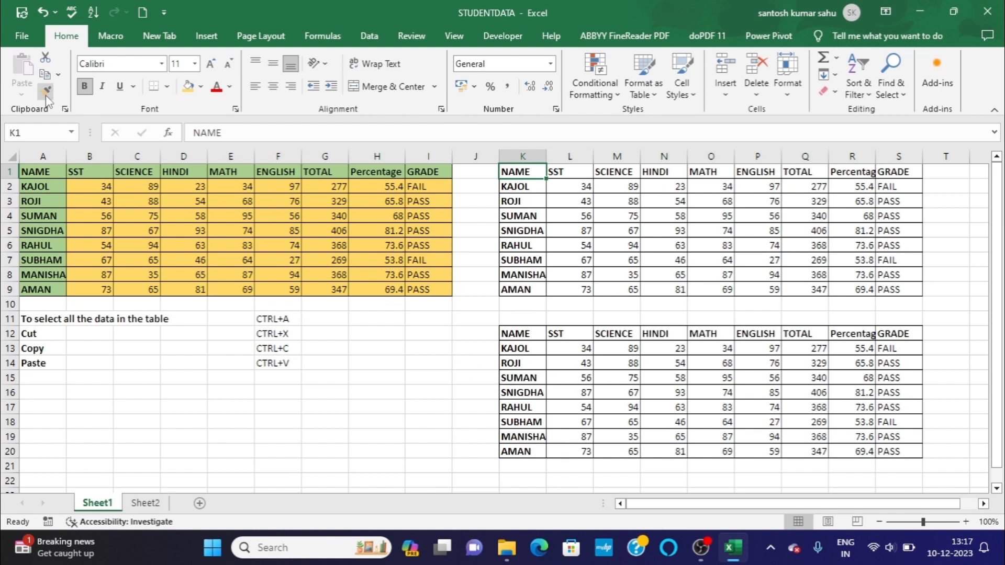
left_click(236, 419)
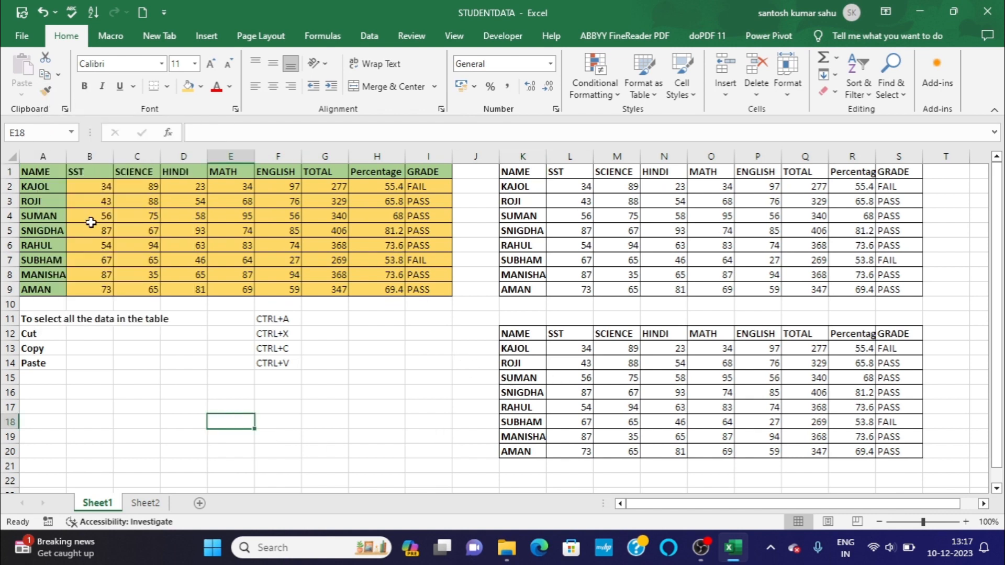
Copy the formatting of table A1:I9 onto the table copy starting at K1 with Format Painter.
left_click(52, 175)
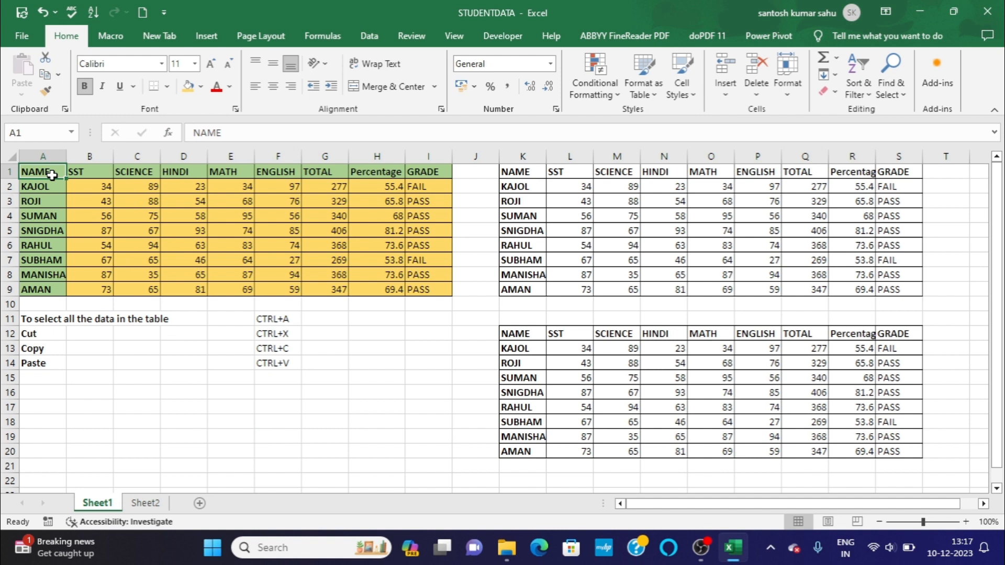
key("ctrl+a")
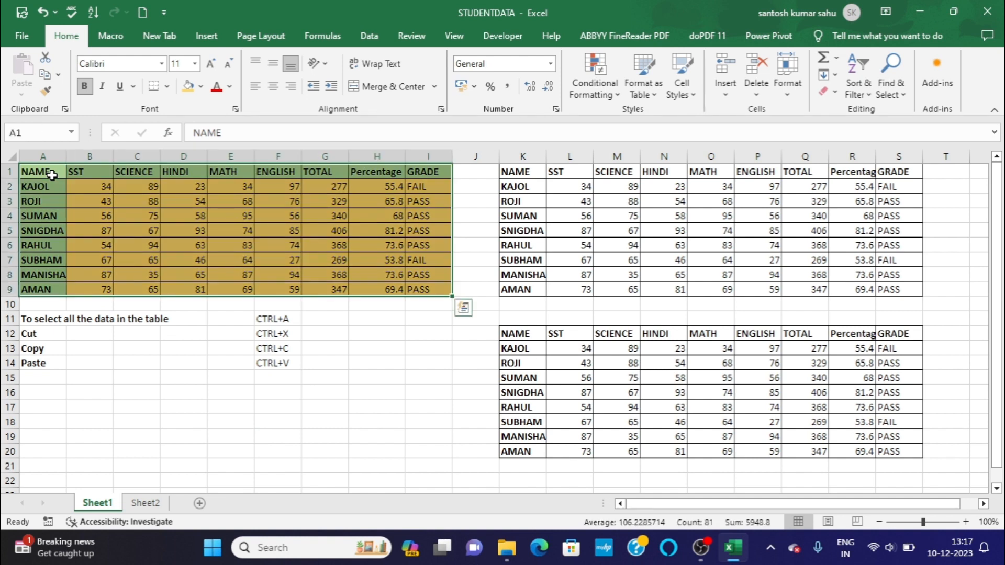
left_click(46, 93)
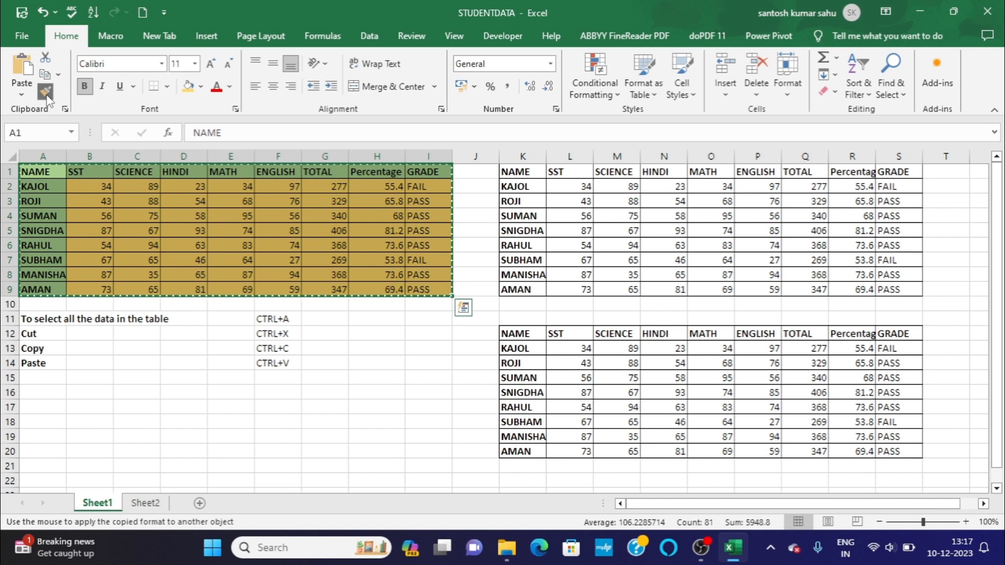
left_click(528, 174)
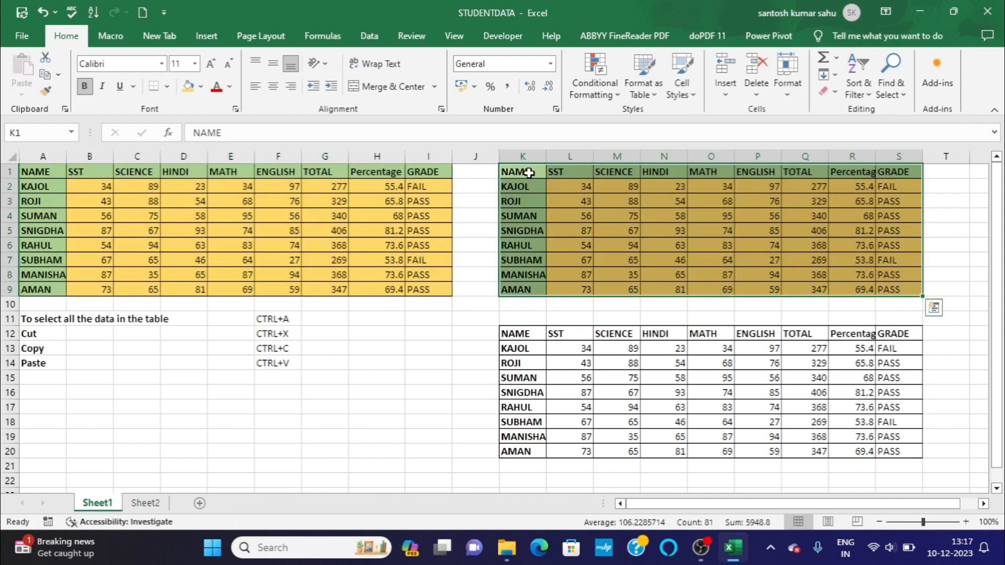
Copy the formatting of table A1:I9 onto the second table copy starting at K12 with Format Painter.
left_click(528, 333)
left_click(59, 174)
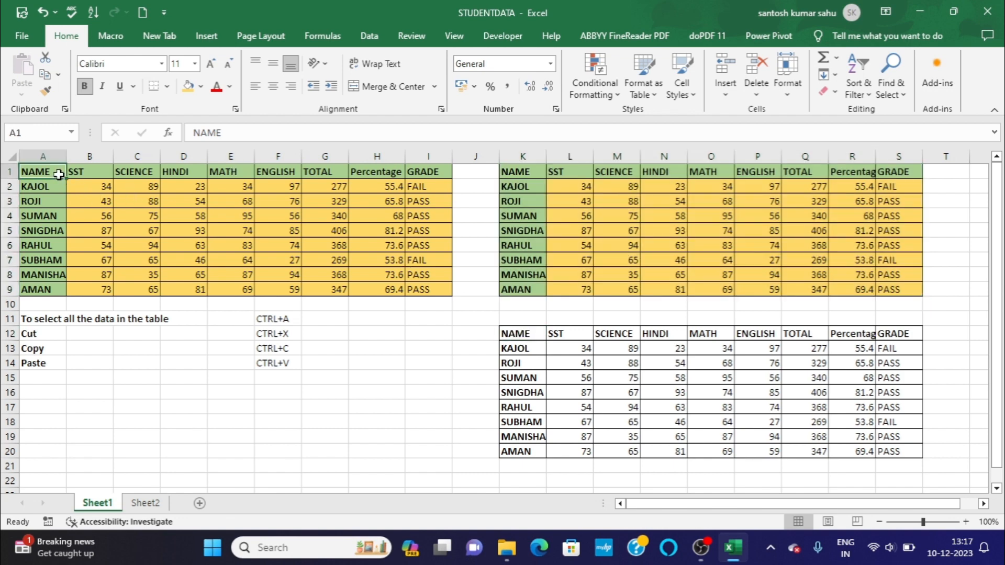
key("ctrl+a")
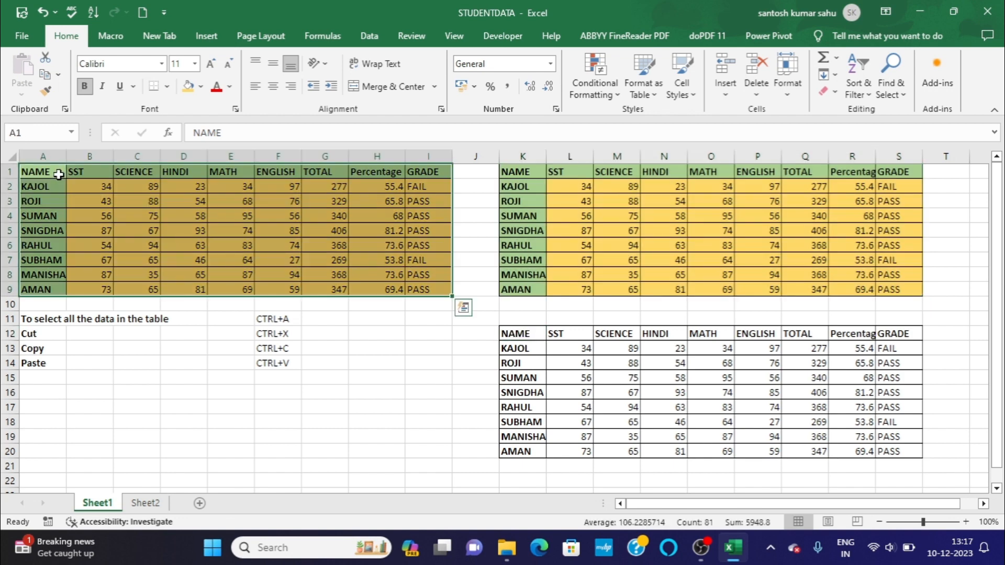
left_click(46, 91)
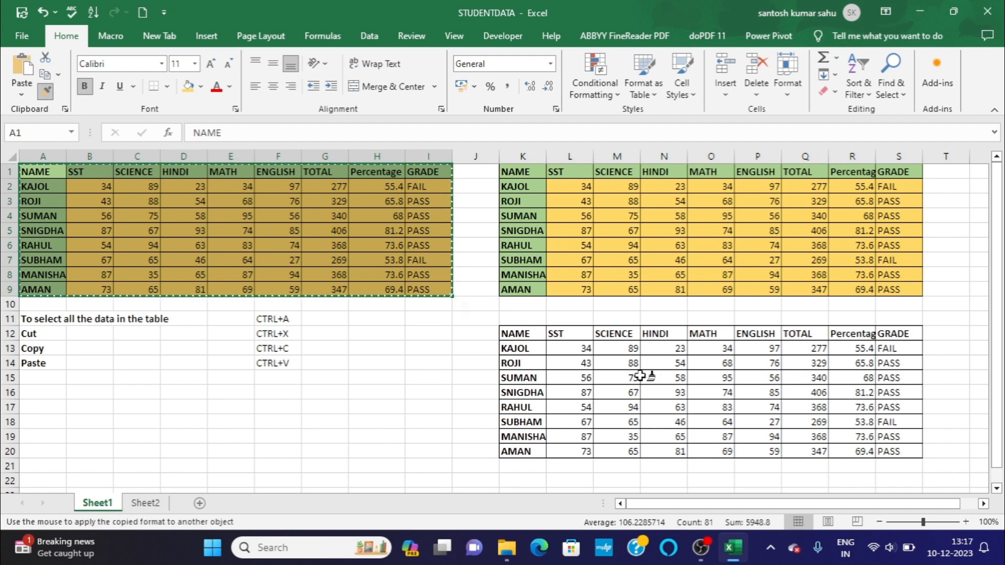
left_click(532, 335)
left_click(448, 396)
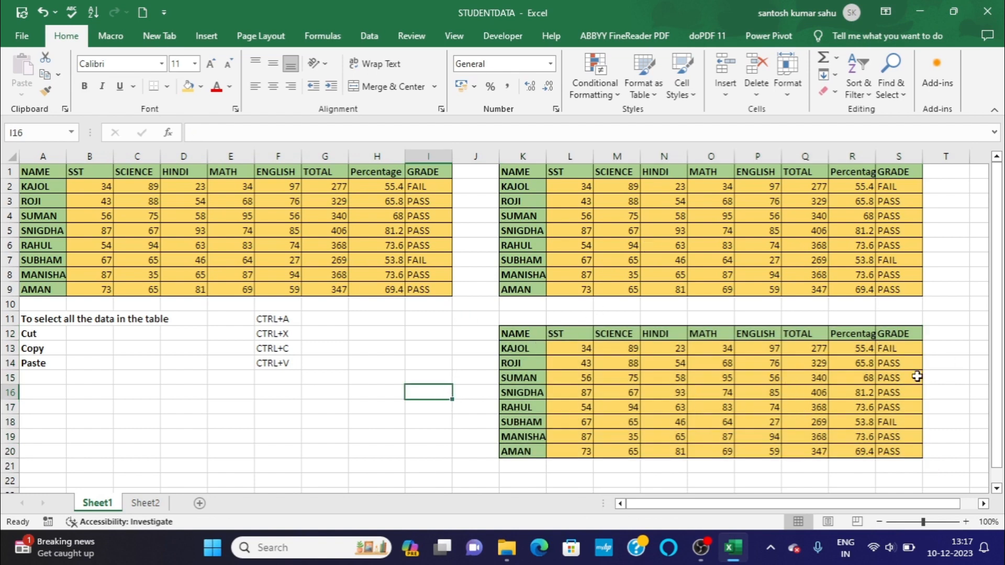
Enter the label "Paste SPEcial" in cell A15, below the Paste entry of the shortcut list.
left_click(57, 379)
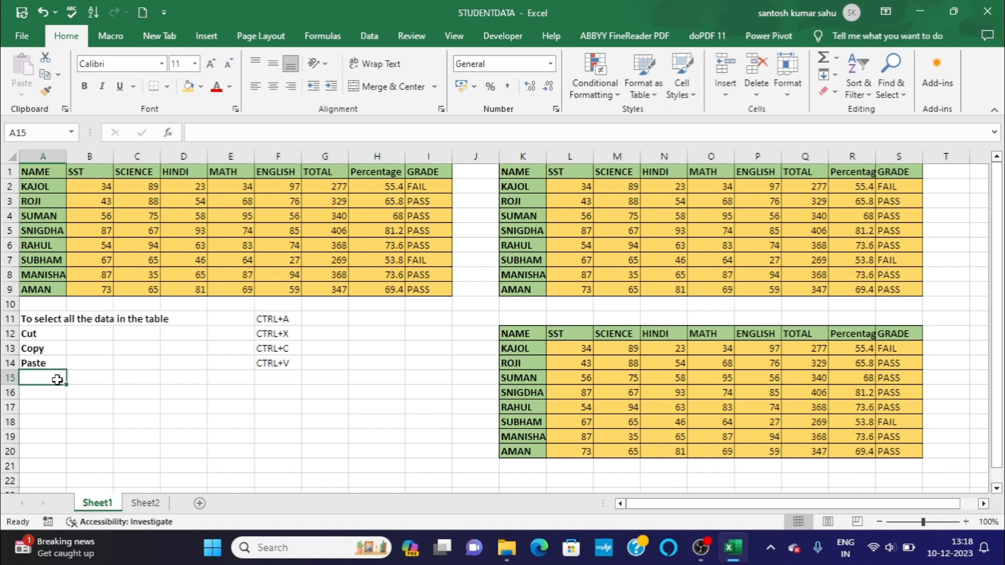
type("paste")
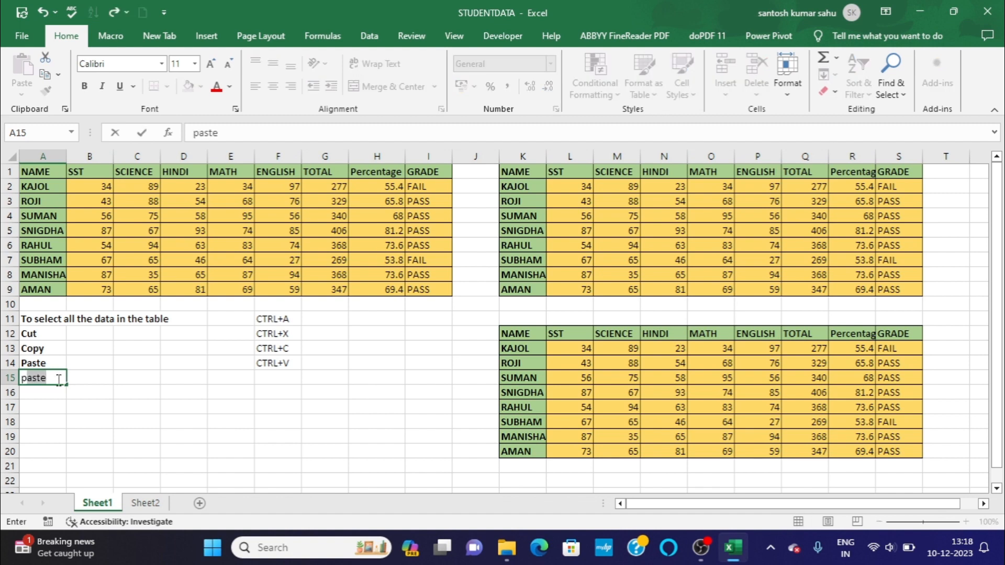
key("BackSpace")
key("BackSpace")
key("BackSpace")
key("BackSpace")
key("BackSpace")
type("Paste SPEcial")
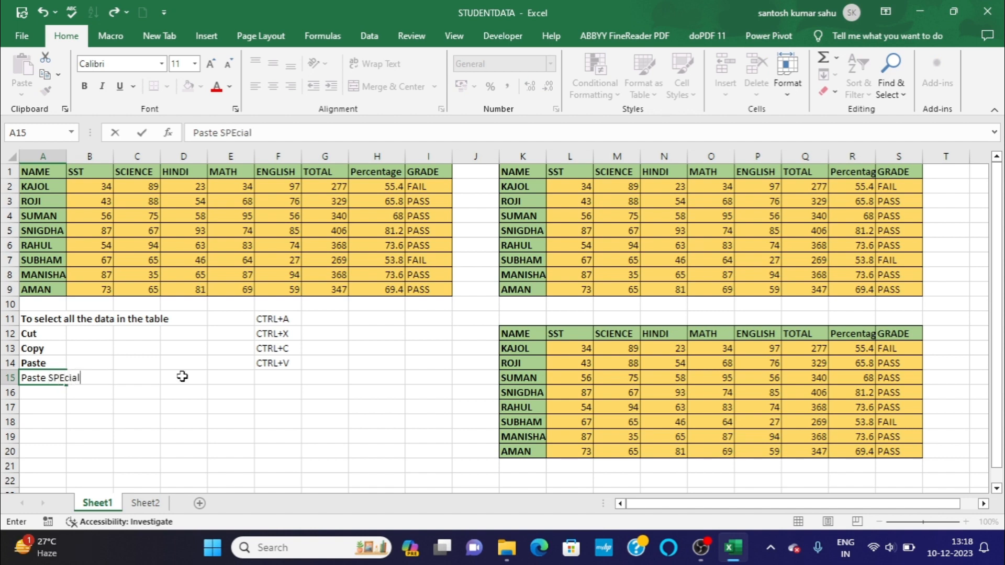
left_click(259, 382)
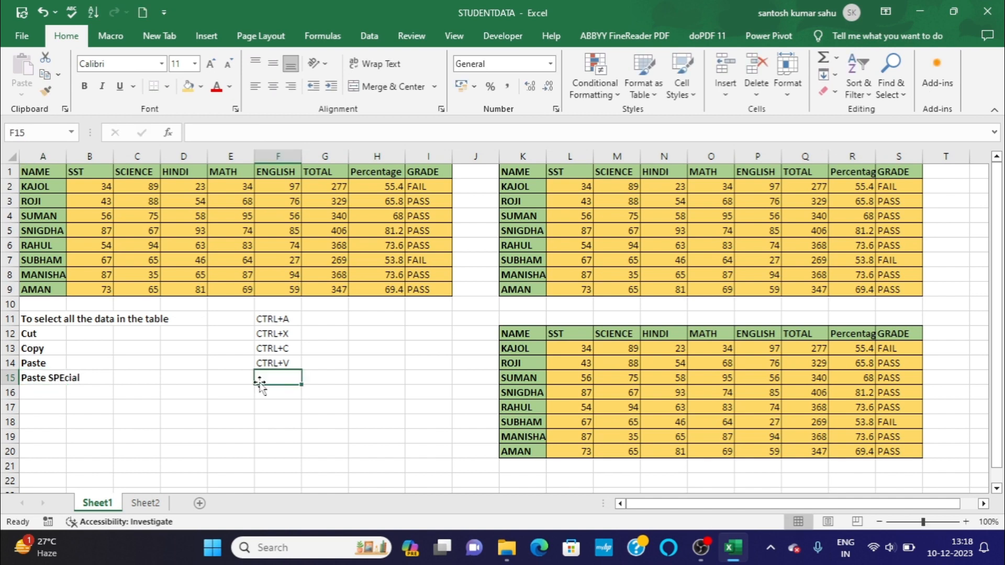
Correct the capitalisation of the label in cell A15 to "Paste Special".
left_click(72, 377)
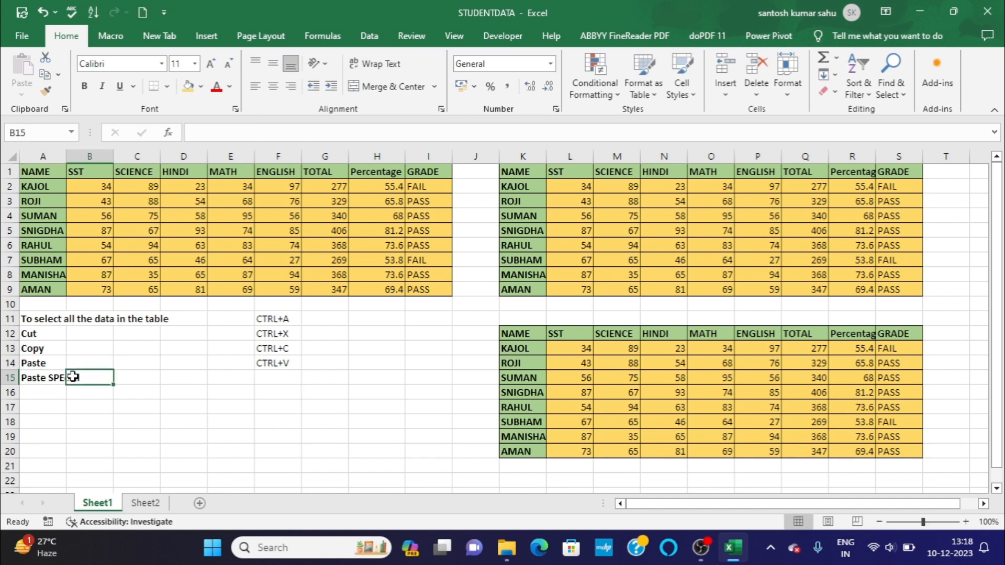
left_click(29, 377)
left_click(285, 132)
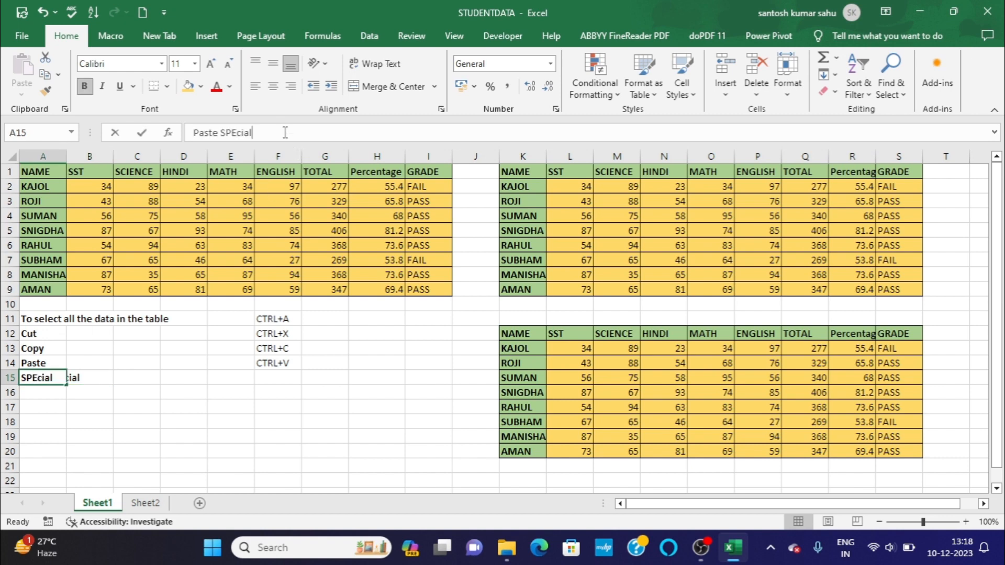
key("BackSpace")
key("BackSpace")
key("BackSpace")
key("BackSpace")
key("BackSpace")
key("BackSpace")
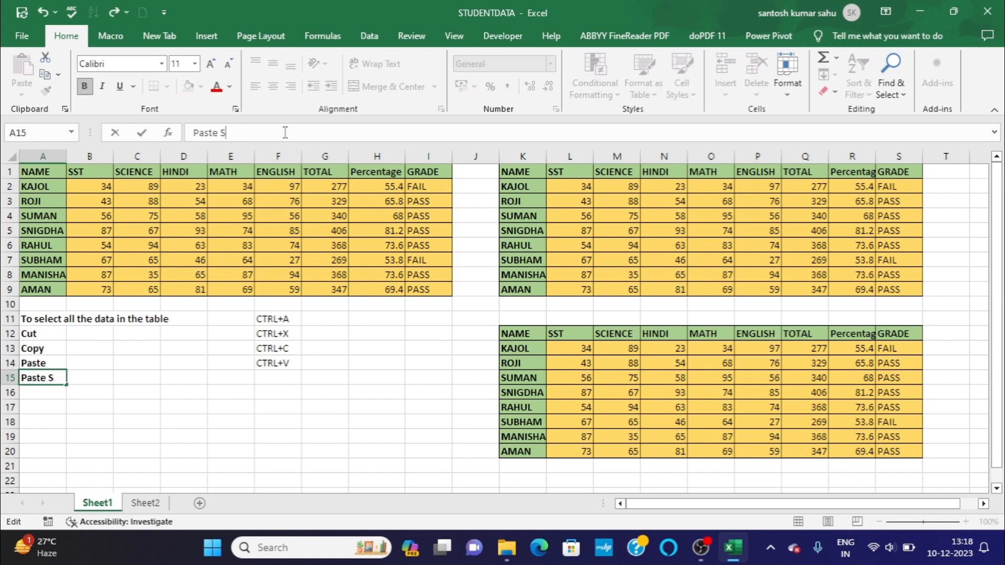
type("pecial")
Enter the shortcut CTRL+ALT+V in cell F15 beside the Paste Special label.
left_click(290, 373)
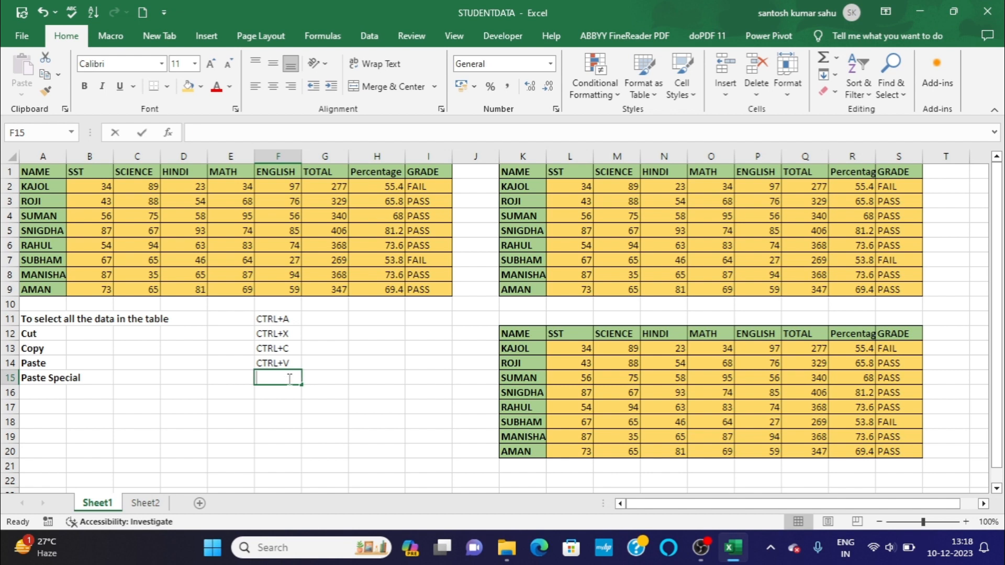
type("CTRL")
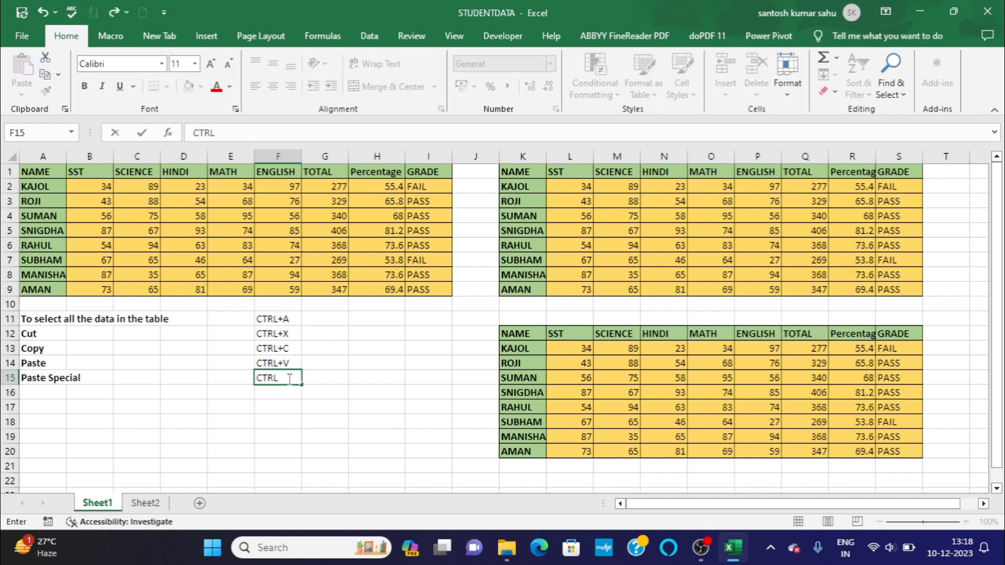
type("+ALT+V")
left_click(334, 401)
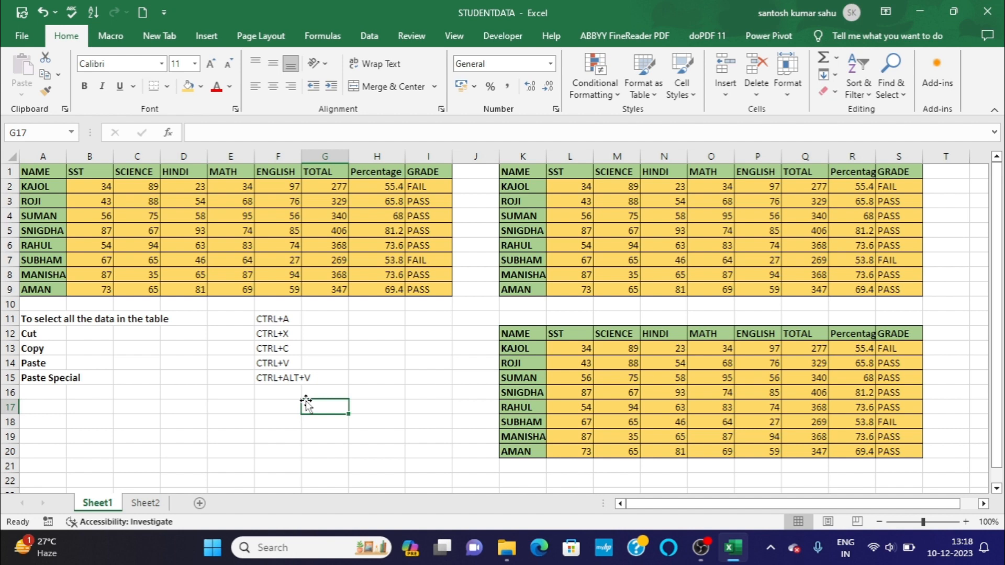
left_click(269, 402)
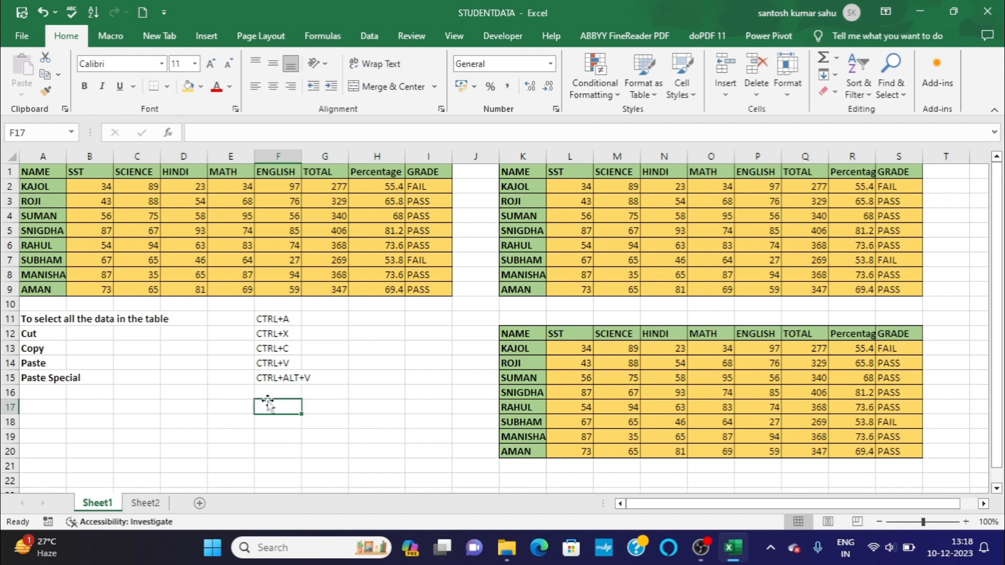
left_click(162, 418)
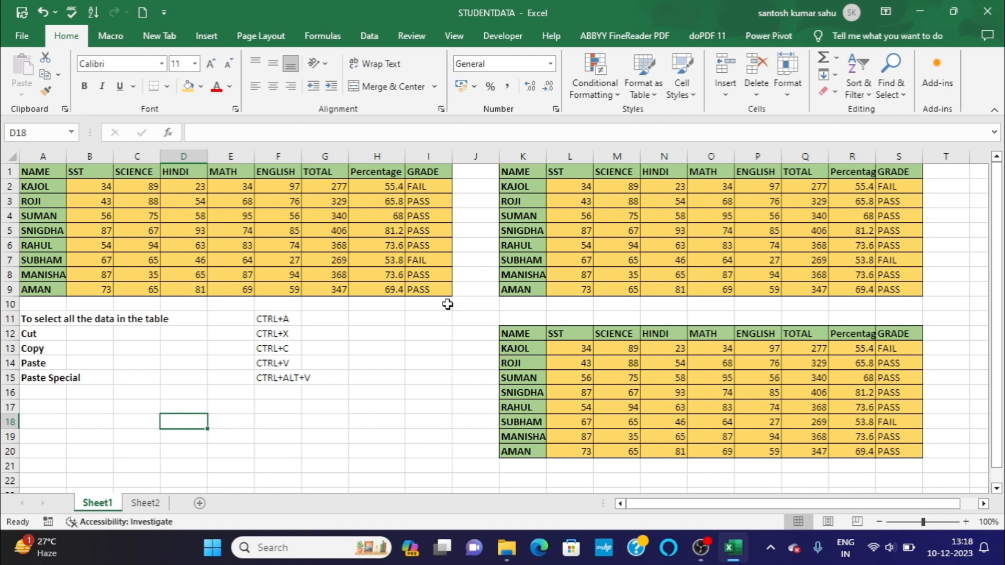
left_click(47, 172)
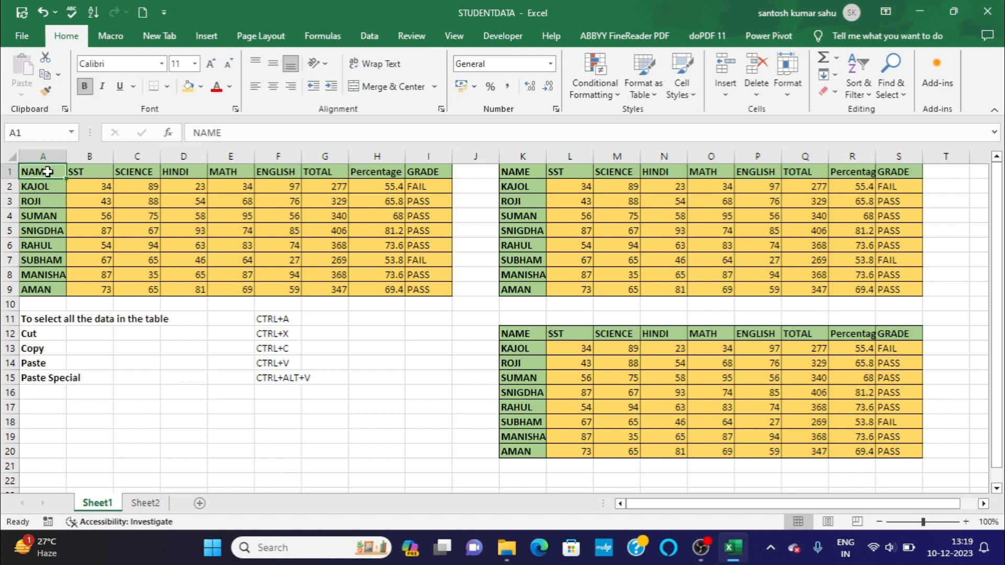
key("ctrl+a")
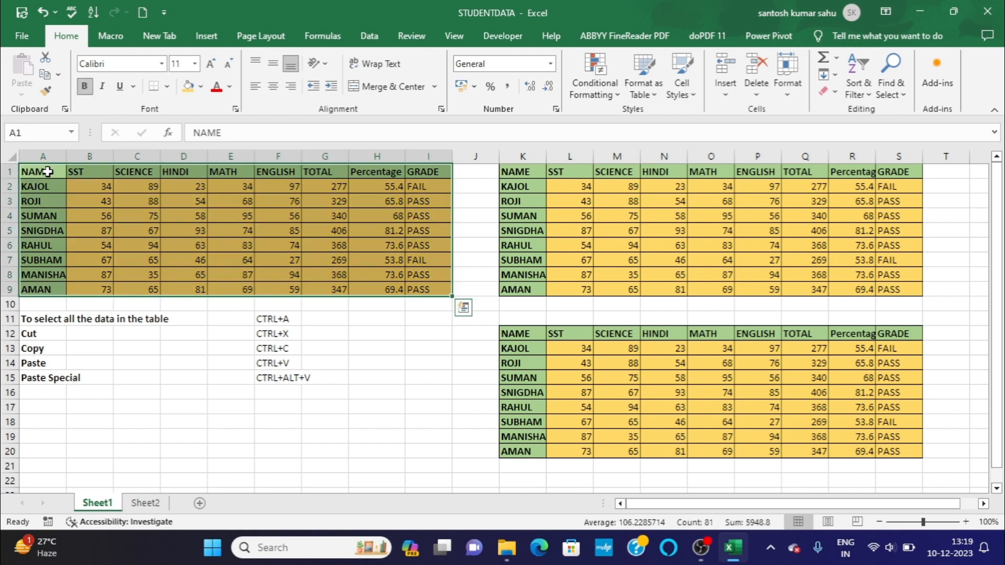
key("ctrl+x")
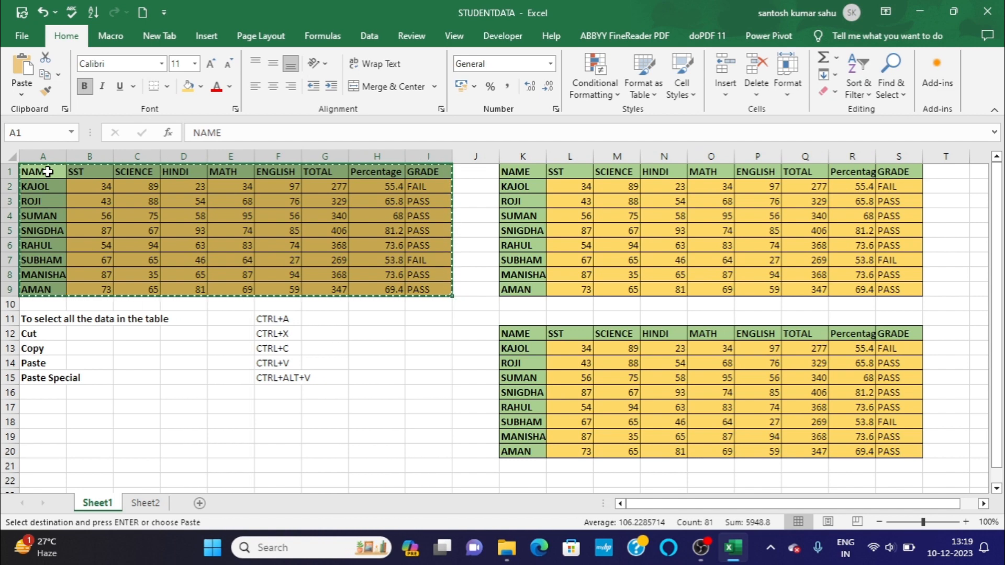
key("ctrl+alt+v")
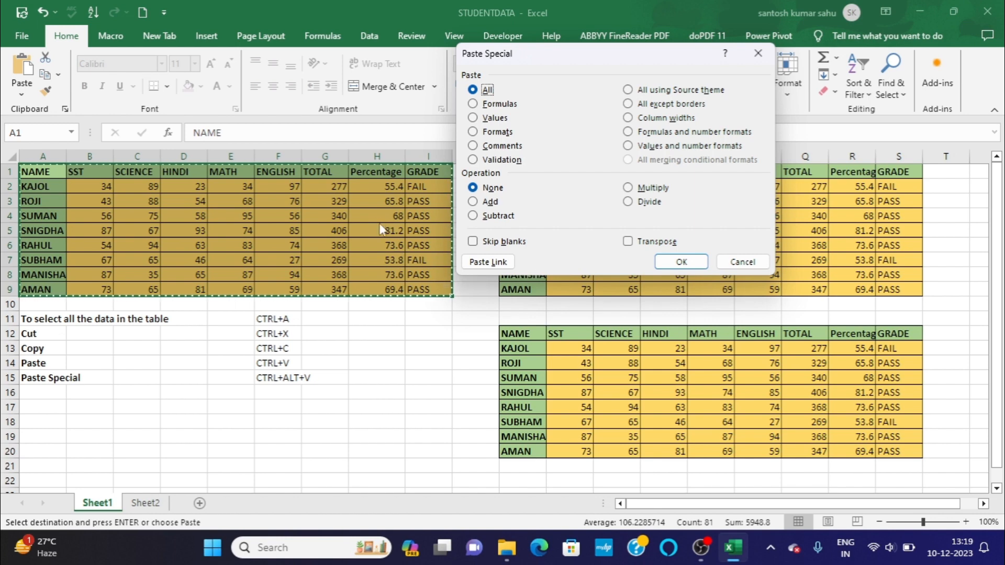
left_click(742, 261)
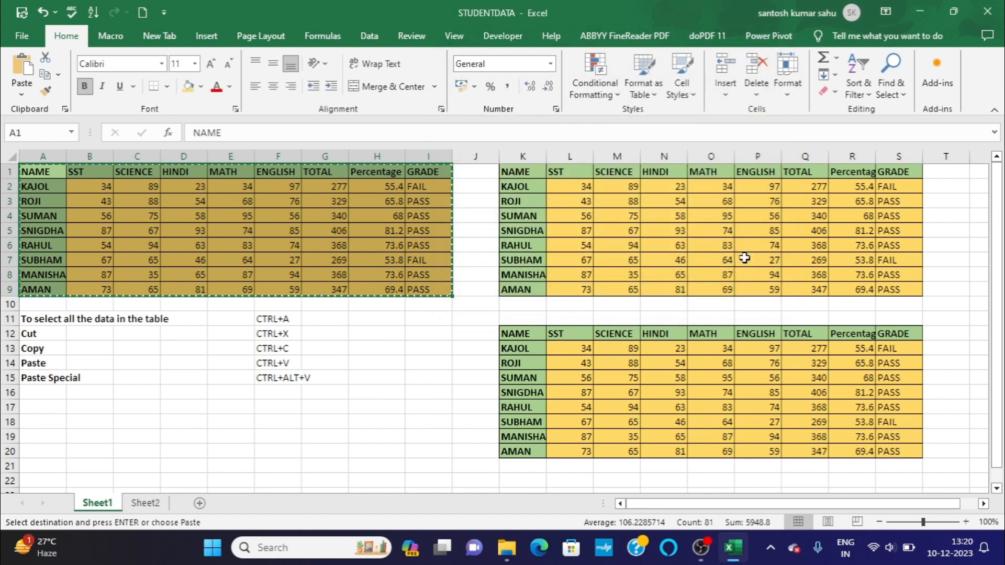
left_click(52, 406)
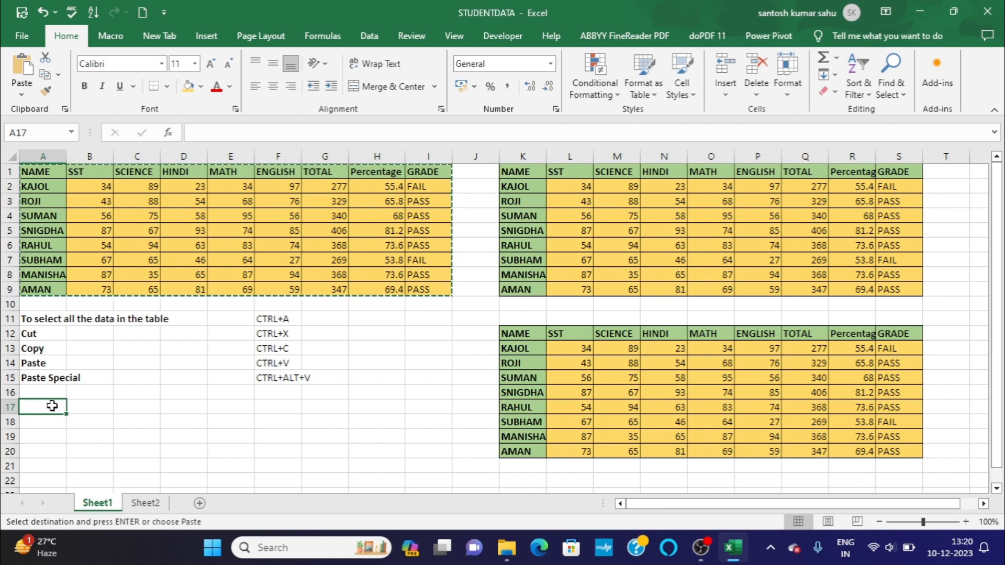
double_click(52, 406)
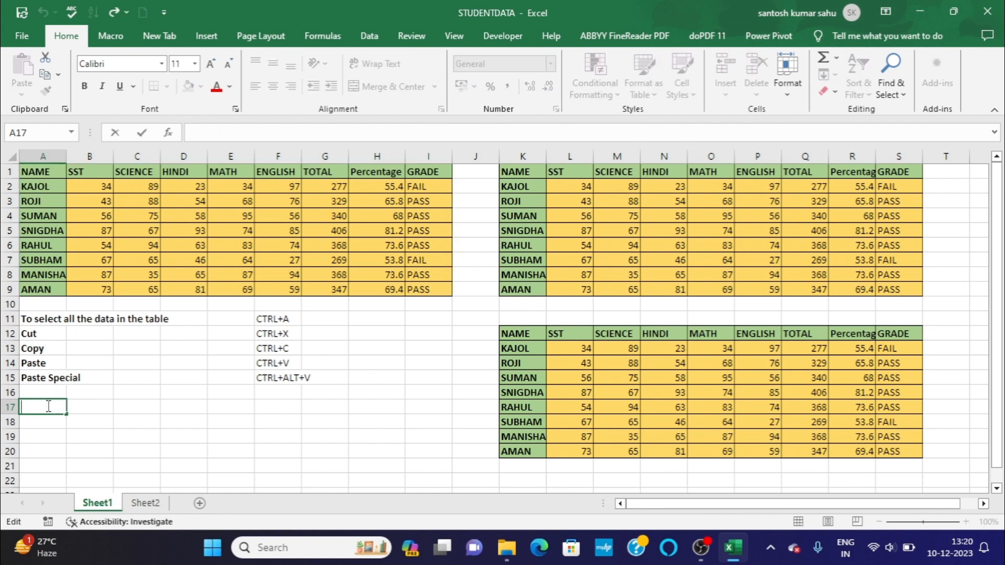
Copy the marks table A1:I9 and paste only its values at cell A18 with Paste Special.
left_click(55, 169)
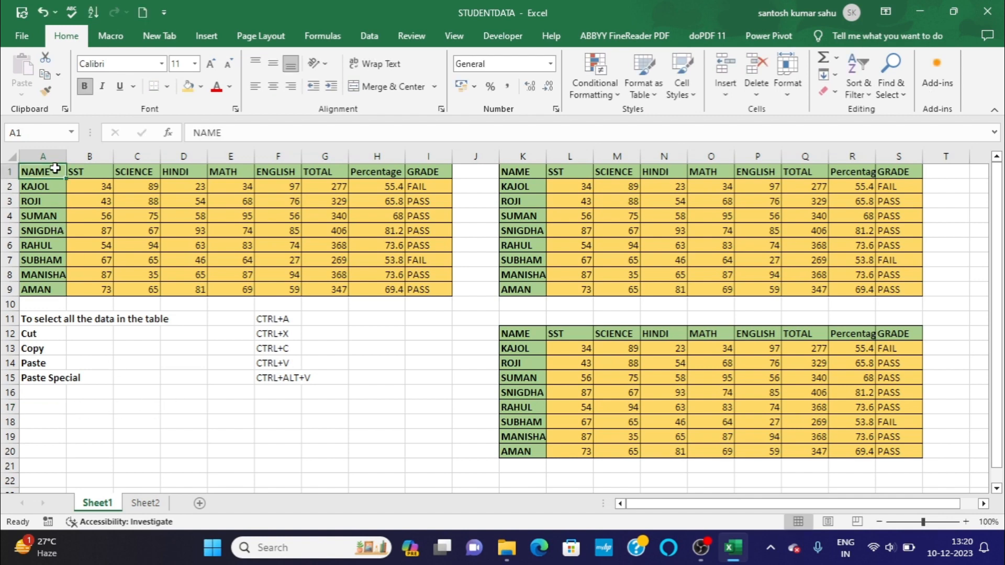
key("ctrl+a")
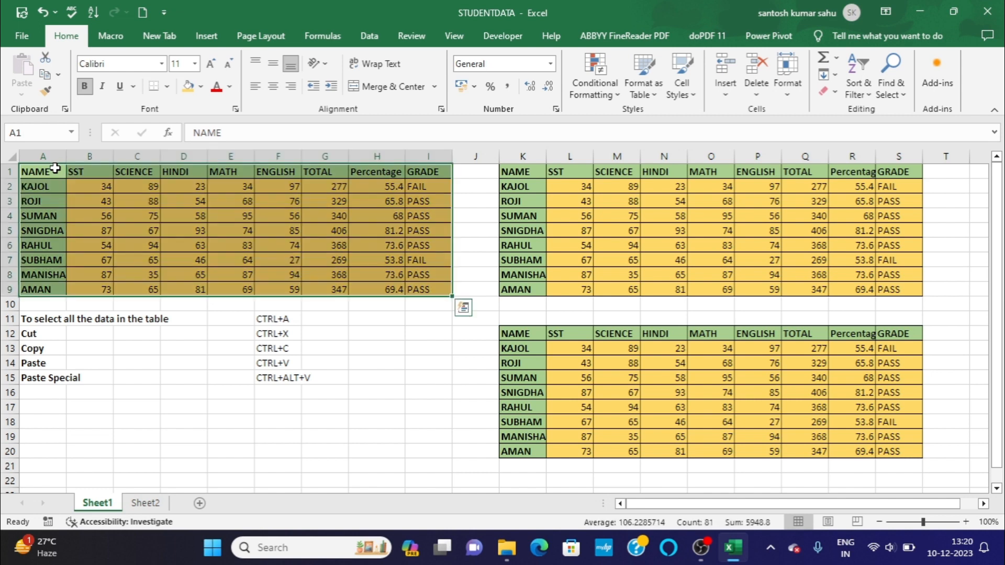
key("ctrl+c")
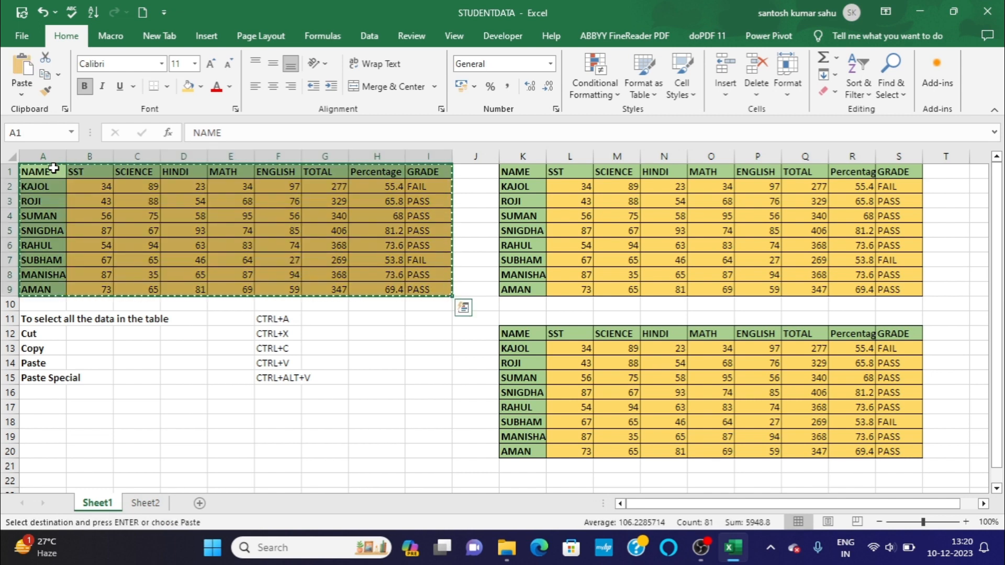
left_click(35, 422)
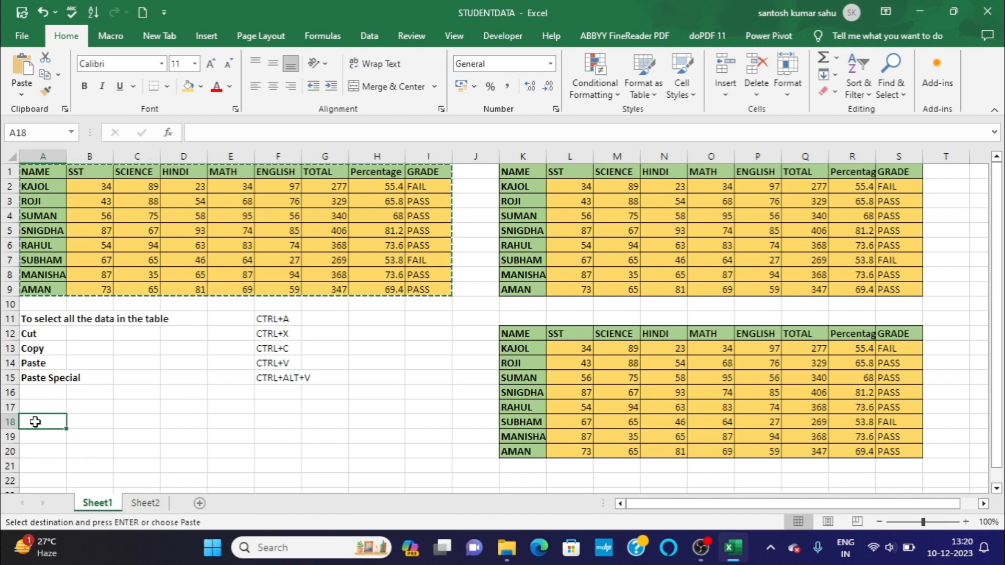
key("ctrl+alt+v")
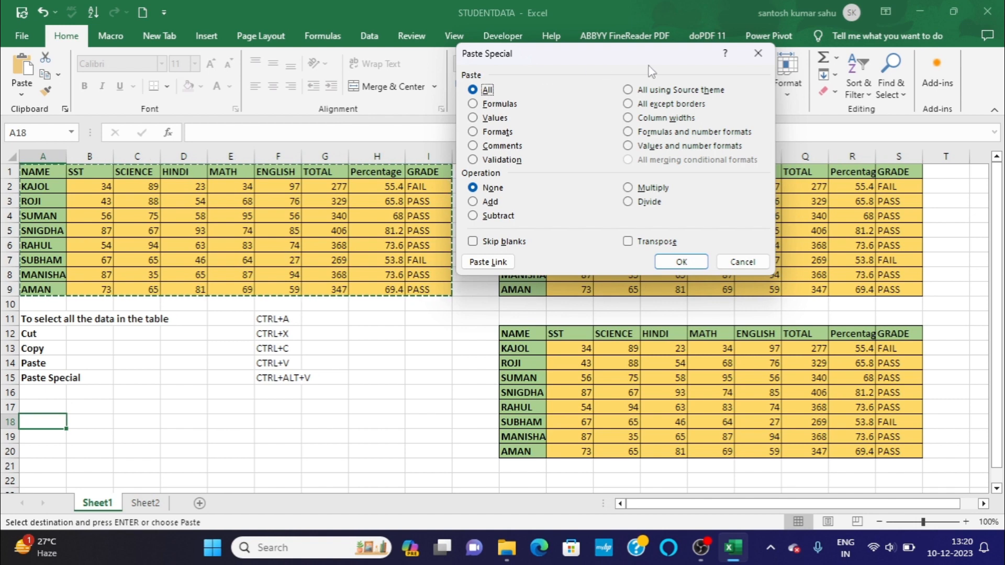
left_click(484, 123)
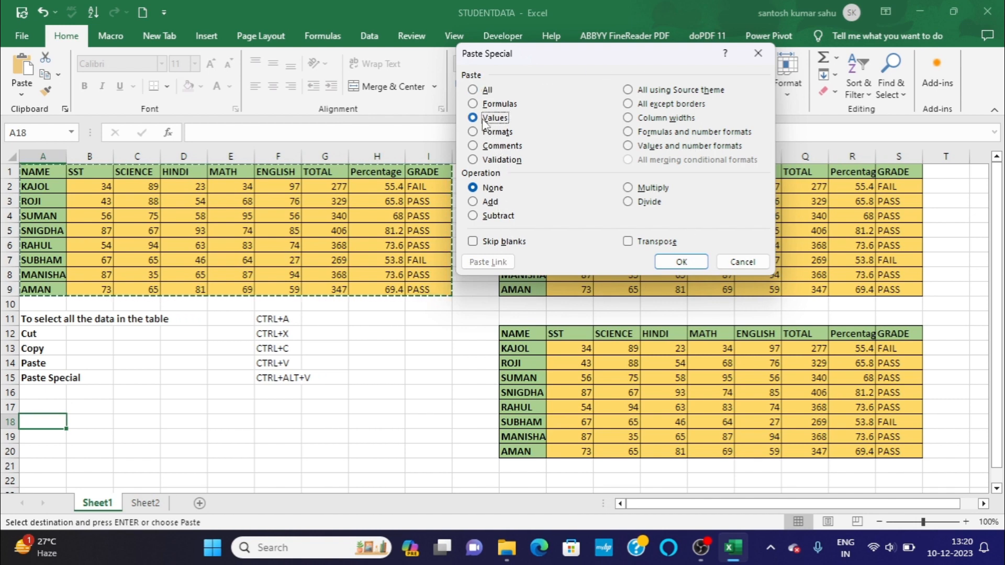
left_click(681, 261)
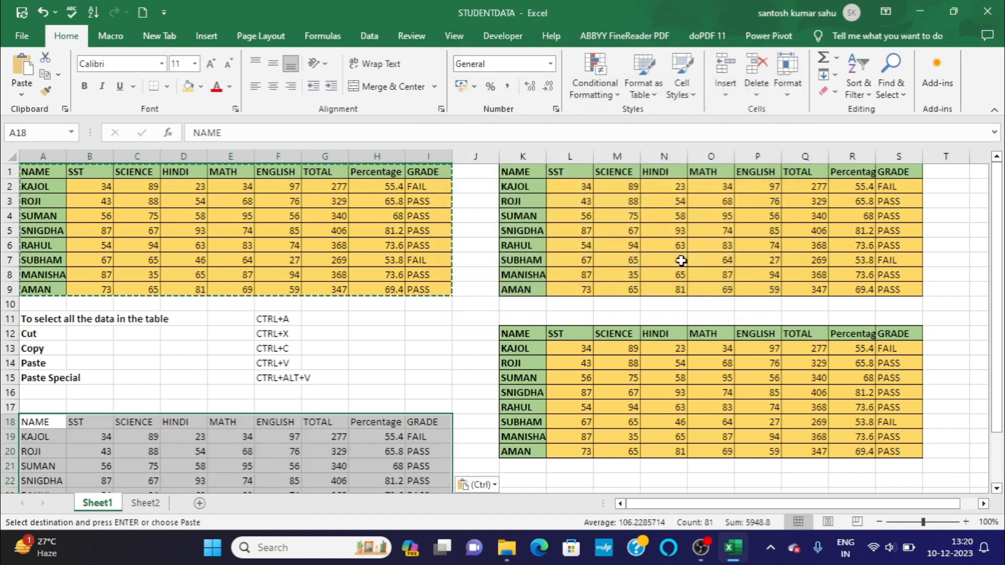
scroll(477, 347, "down", 2)
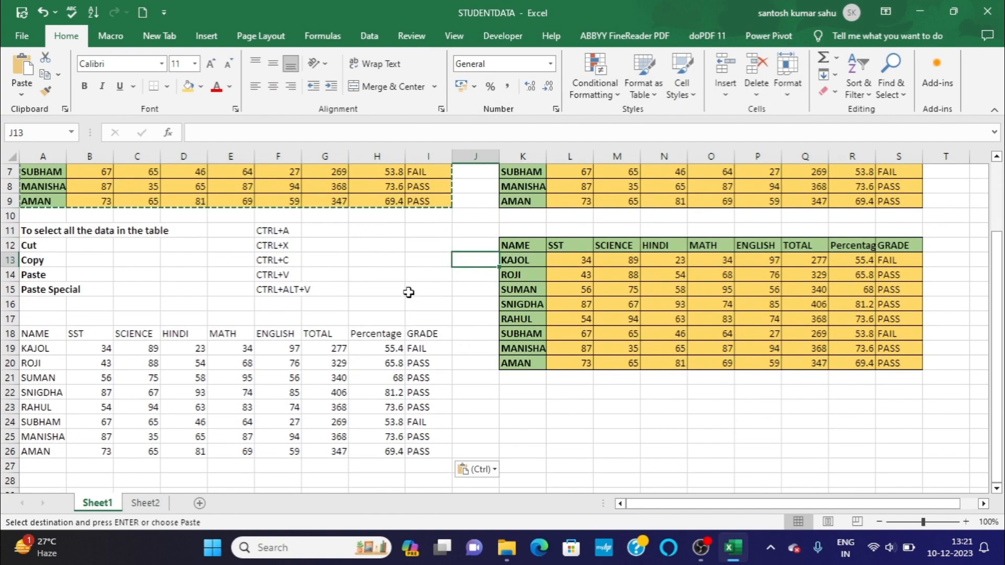
Undo the values-only paste below the shortcut list.
scroll(393, 306, "up", 1)
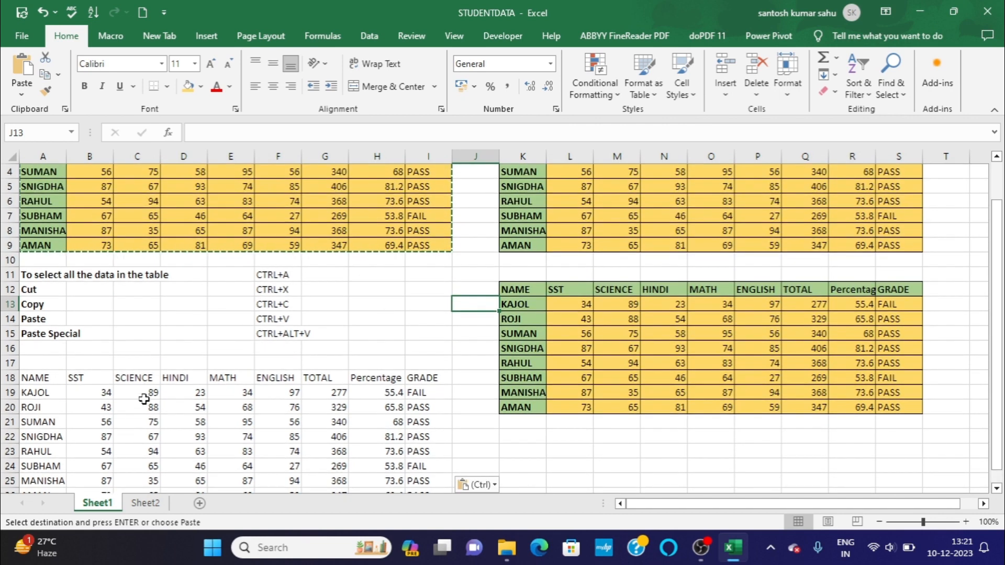
left_click(44, 14)
left_click(166, 348)
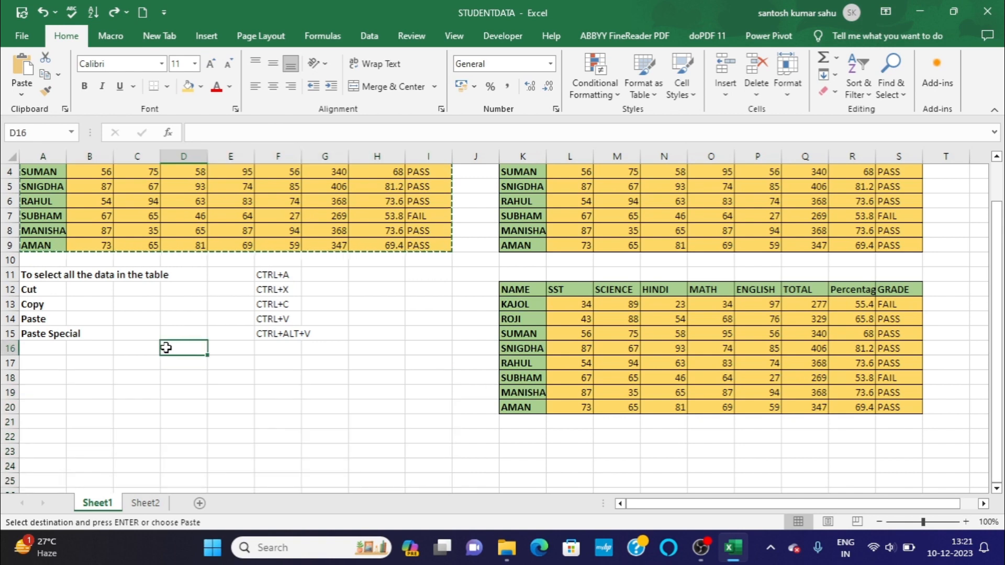
Paste only the formats of the copied table A1:I9 at cell A17 with Paste Special and compare them with the original.
scroll(166, 347, "up", 1)
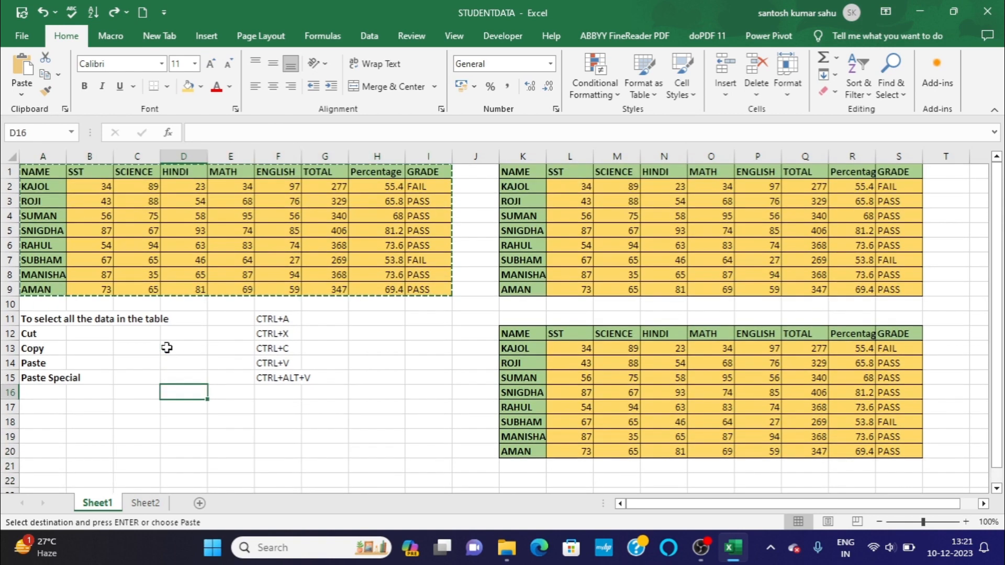
left_click(41, 176)
key("ctrl+a")
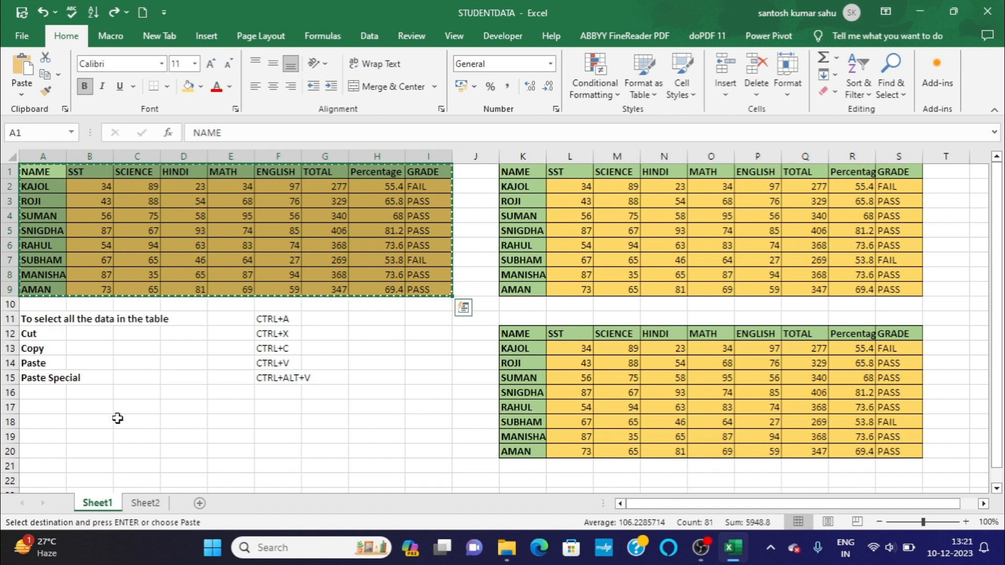
left_click(46, 409)
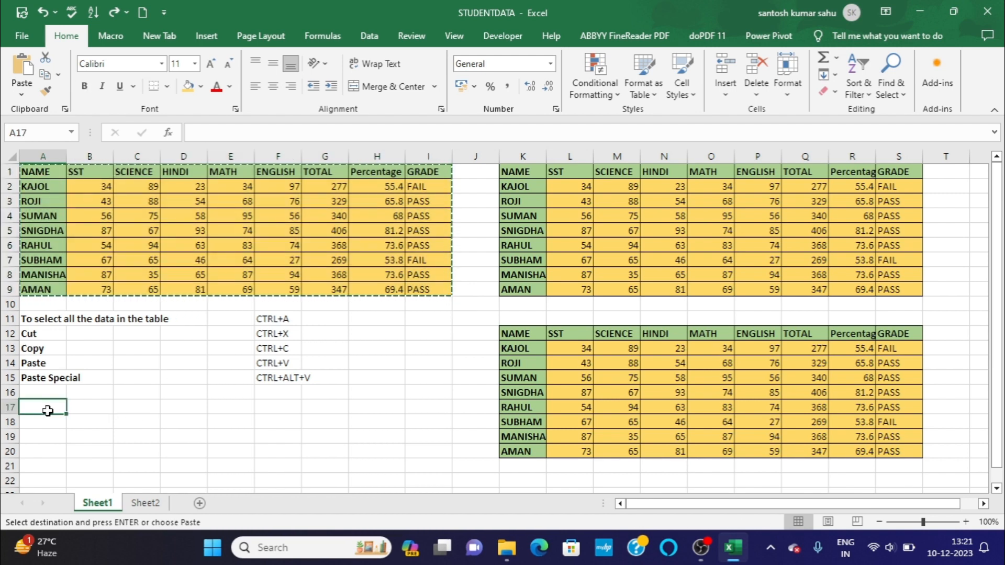
key("ctrl+alt+v")
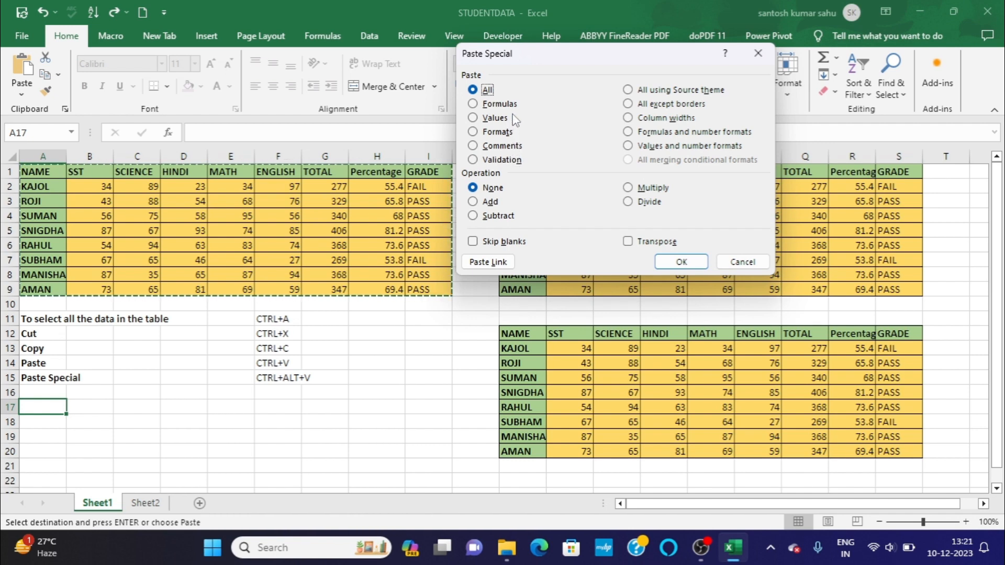
left_click(477, 134)
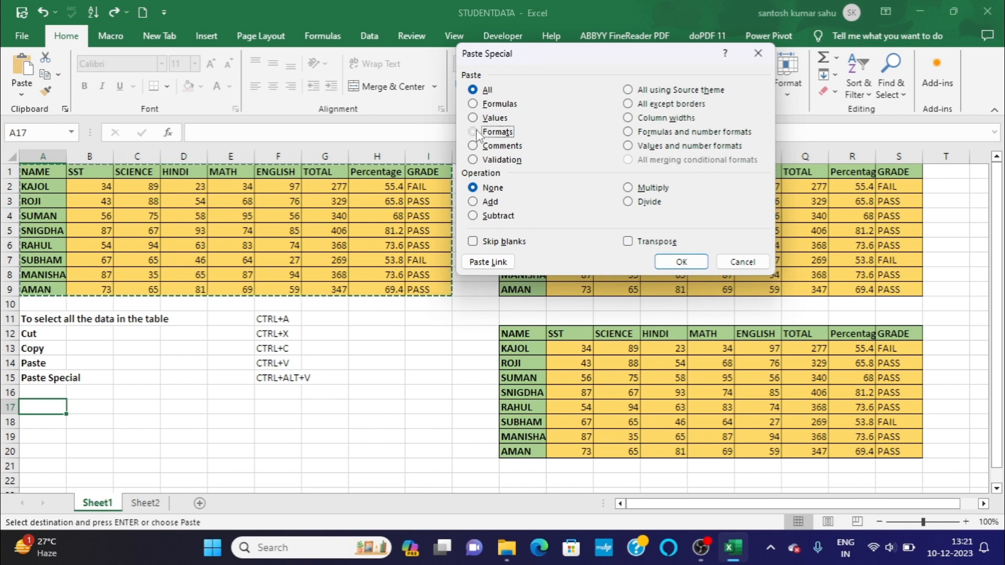
left_click(688, 260)
scroll(458, 358, "down", 2)
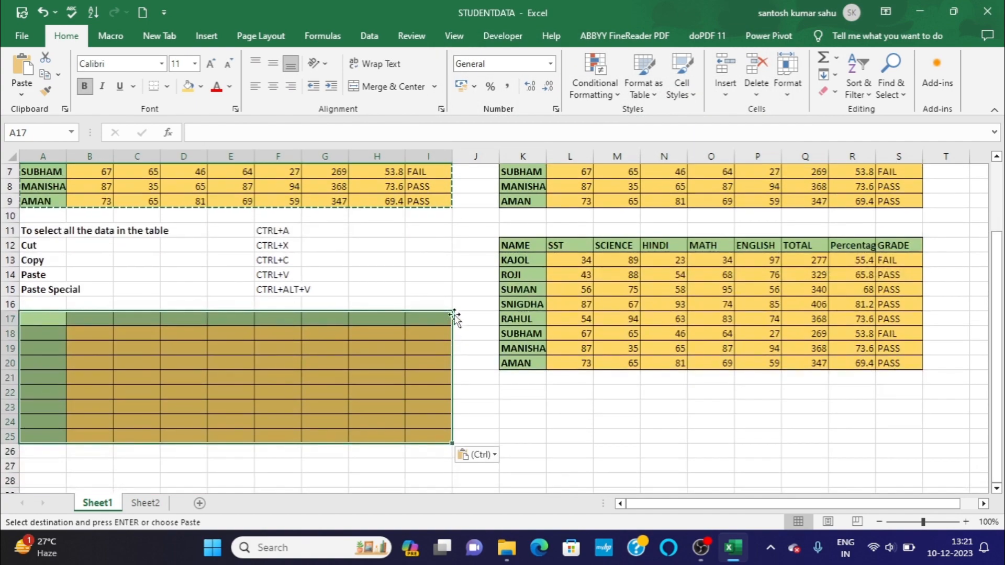
left_click(384, 284)
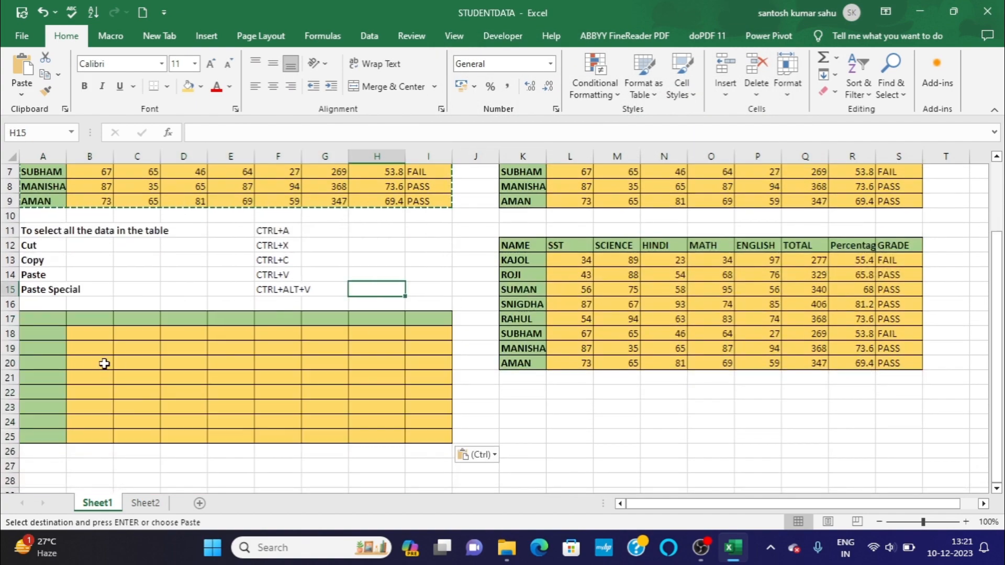
scroll(341, 268, "up", 2)
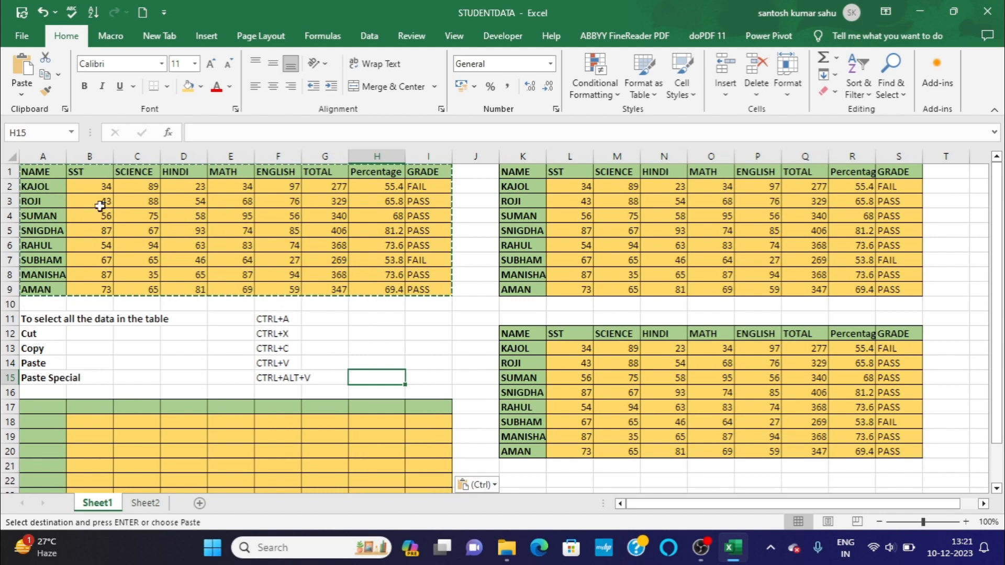
scroll(366, 308, "down", 2)
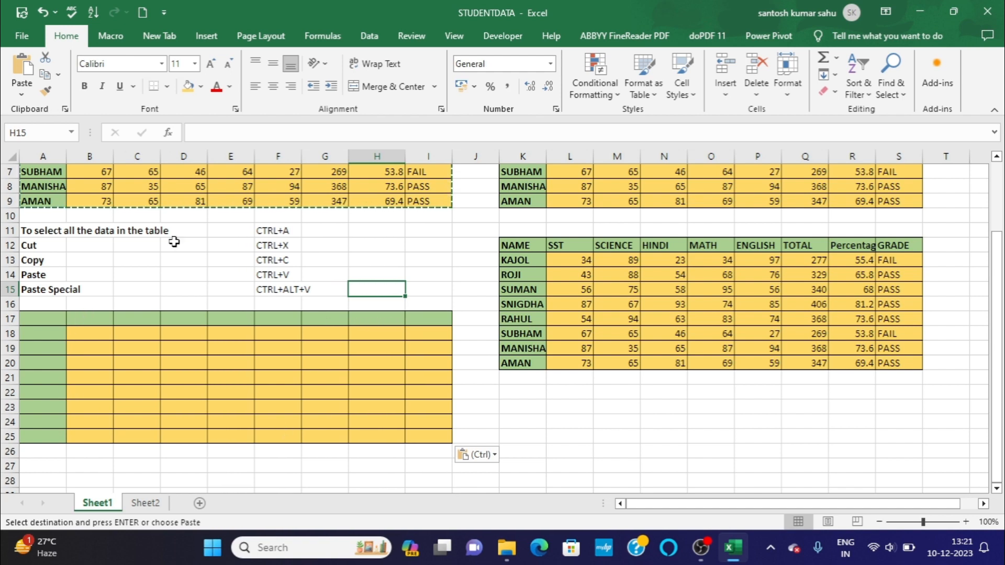
Undo the formats-only paste at A17 and clear the copy marquee around table A1:I9.
scroll(174, 241, "up", 2)
left_click(41, 11)
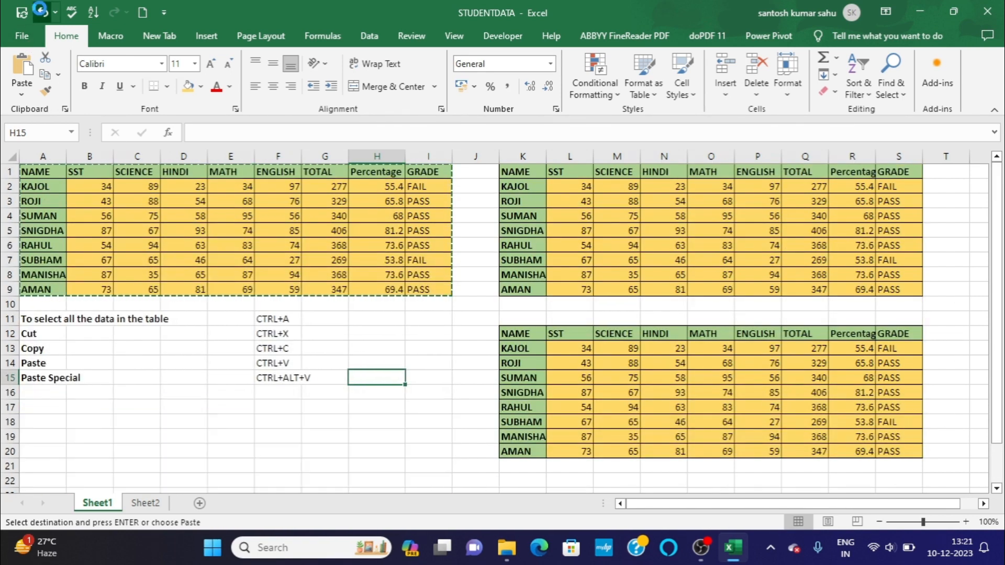
left_click(366, 368)
left_click(203, 408)
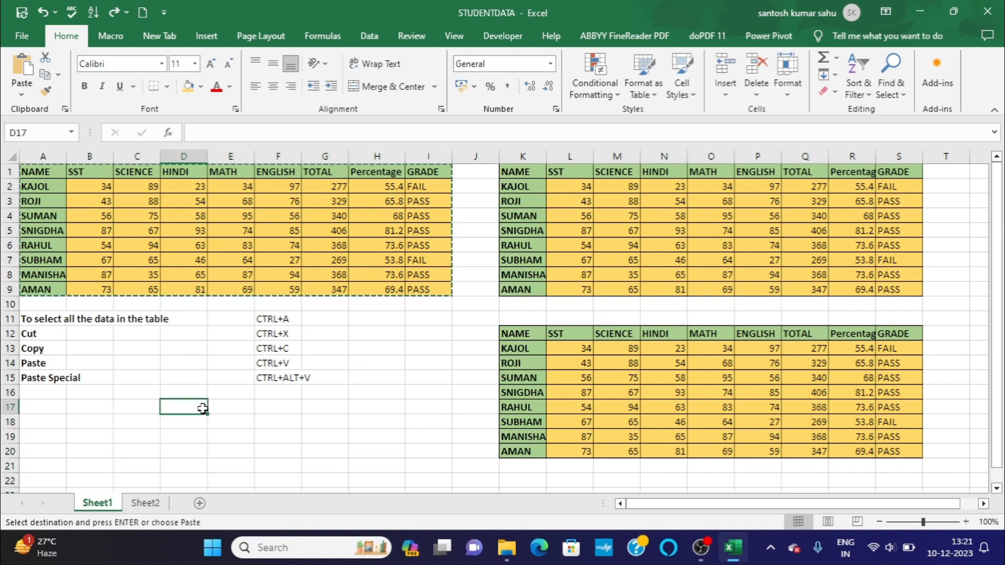
key("Escape")
Insert a comment without text on the NAME header in cell A1.
left_click(40, 174)
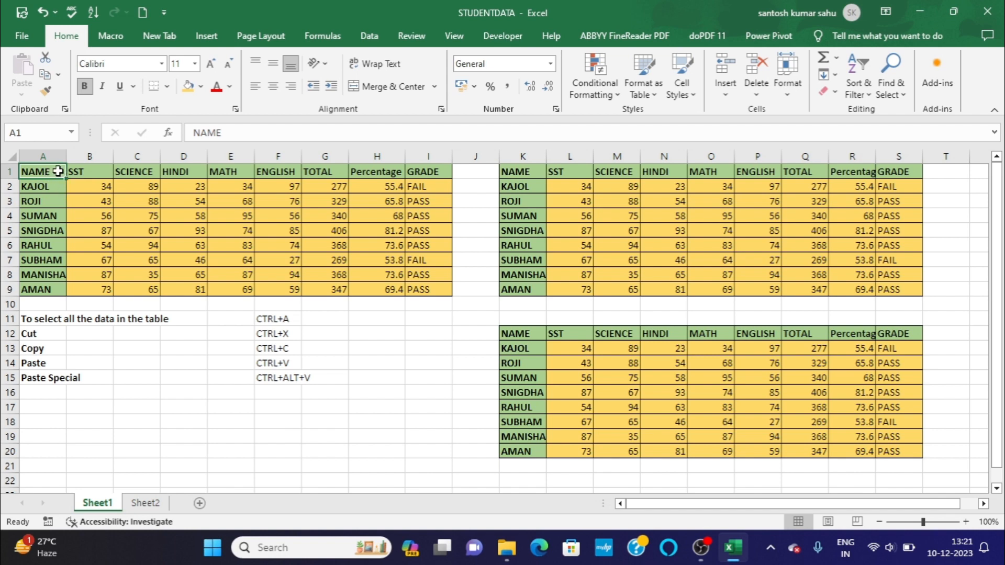
right_click(58, 171)
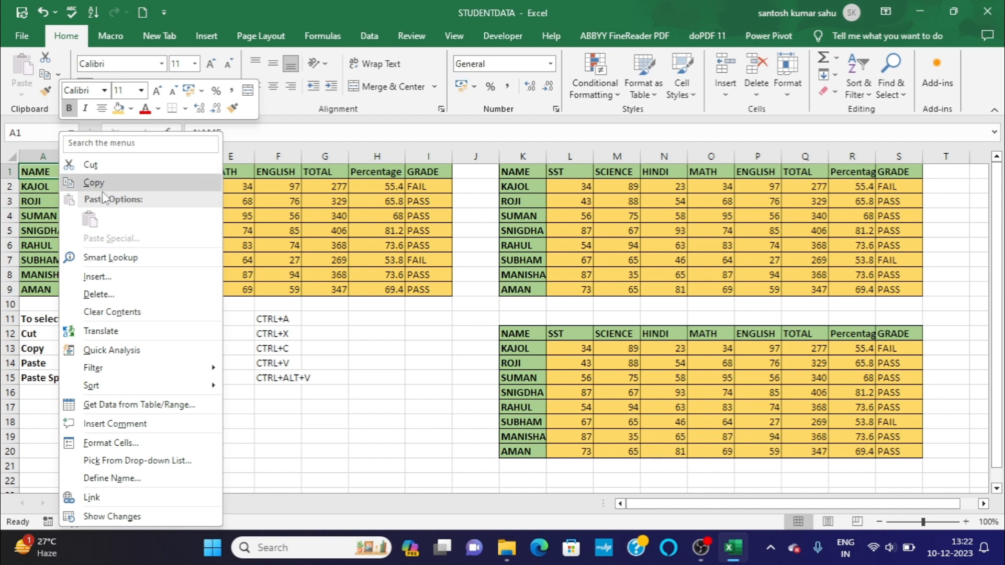
left_click(130, 426)
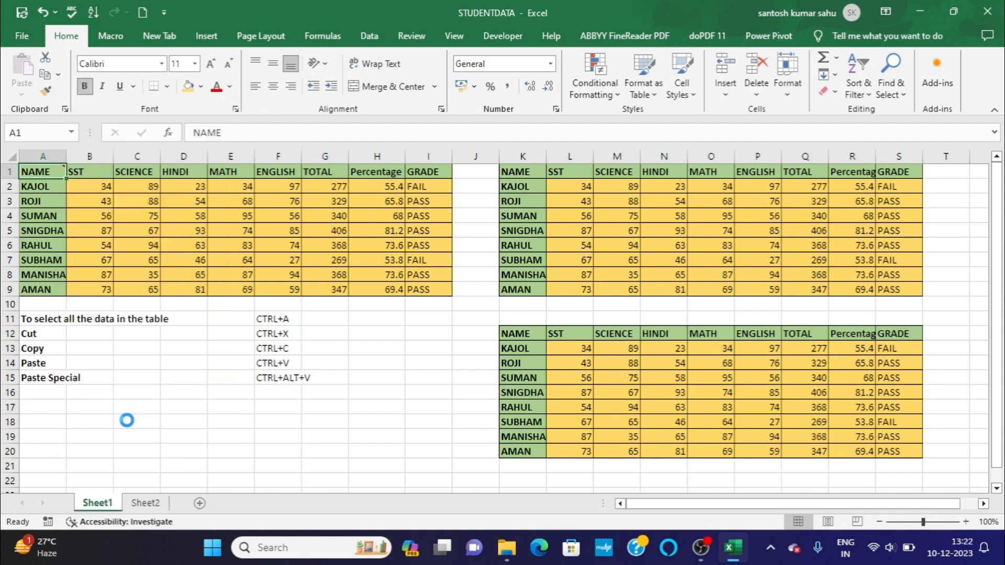
left_click(128, 407)
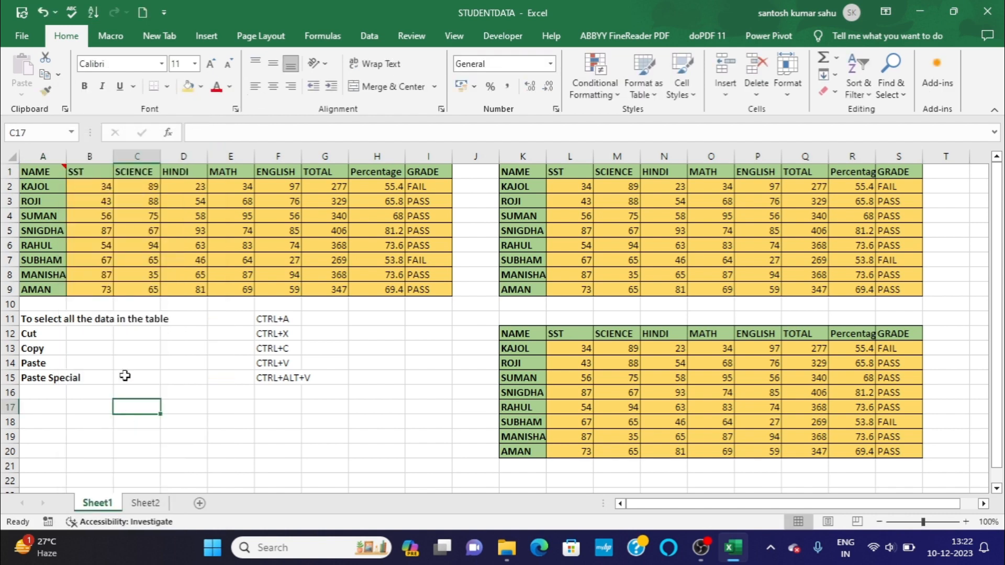
Paste only the comments of table A1:I9 at cell A18 with Paste Special and view the pasted comment.
left_click(53, 173)
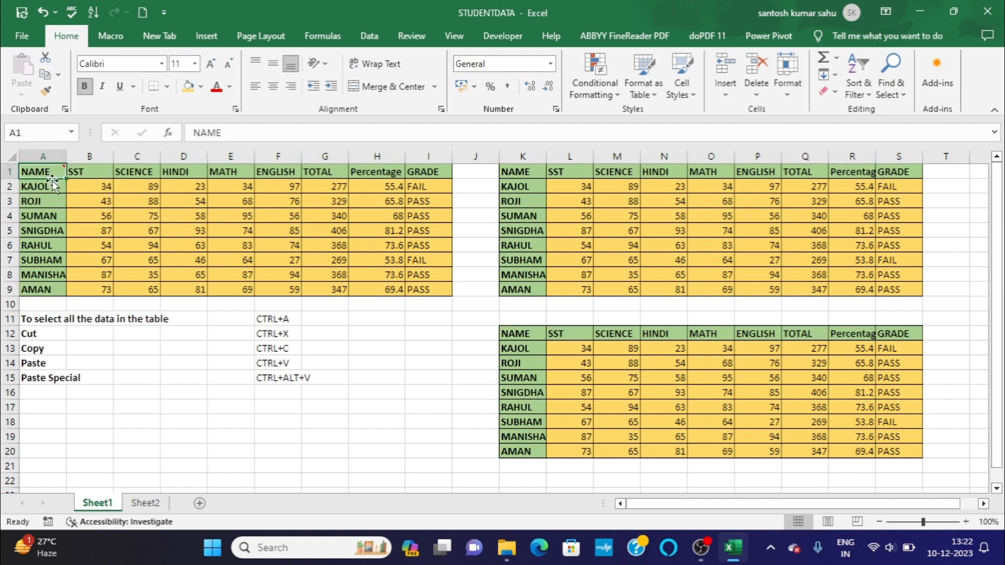
key("ctrl+a")
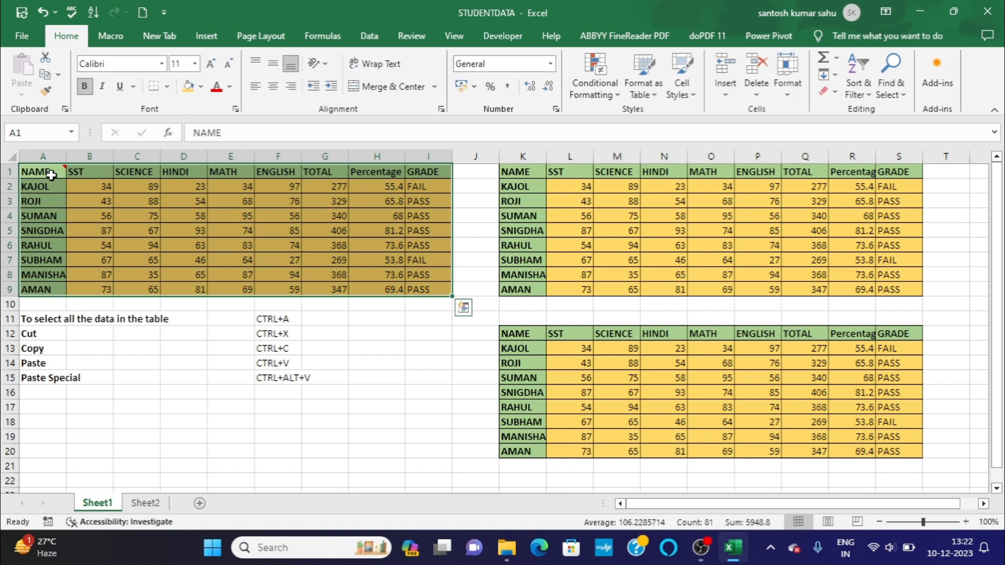
key("ctrl+c")
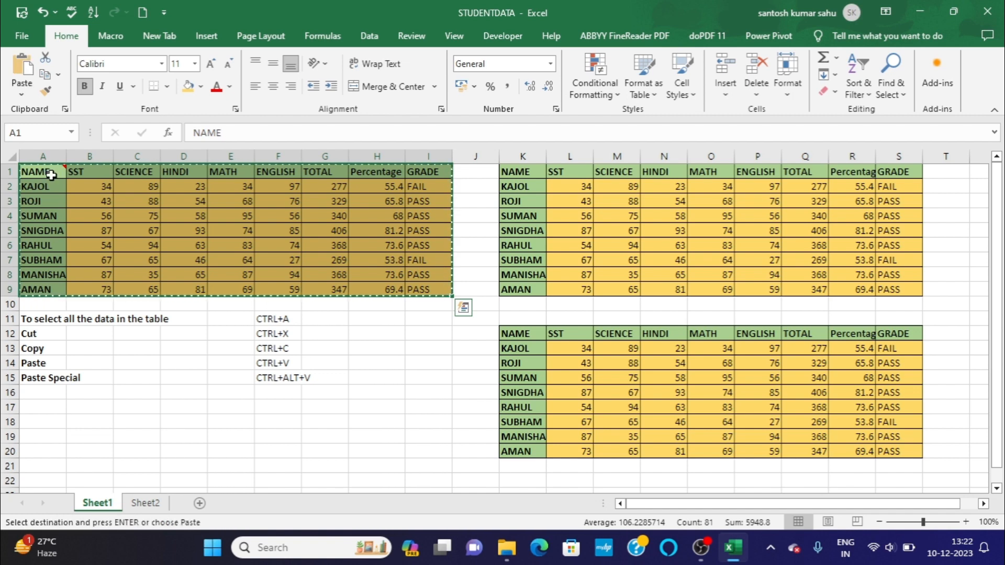
left_click(41, 422)
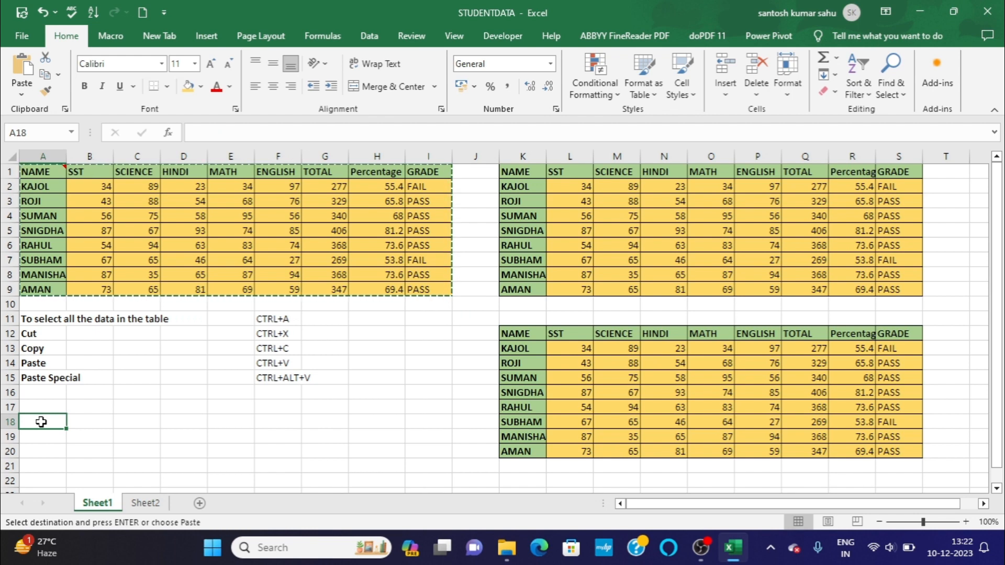
key("ctrl+alt+v")
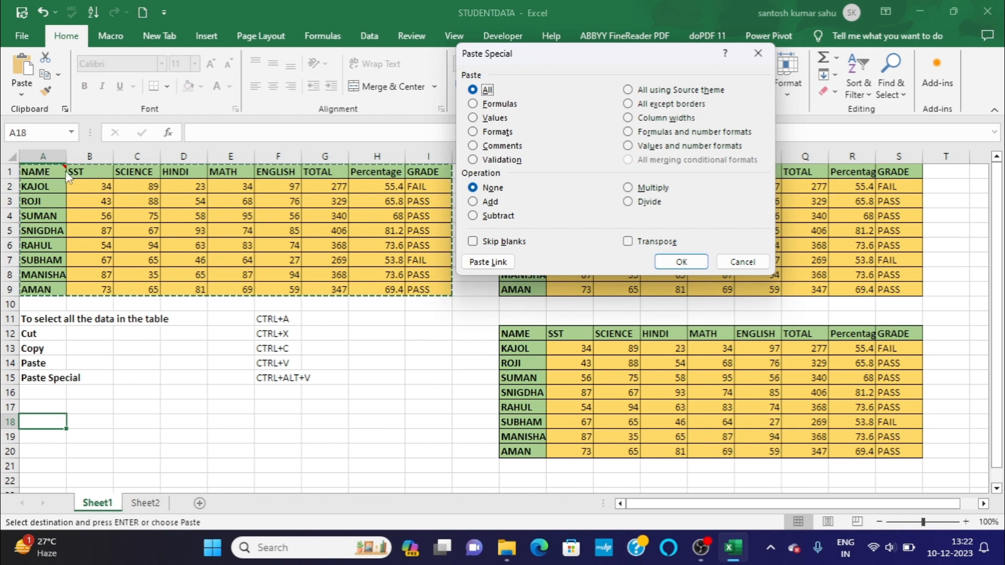
left_click(493, 147)
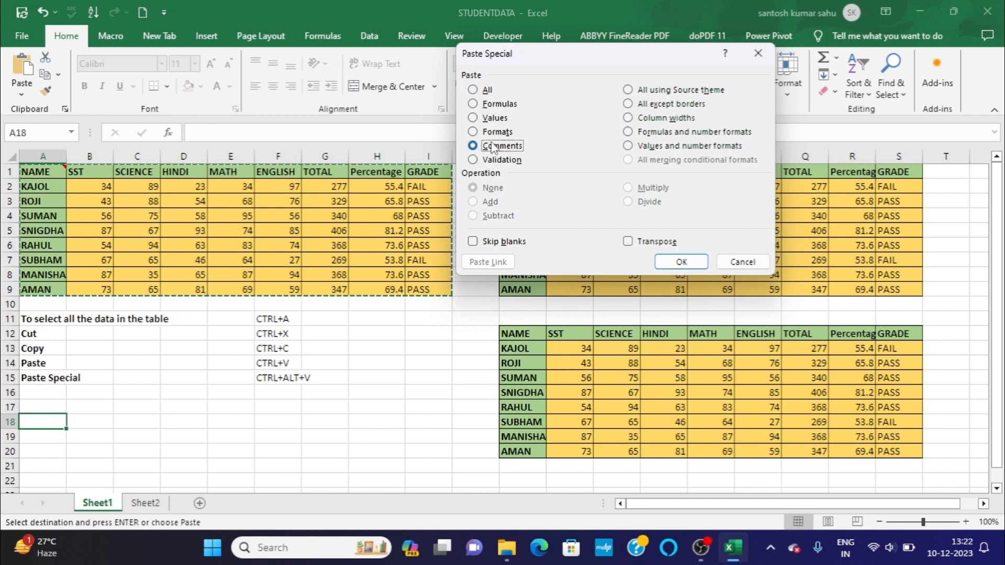
left_click(679, 262)
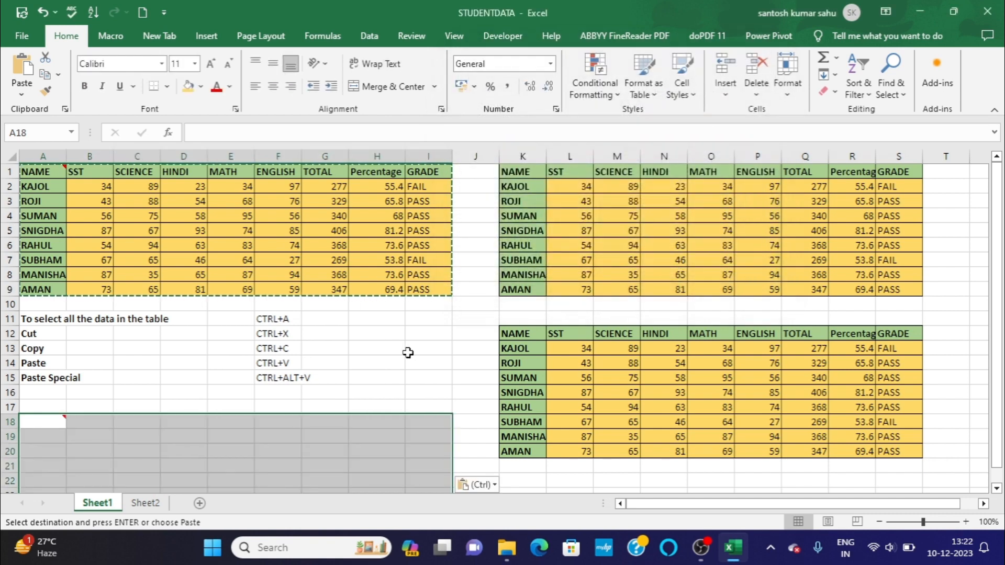
scroll(409, 354, "down", 1)
mouse_move(47, 377)
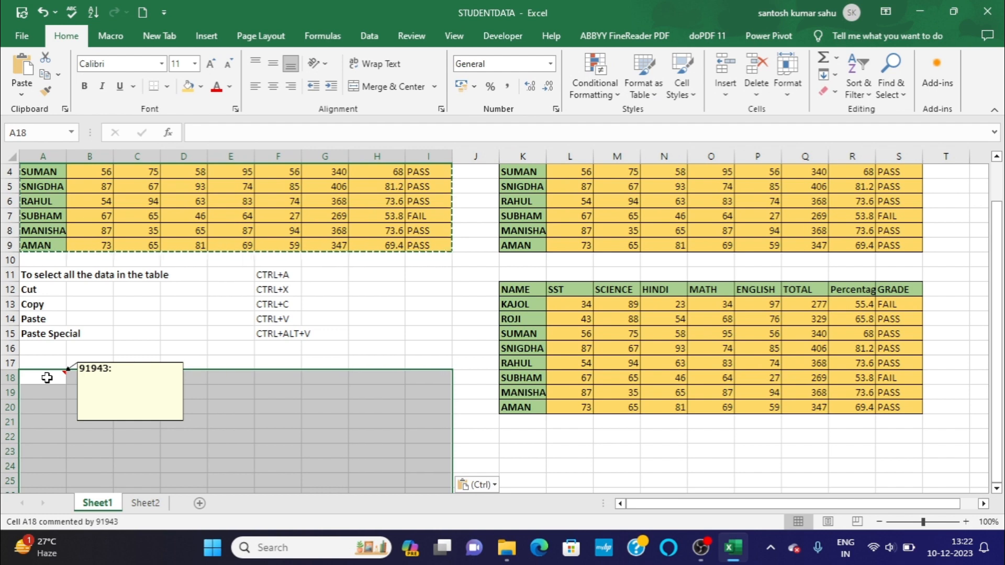
Undo the comments-only paste at A18 and the comment on cell A1, and clear the table's copy marquee.
left_click(45, 14)
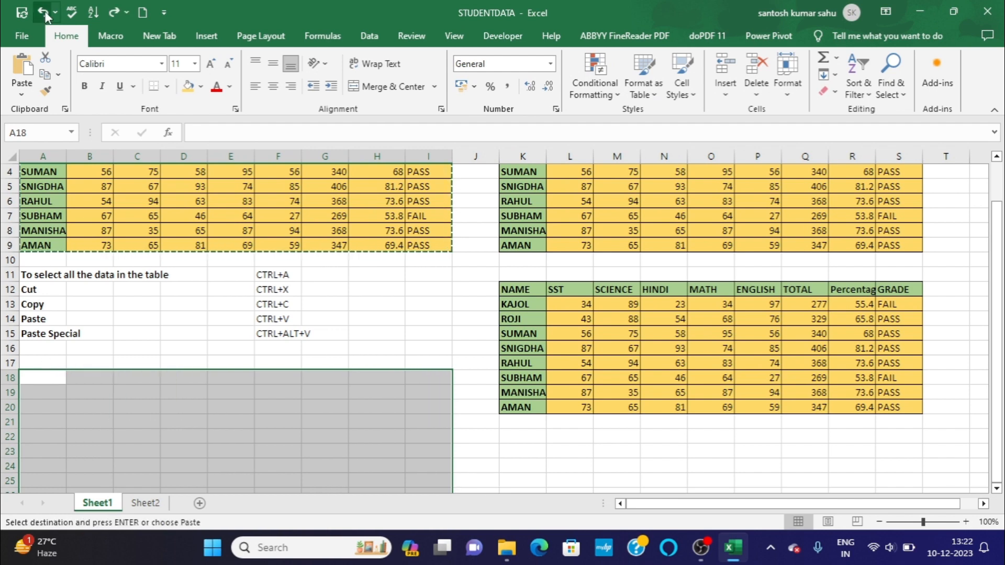
left_click(218, 338)
scroll(269, 410, "up", 1)
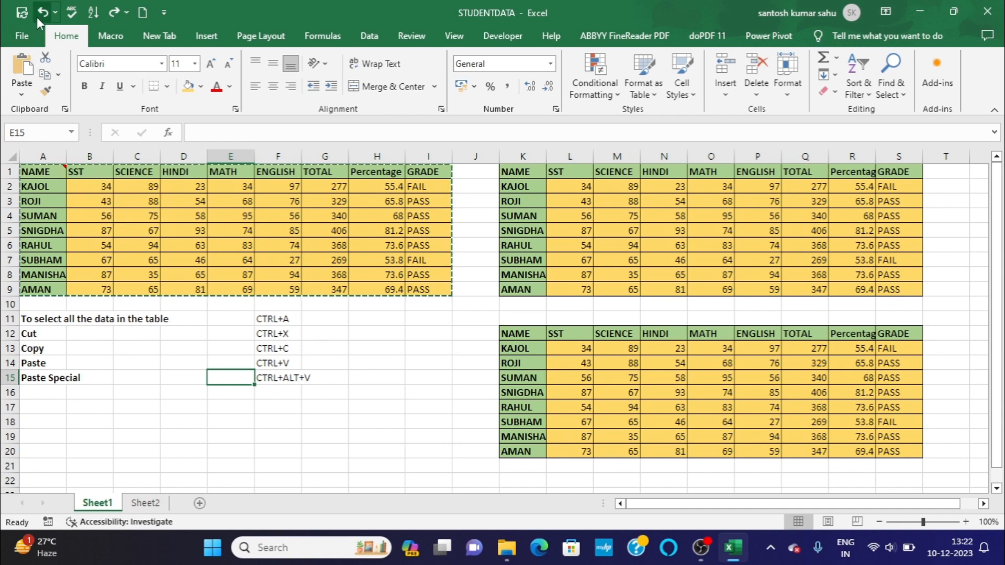
key("ctrl+Home")
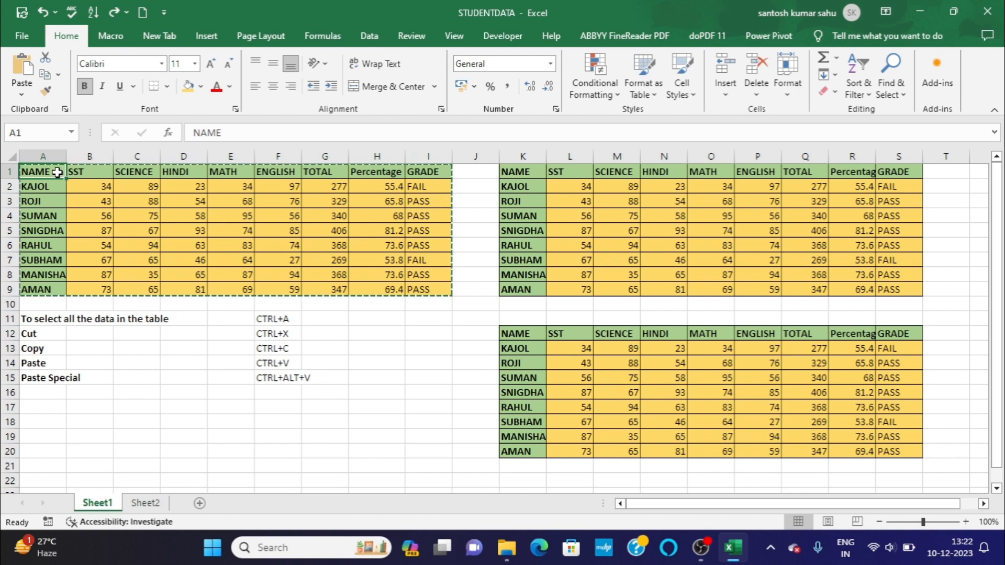
key("ctrl+a")
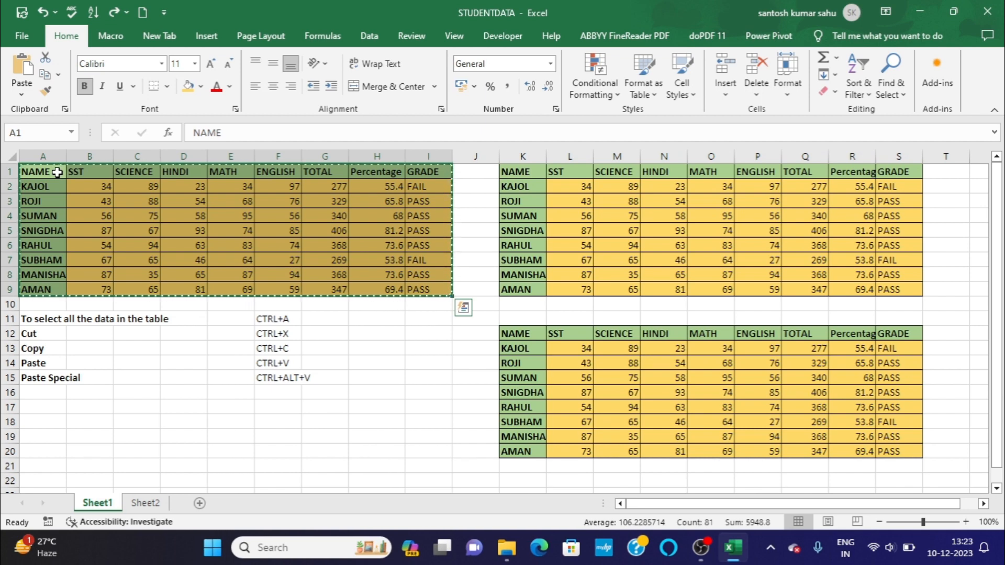
left_click(142, 206)
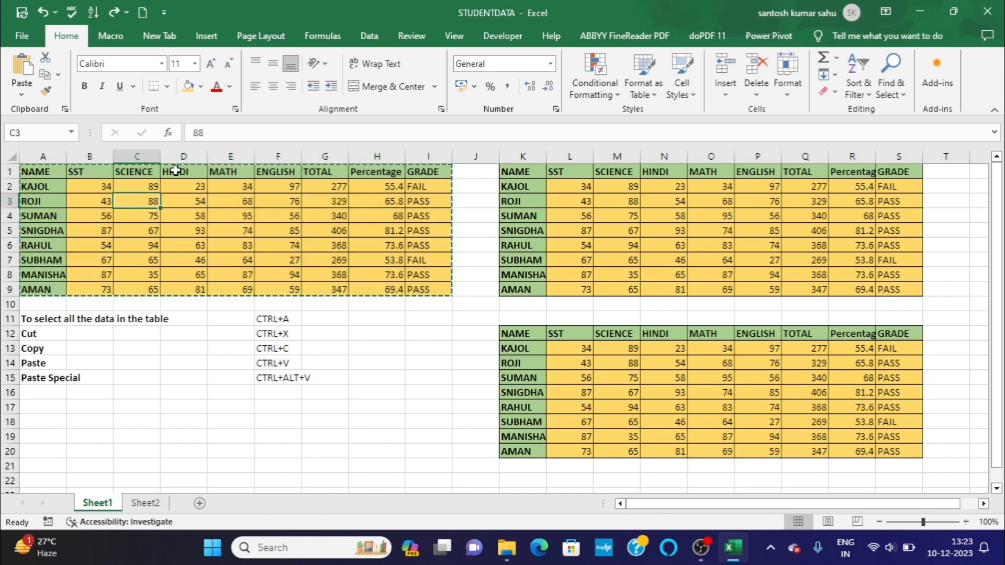
left_click(178, 171)
double_click(198, 466)
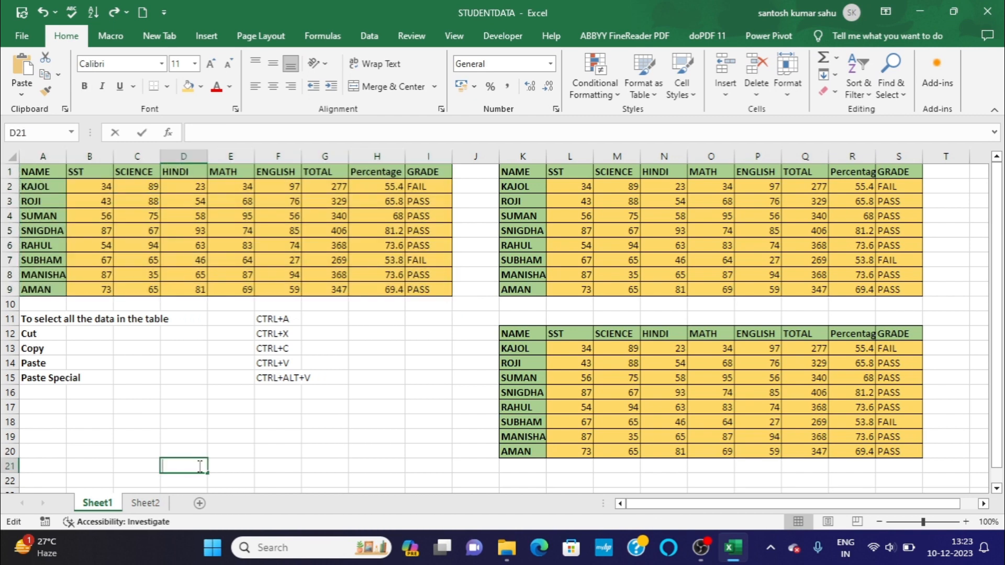
Add a List data validation with source A2:A9 to the HINDI header in cell D1 and check its dropdown.
left_click(188, 171)
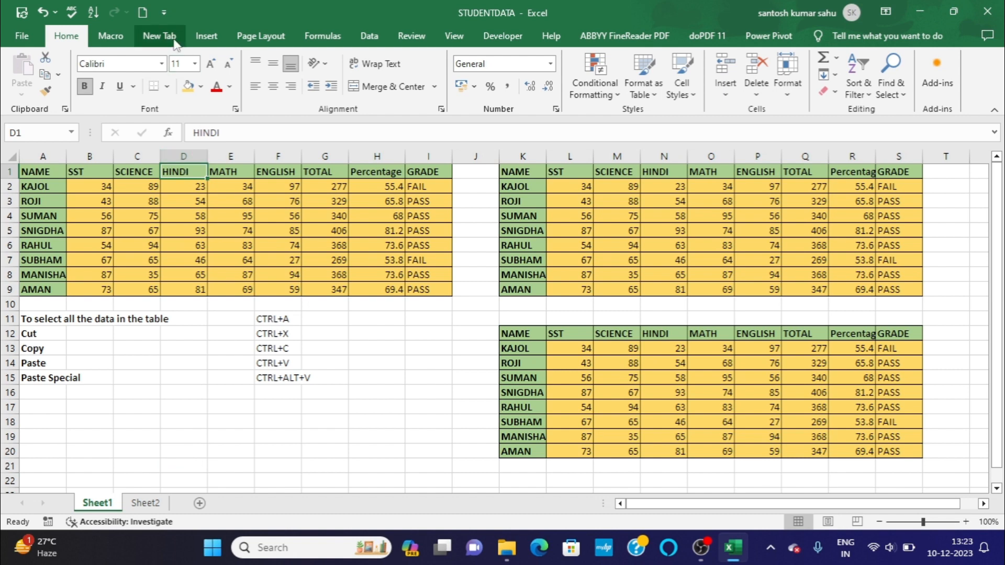
left_click(357, 32)
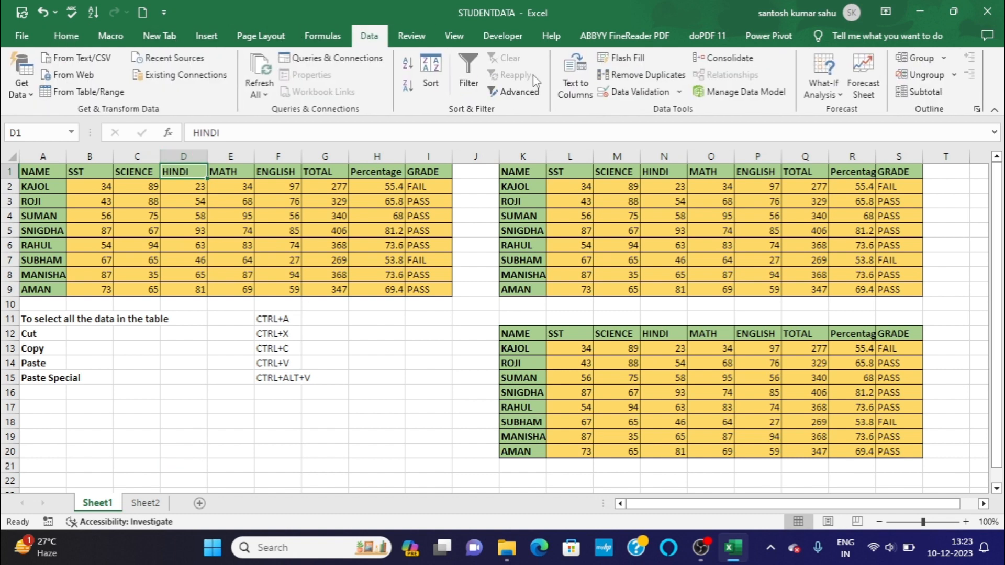
left_click(683, 85)
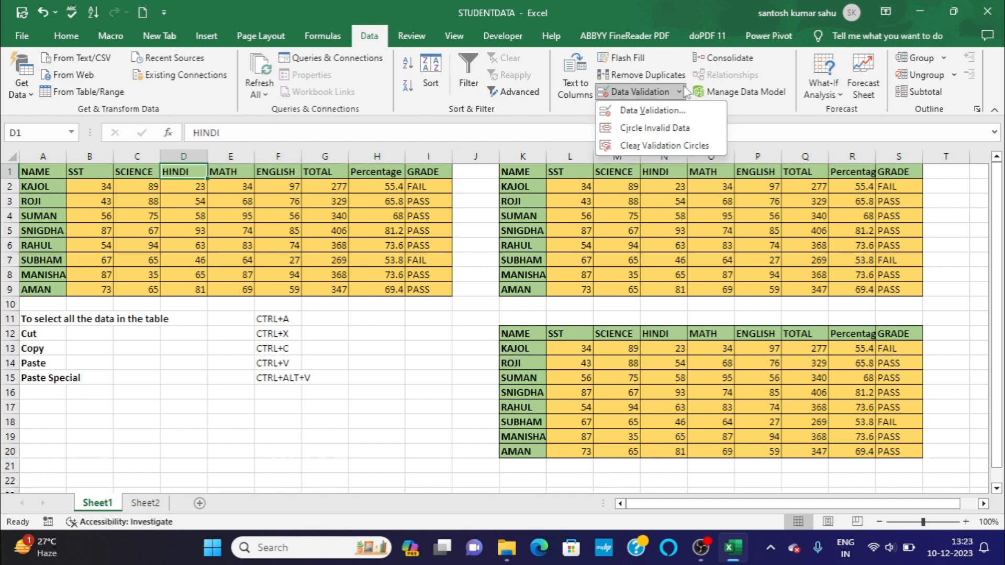
left_click(637, 112)
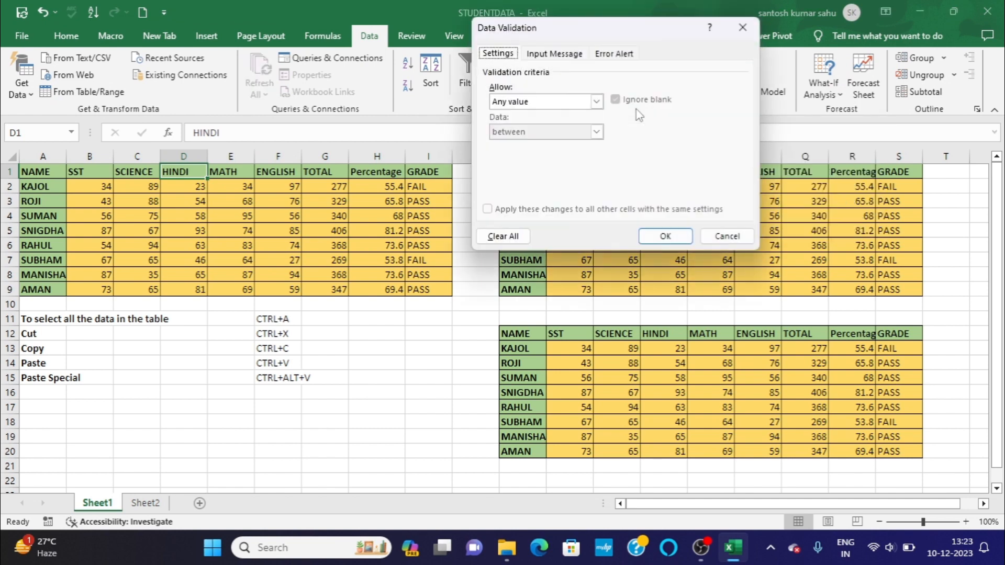
left_click(595, 101)
left_click(515, 142)
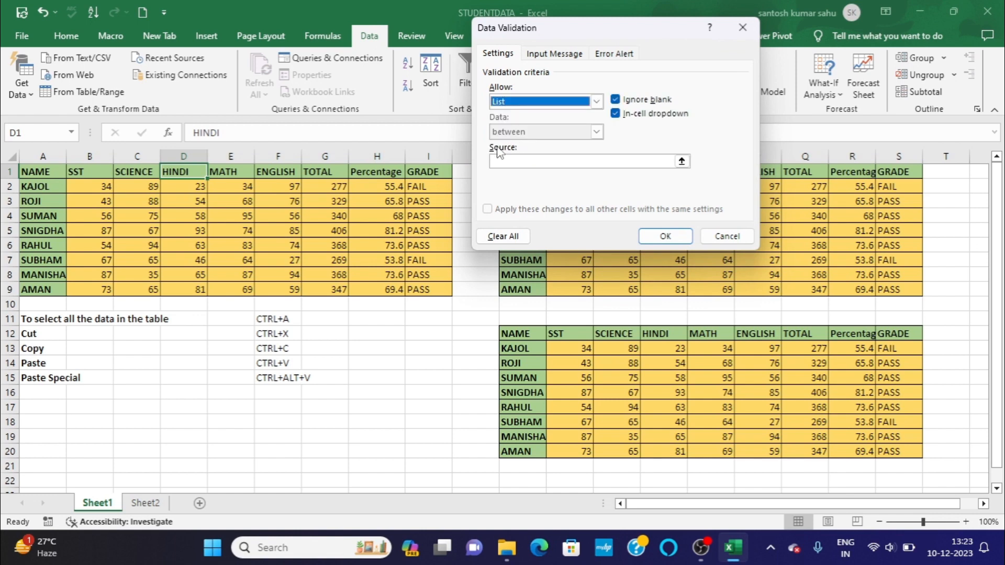
left_click(505, 161)
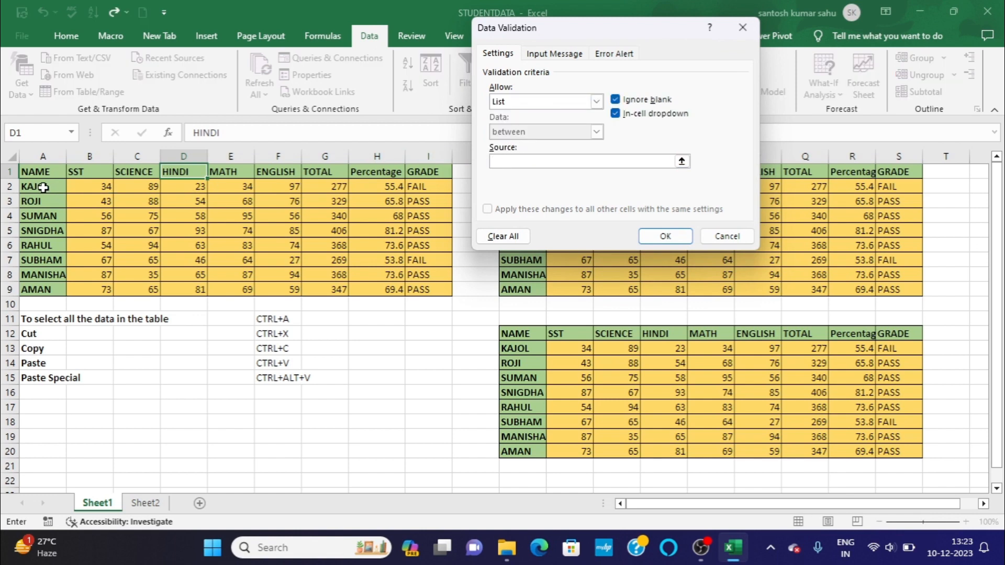
left_click_drag(44, 188, 50, 282)
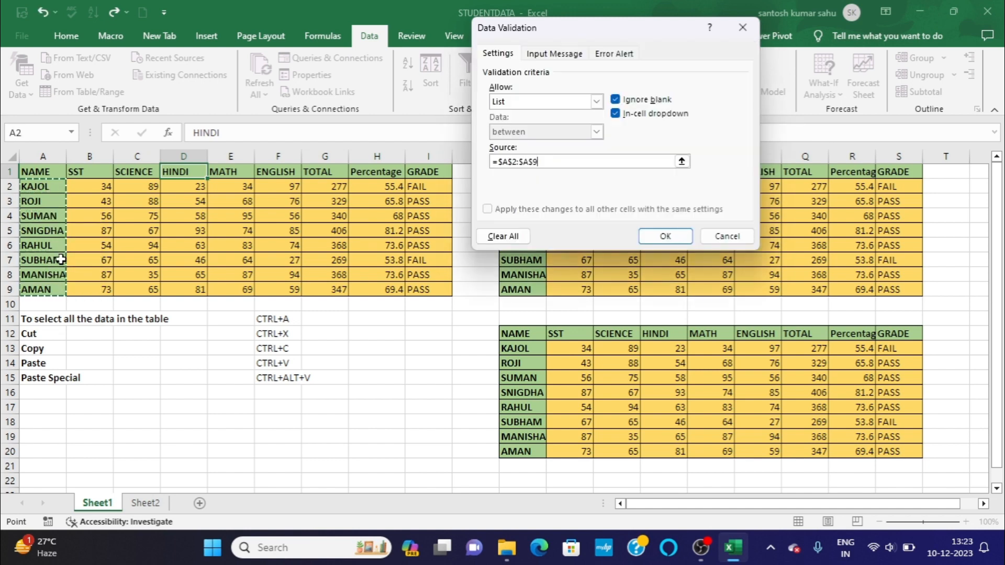
left_click(663, 236)
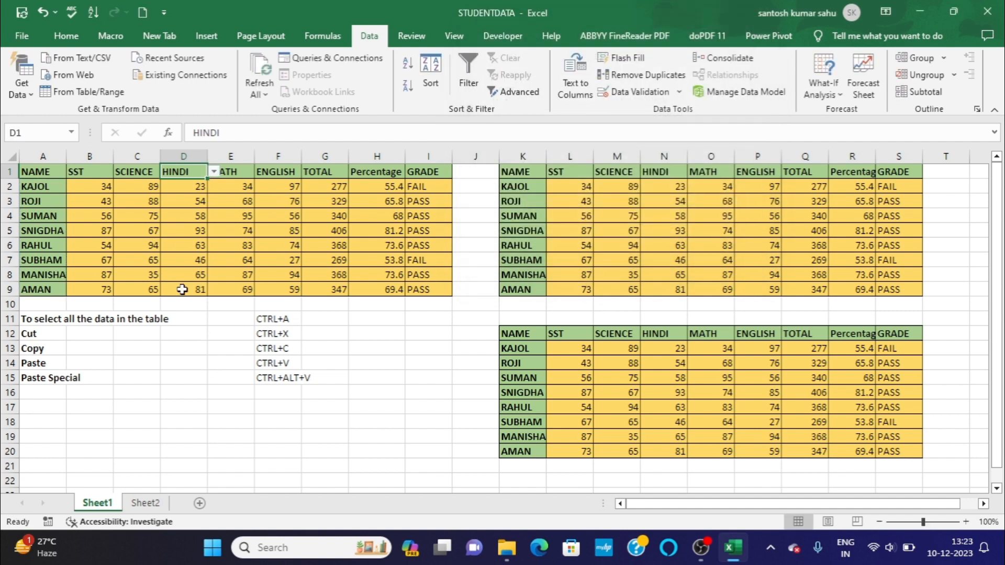
left_click(214, 172)
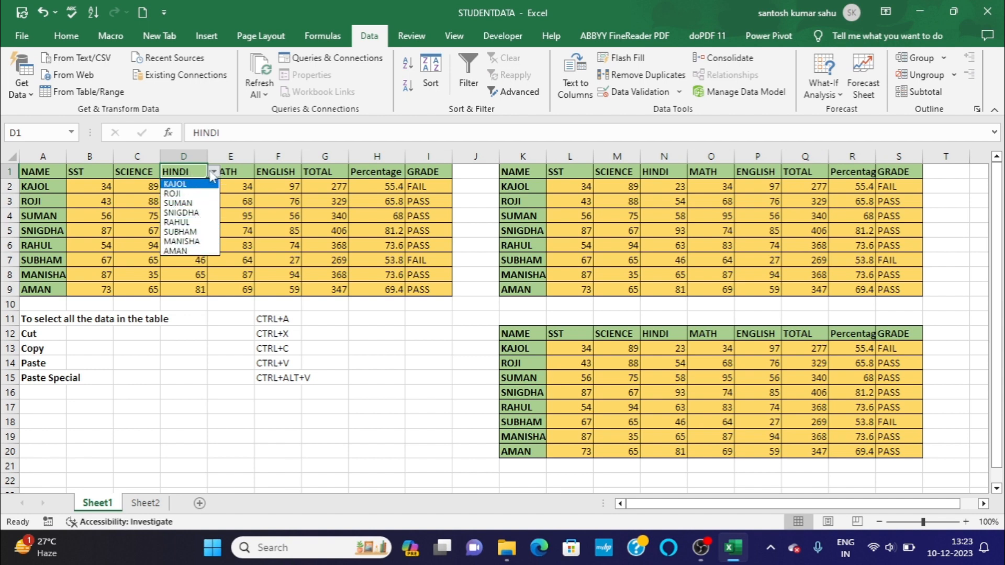
left_click(213, 175)
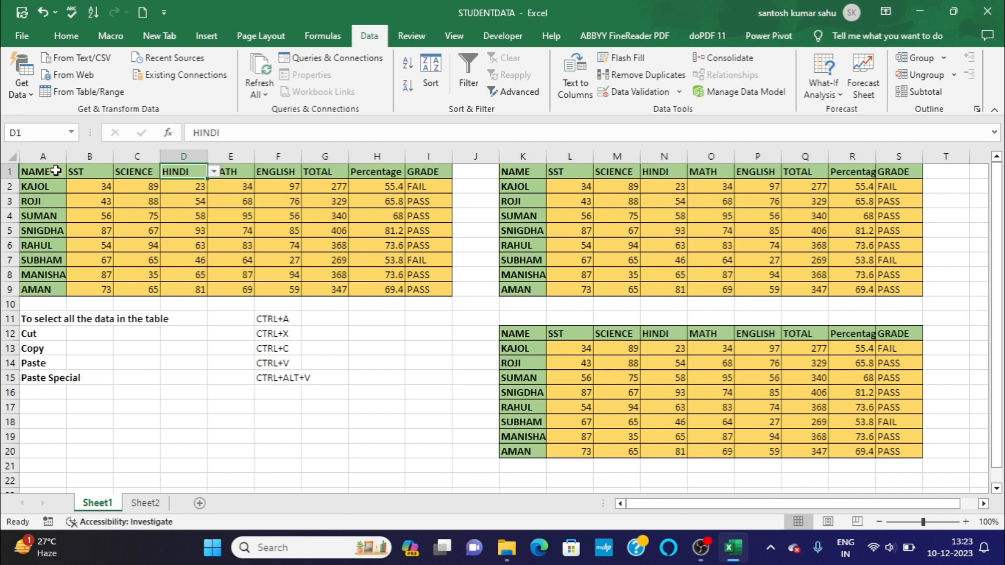
Copy table A1:I9 and paste only its validation at cell A17 with Paste Special.
left_click(56, 170)
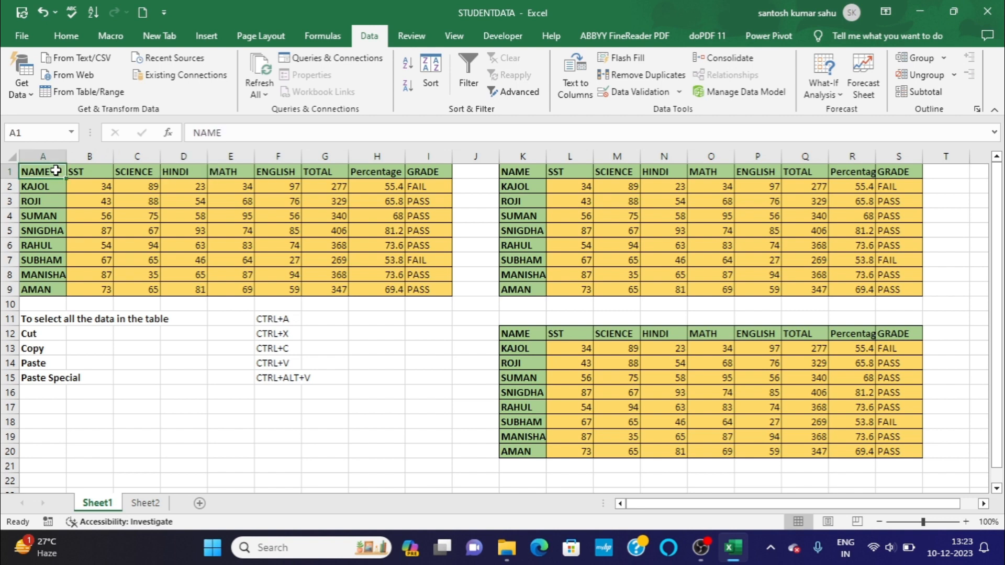
key("ctrl+a")
key("ctrl+c")
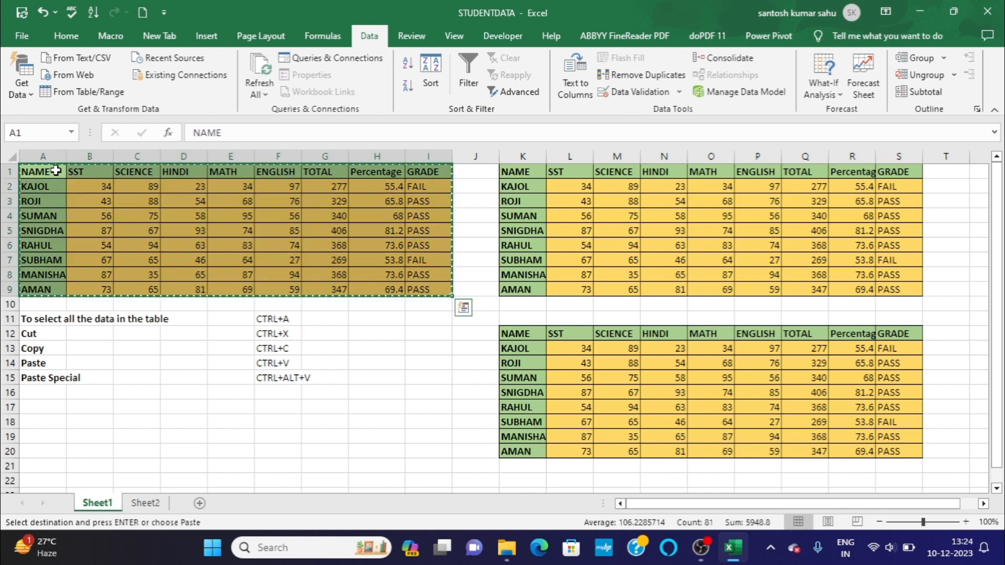
left_click(42, 404)
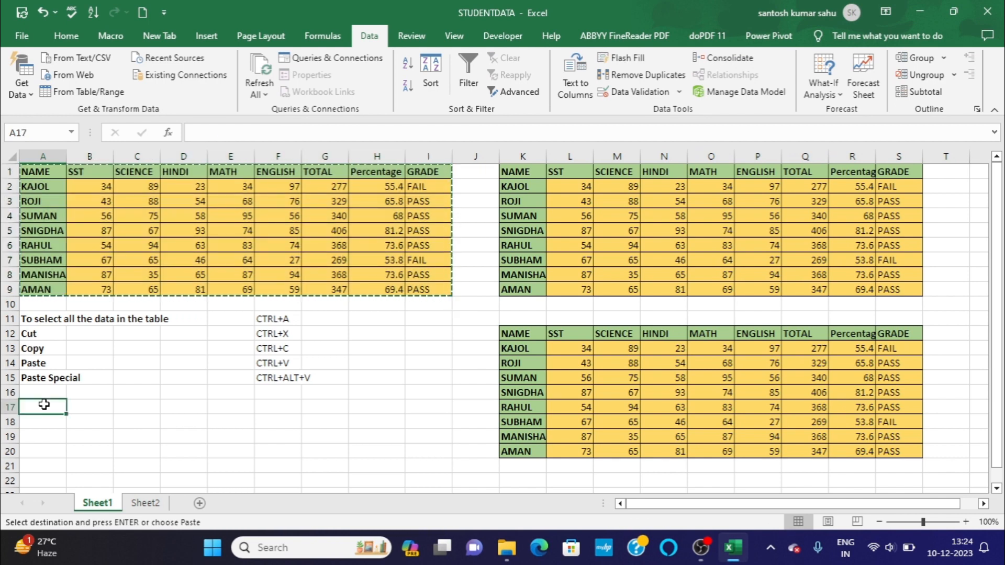
key("ctrl+alt+v")
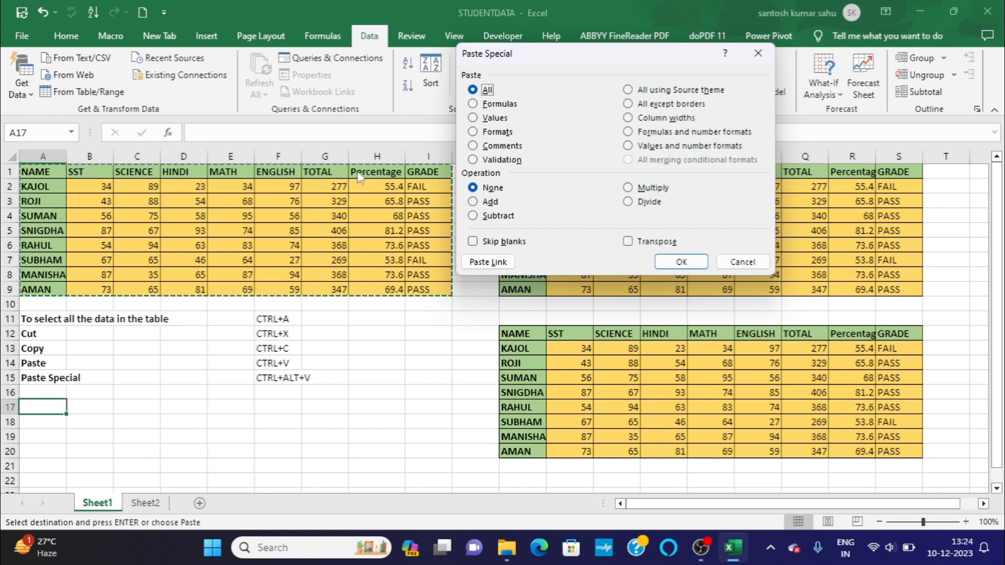
left_click(474, 161)
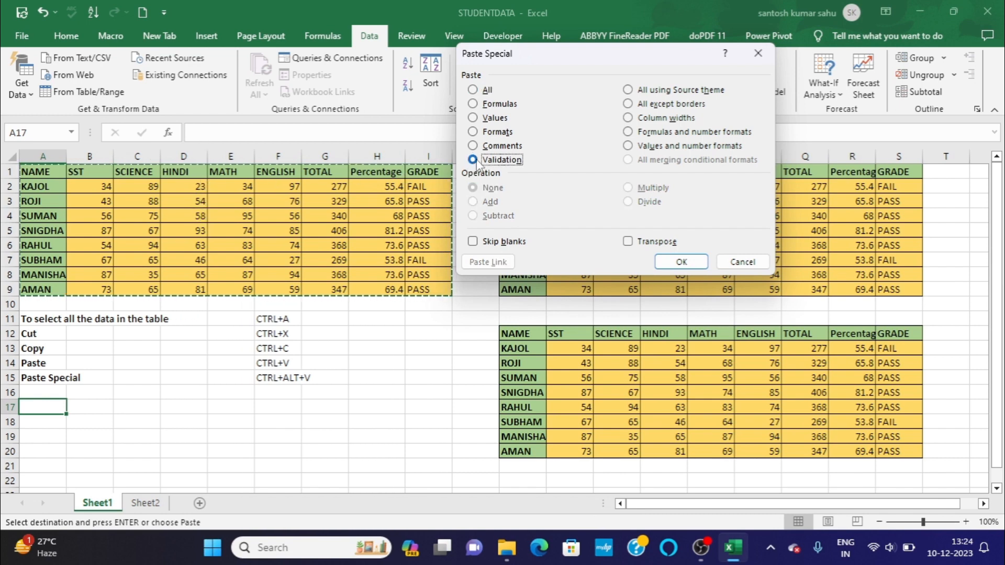
left_click(686, 263)
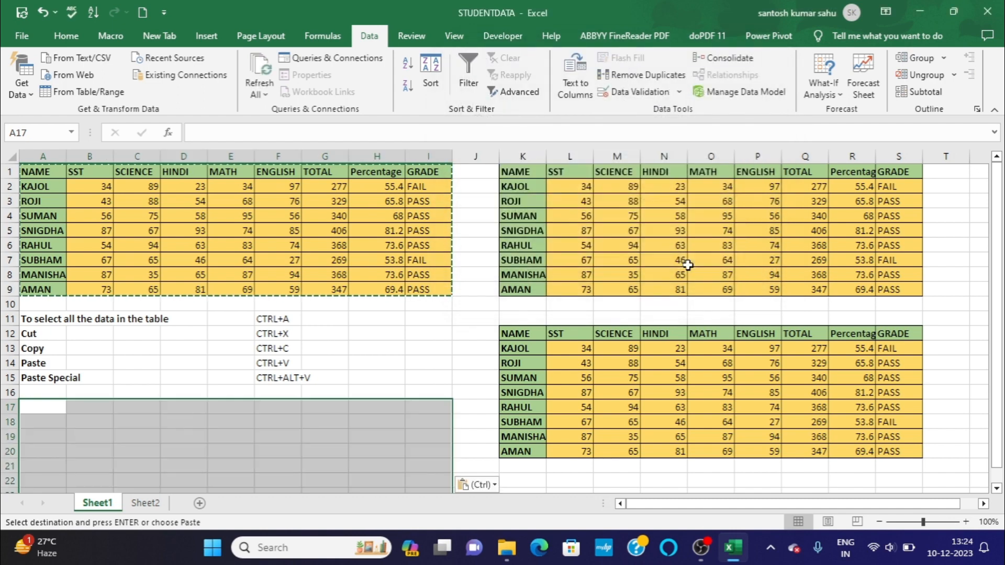
Check cells in the pasted range below the shortcut list for the validation dropdown and clear the copy marquee.
left_click(199, 420)
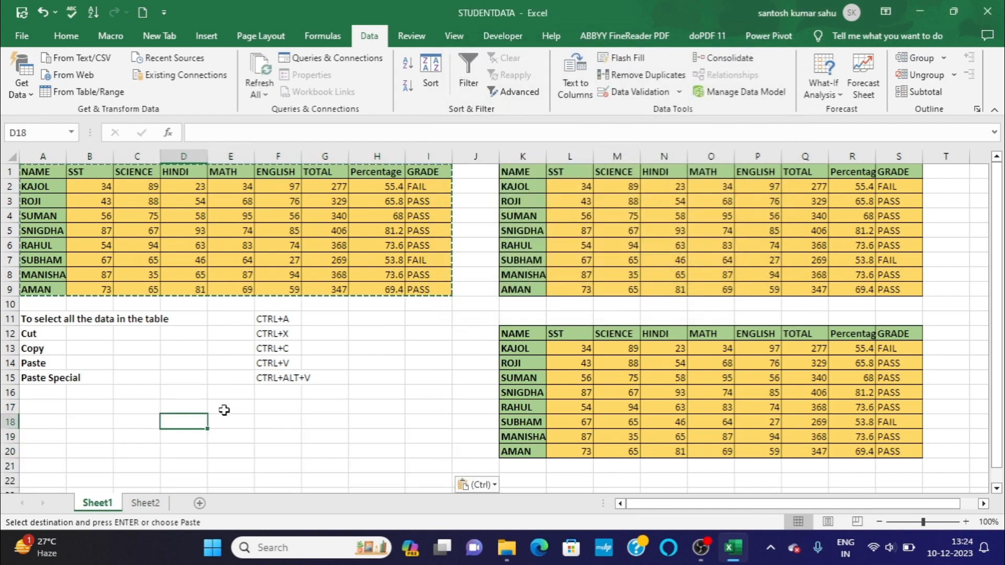
left_click(224, 408)
left_click(278, 407)
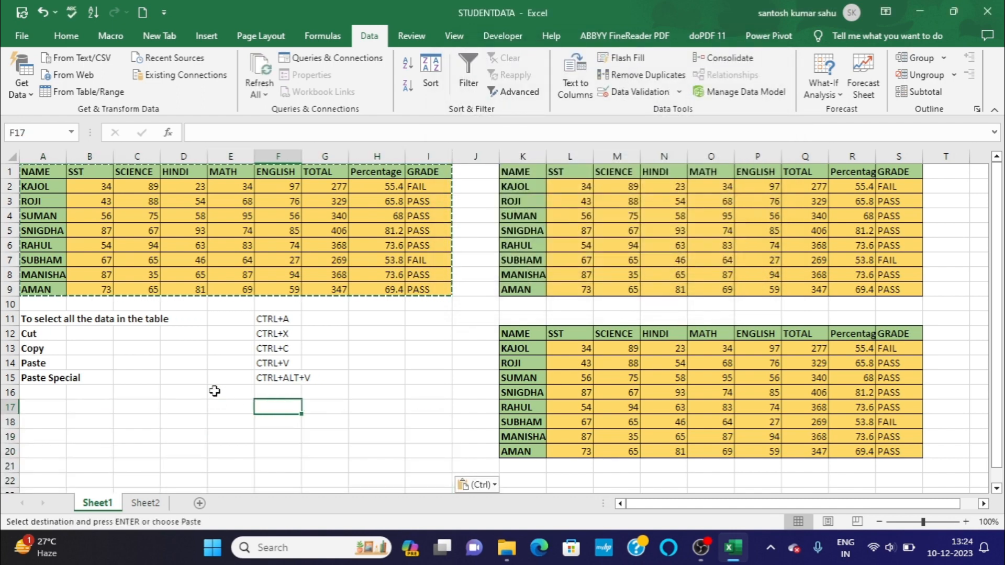
left_click(132, 402)
left_click(50, 173)
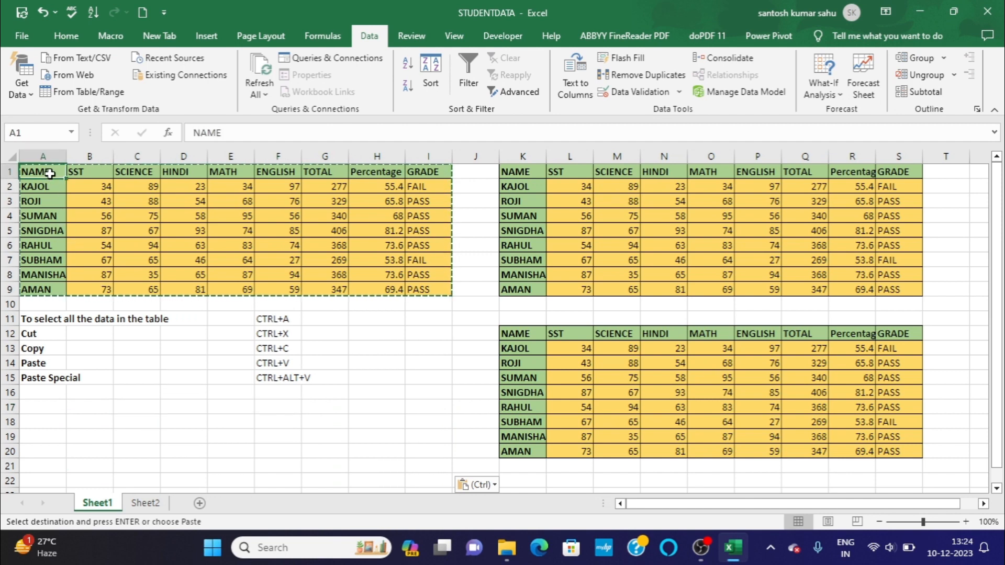
left_click(191, 421)
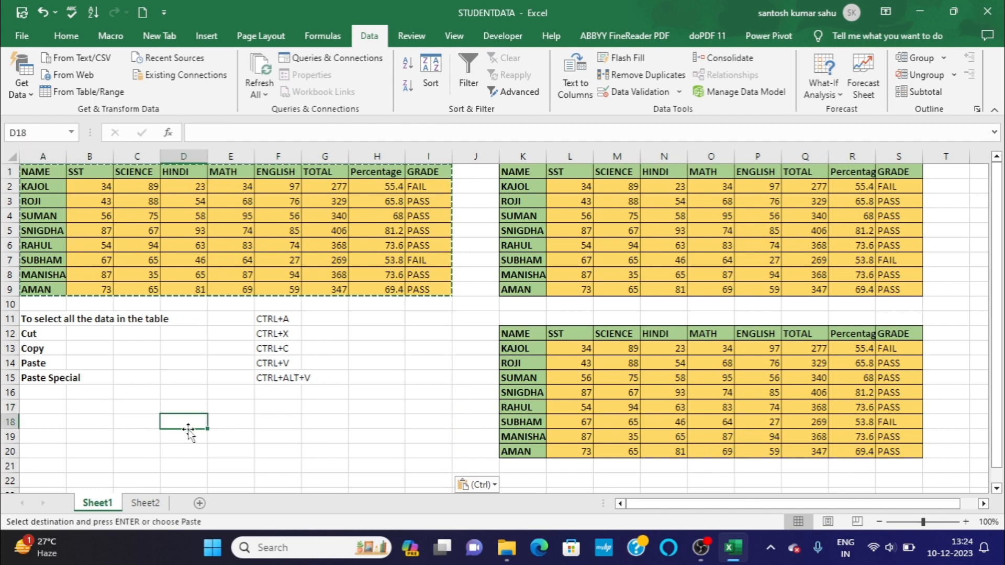
left_click(175, 439)
key("Escape")
left_click(137, 435)
left_click(167, 436)
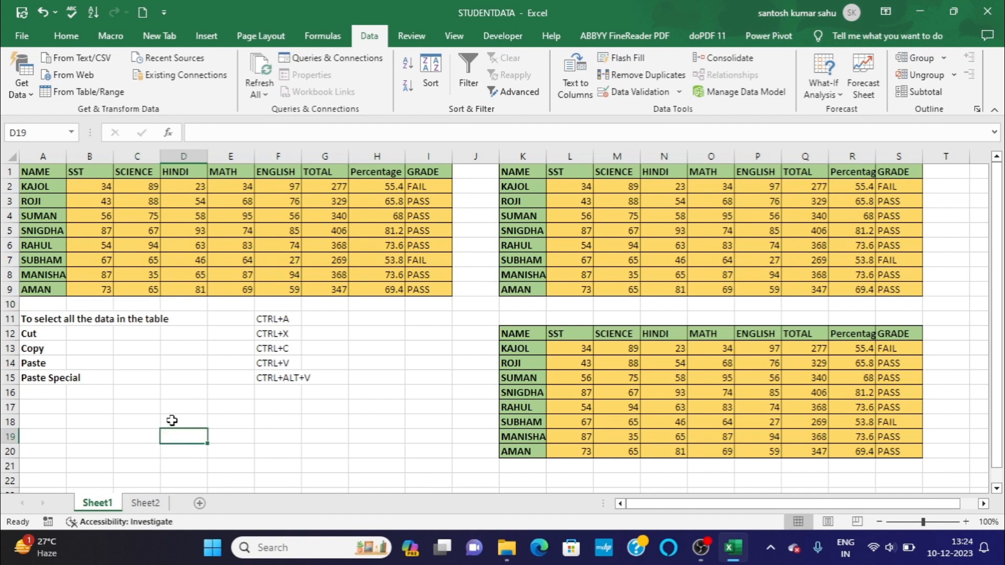
Compare the validation dropdown list of the HINDI header in cell D1 with the pasted one in cell D17.
left_click(198, 171)
left_click(214, 174)
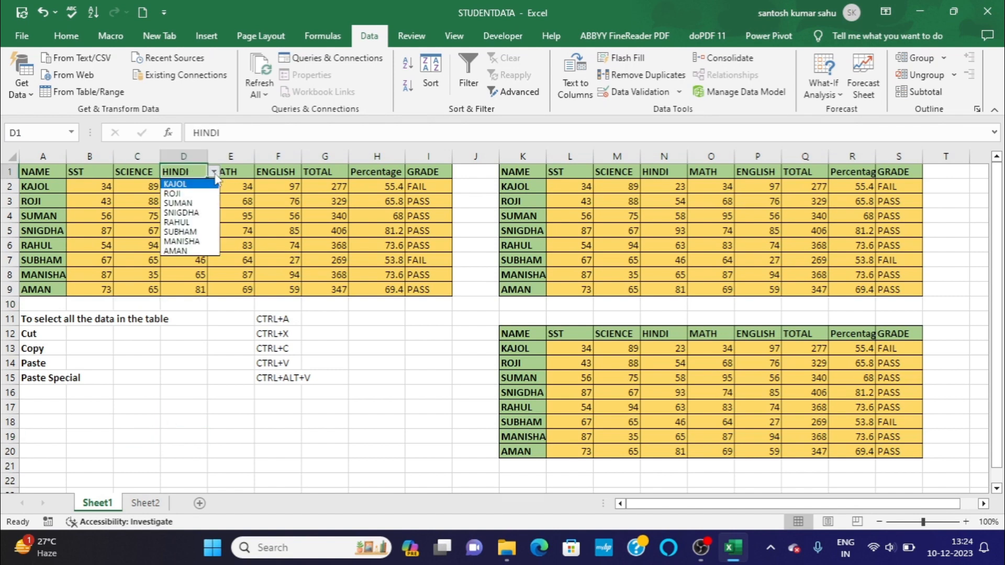
left_click(214, 173)
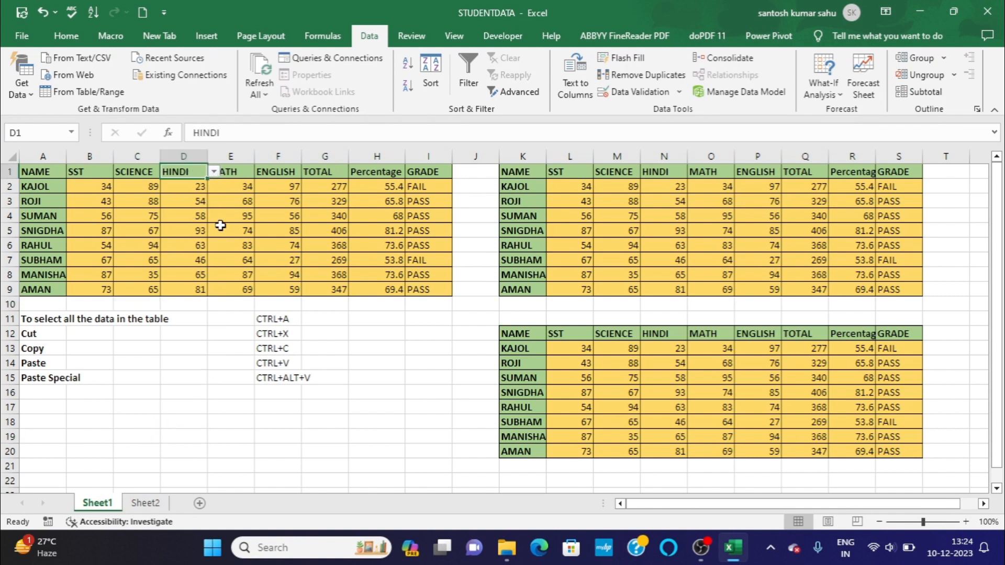
left_click(203, 404)
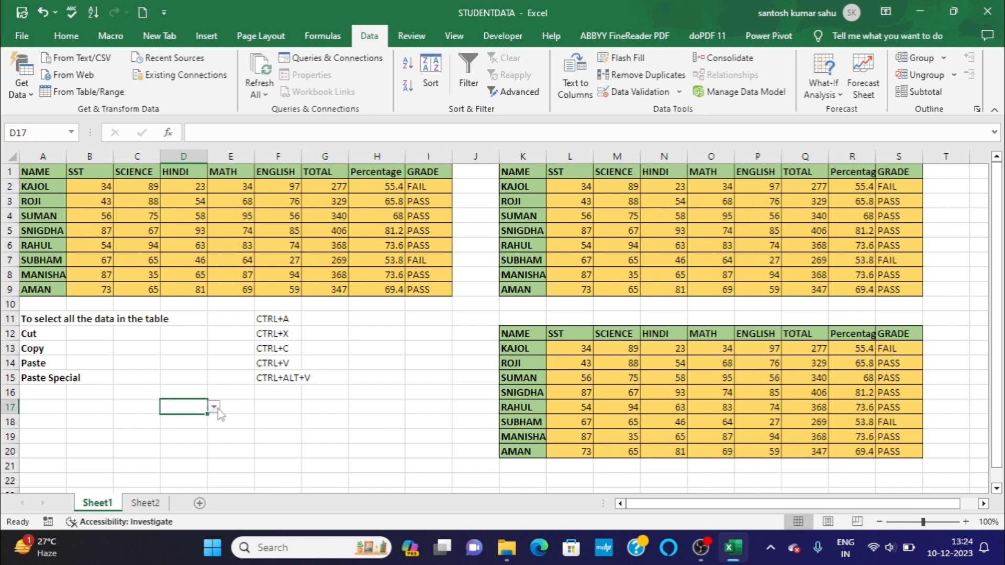
left_click(214, 407)
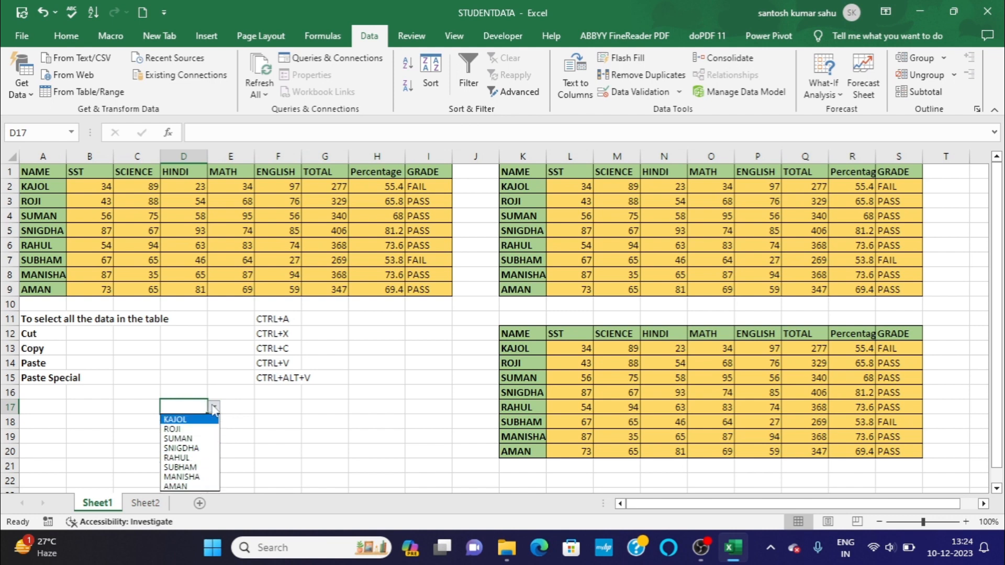
left_click(214, 408)
Undo the validation-only paste at A17 and the list validation on cell D1, and clear the table's copy marquee.
left_click(42, 11)
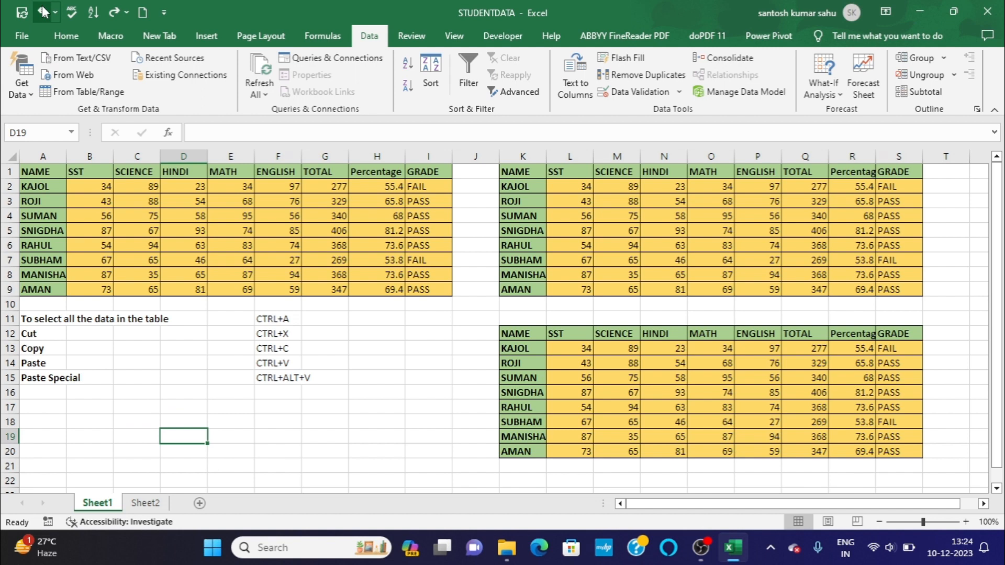
left_click(42, 7)
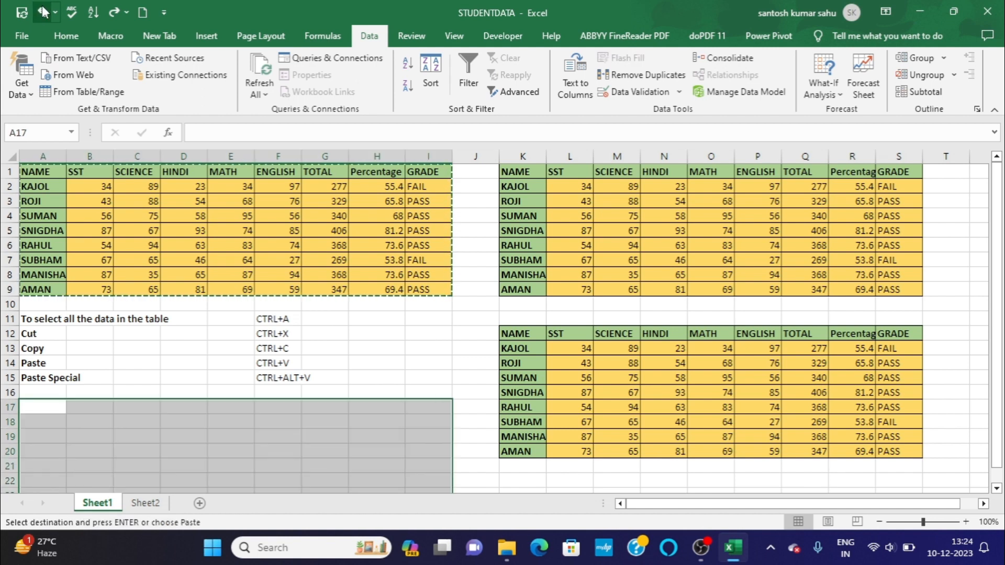
left_click(176, 390)
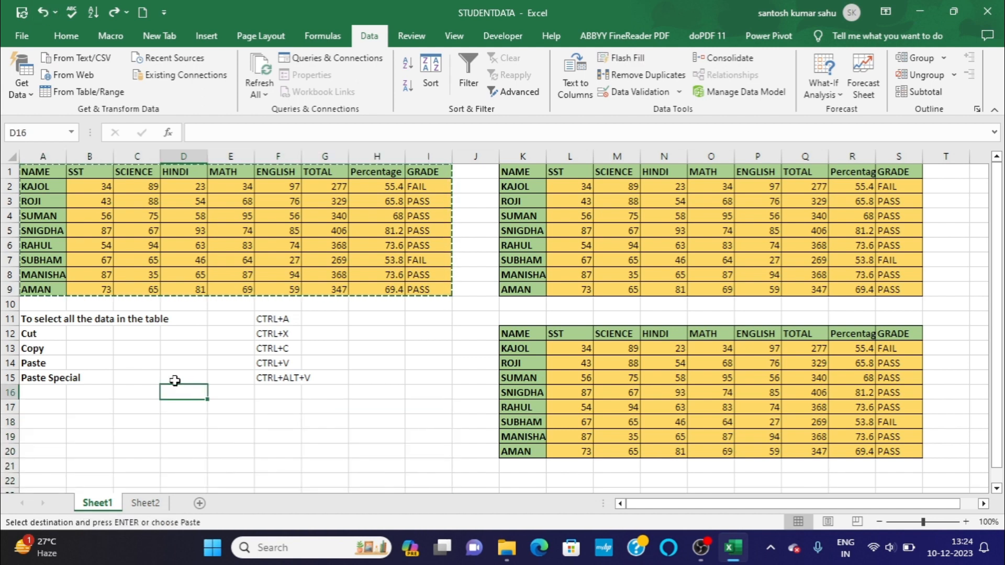
left_click(185, 176)
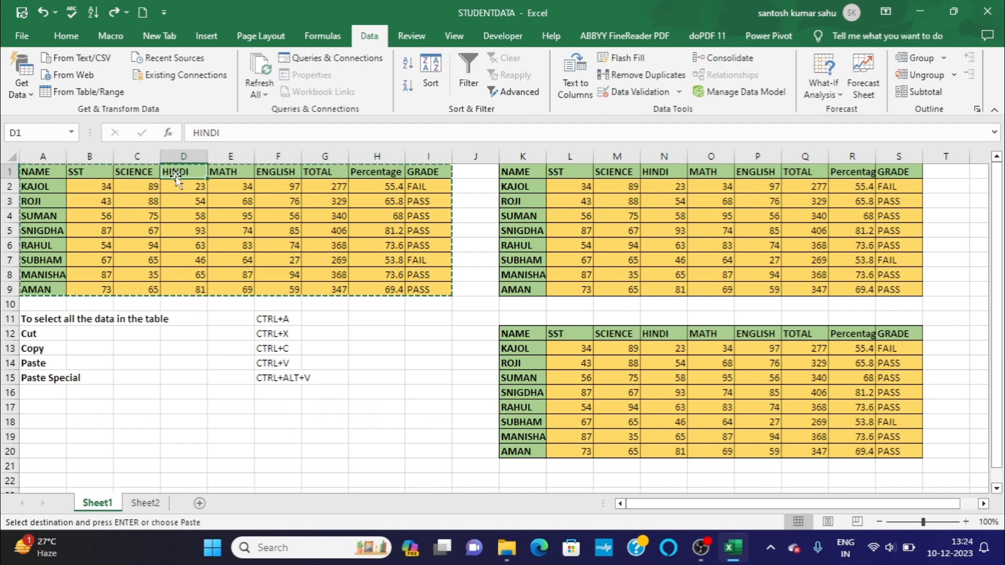
left_click(186, 200)
left_click(210, 485)
key("Home")
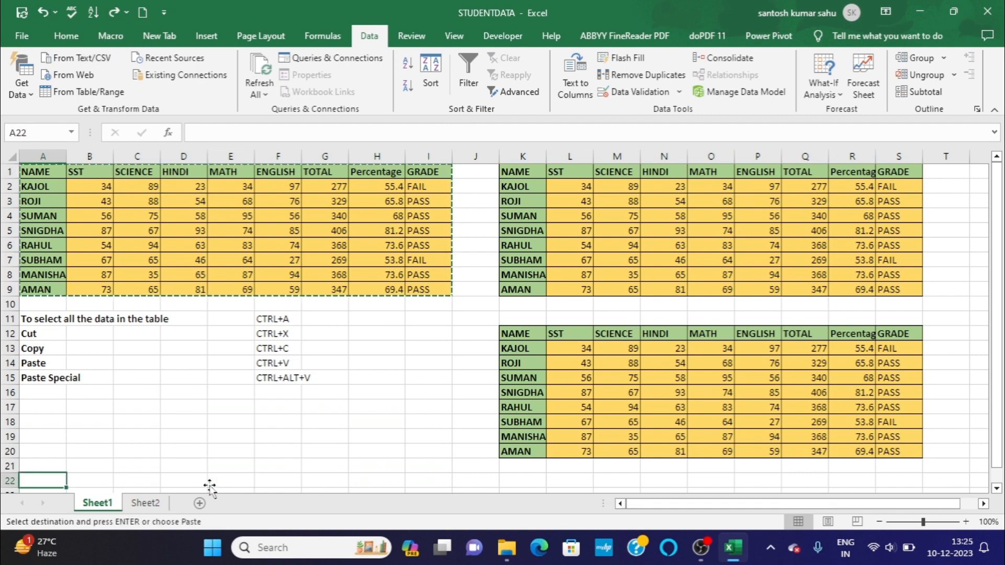
left_click(195, 449)
left_click(190, 441)
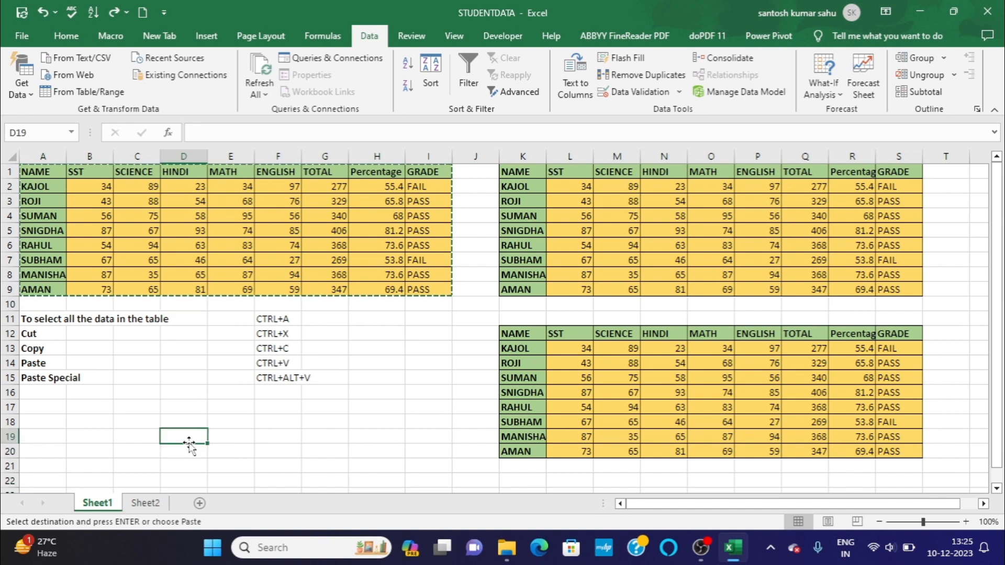
left_click(132, 402)
key("Escape")
Copy table A1:I9, view the Paste Special options for cell A17, and close the dialog without pasting.
left_click(45, 173)
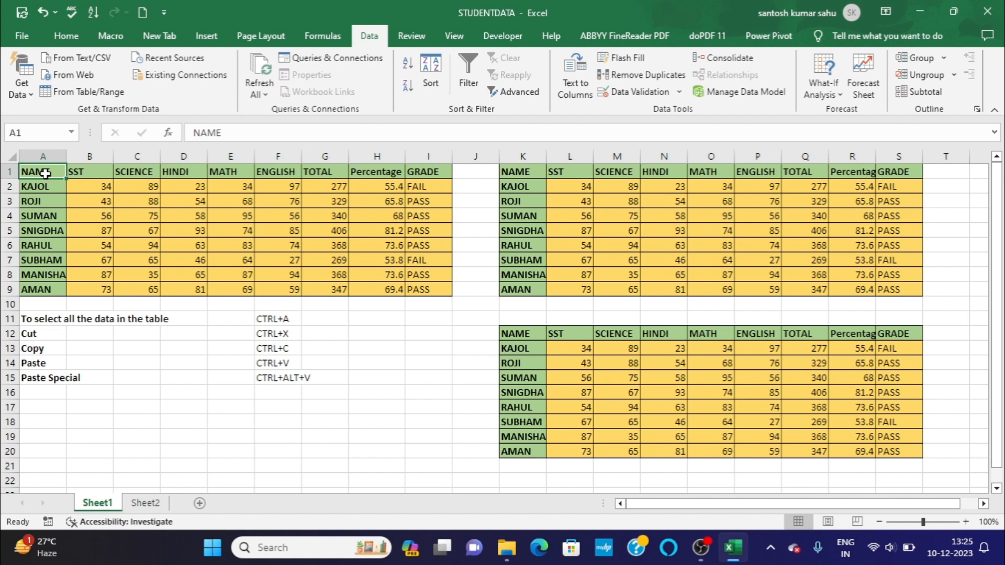
key("ctrl+a")
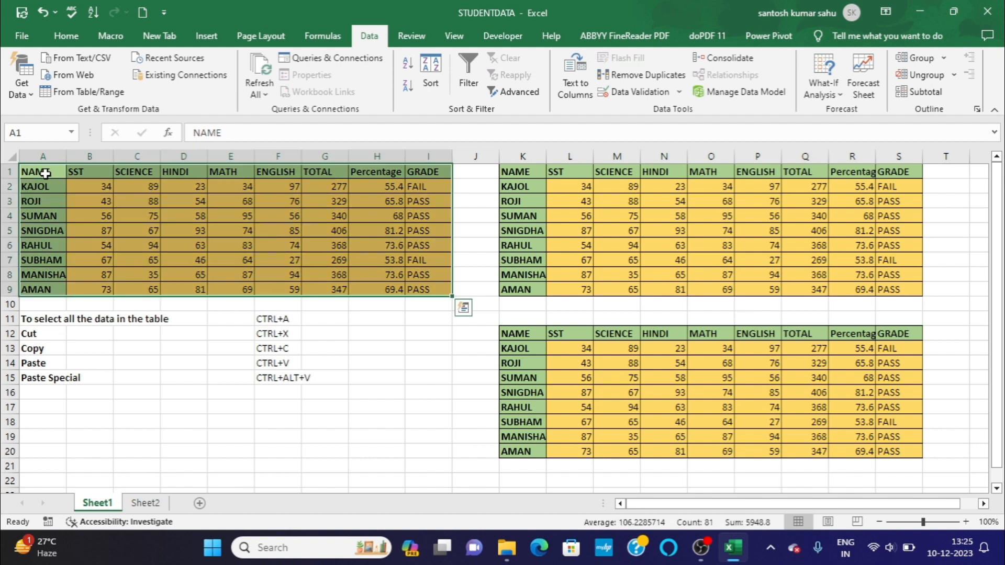
key("ctrl+c")
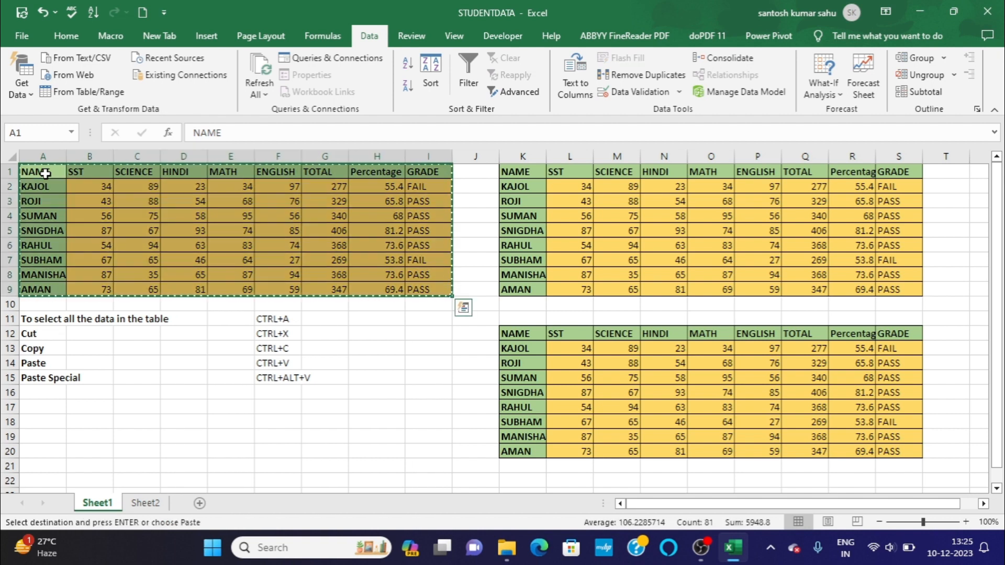
left_click(51, 411)
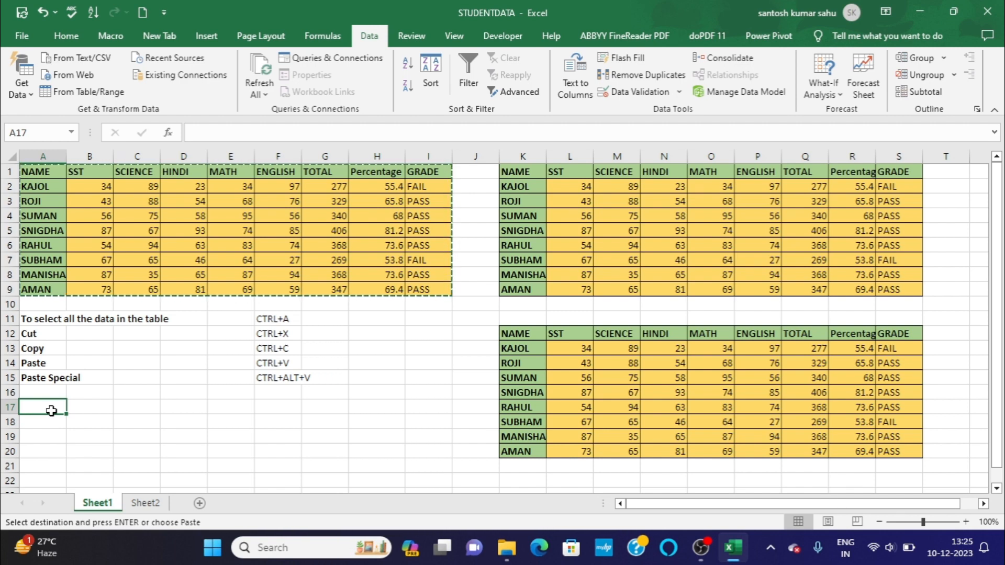
key("ctrl+alt+v")
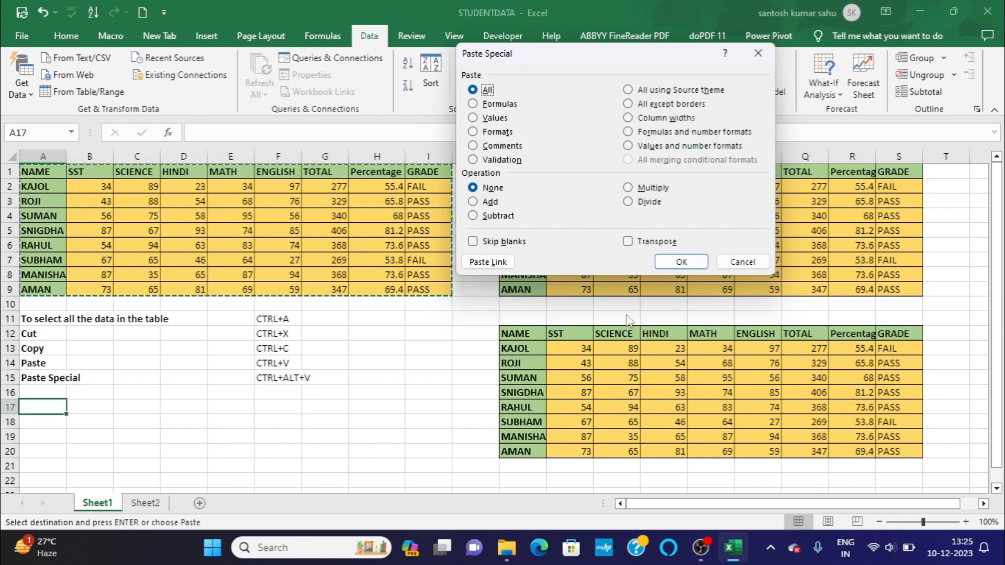
left_click(735, 268)
left_click(183, 422)
double_click(183, 421)
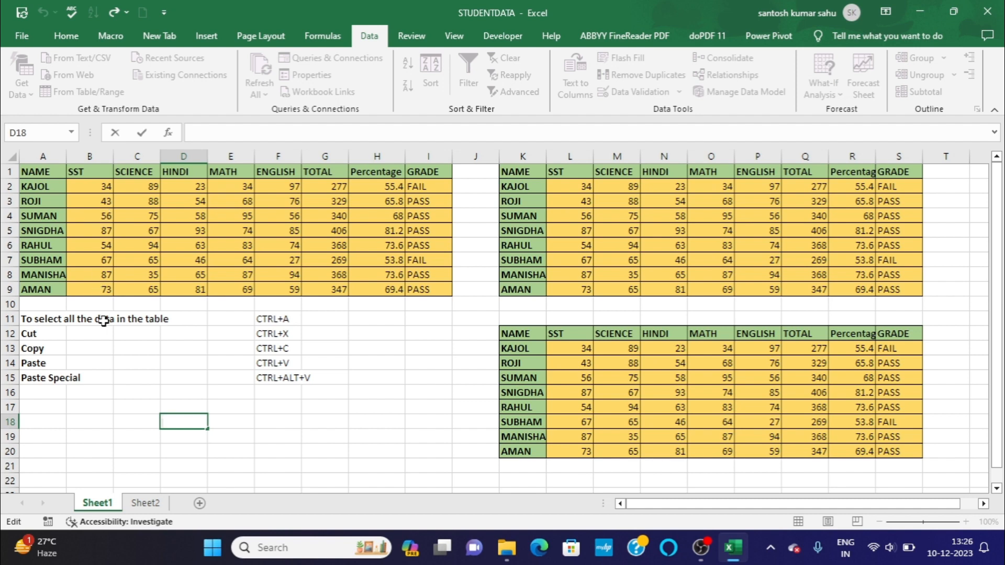
Enter 5 in cell C17 and give the cell the same gold fill colour as the marks table.
left_click(139, 406)
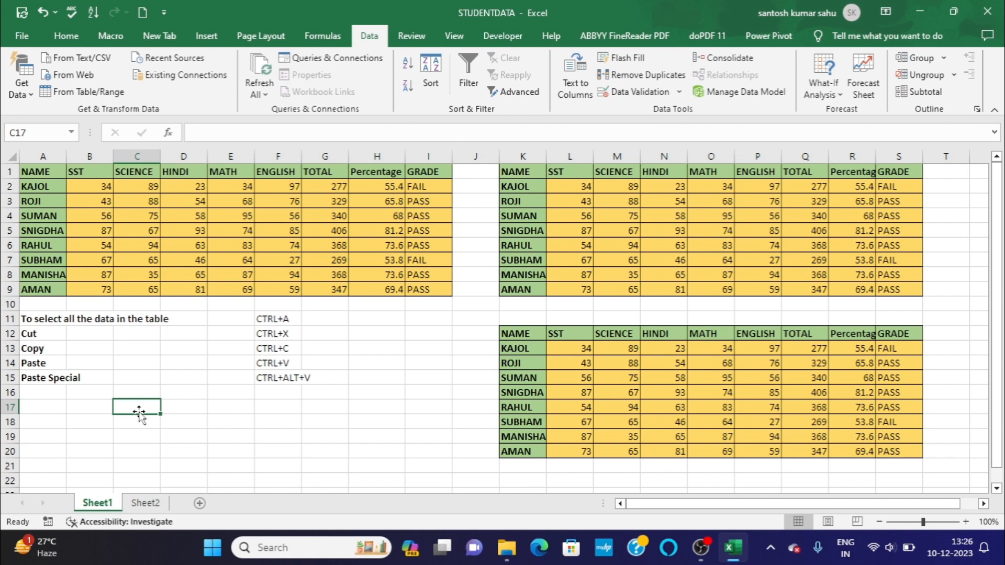
type("5")
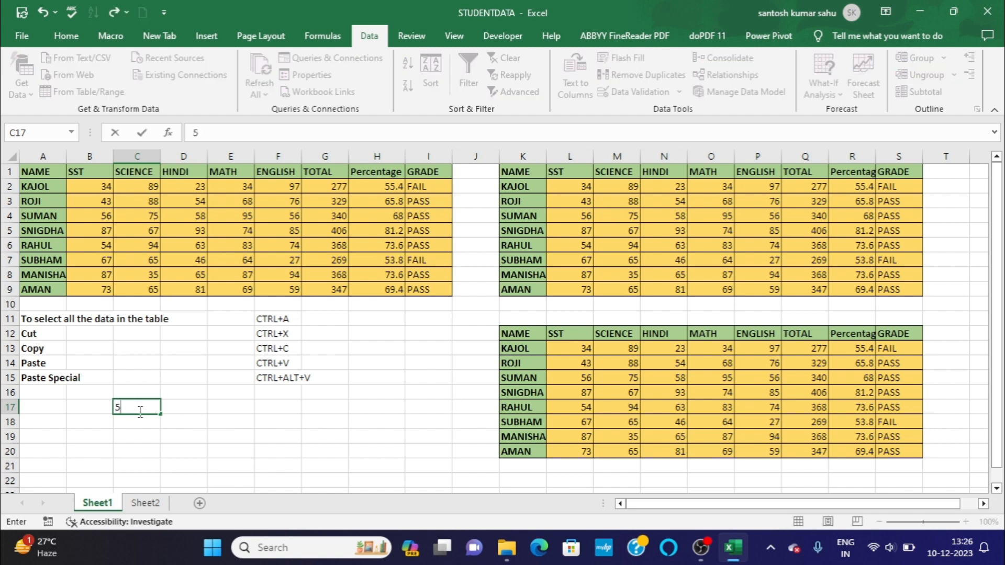
key("Return")
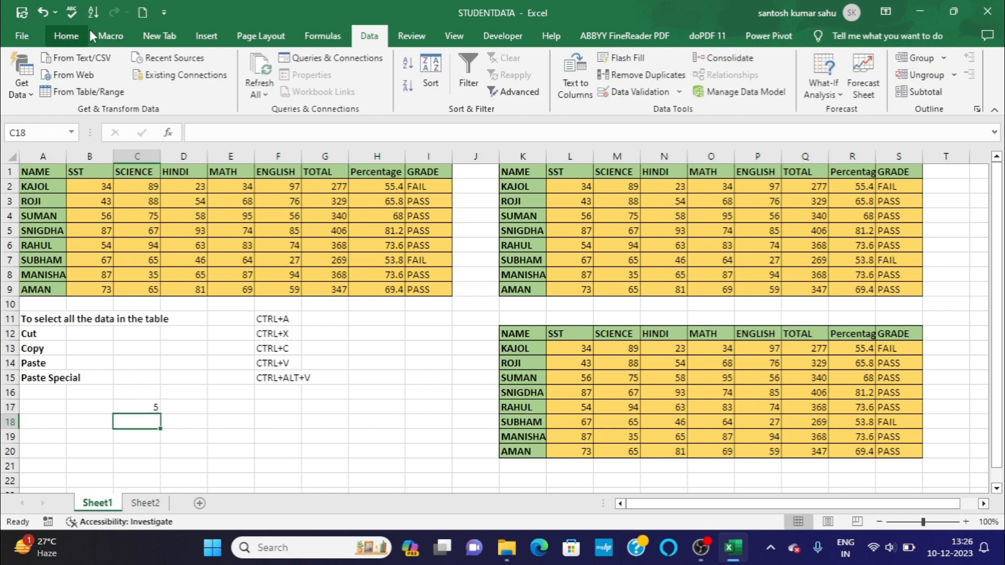
left_click(74, 36)
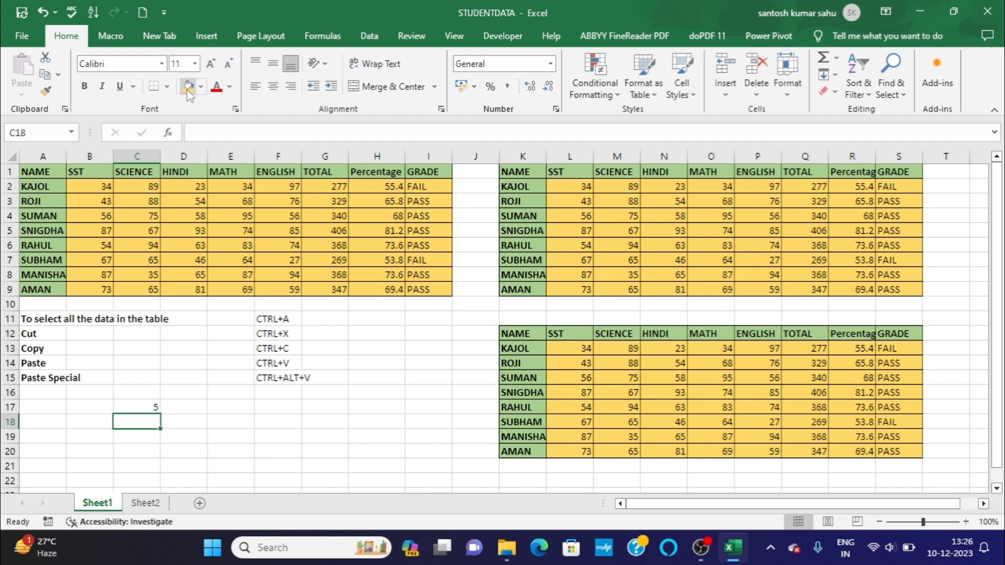
left_click(149, 407)
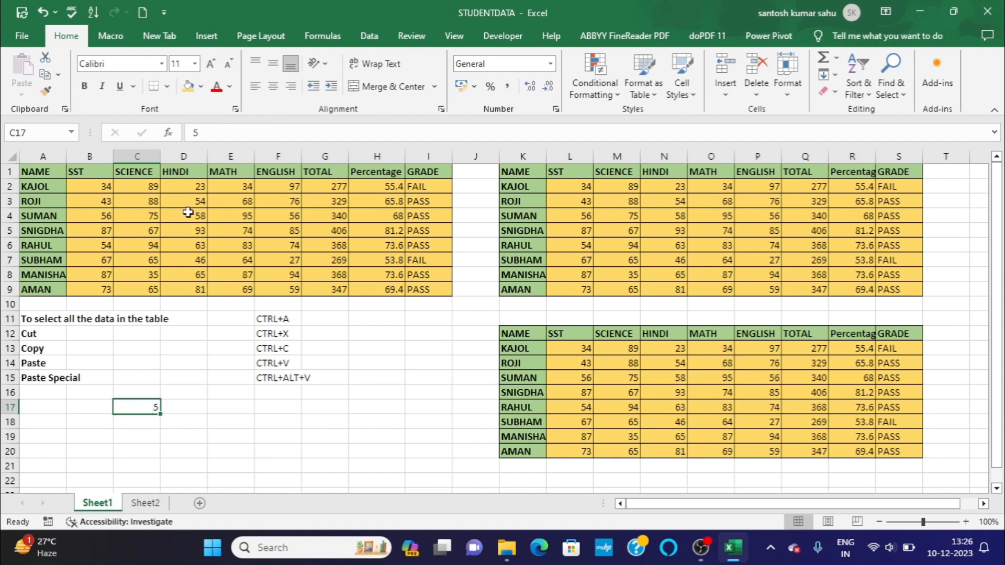
left_click(188, 86)
left_click(96, 433)
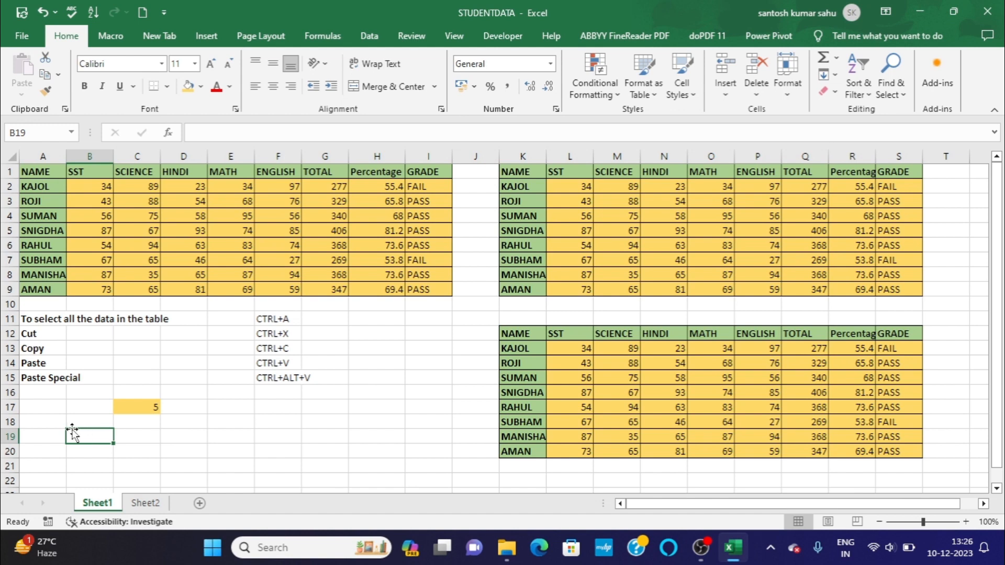
left_click(56, 436)
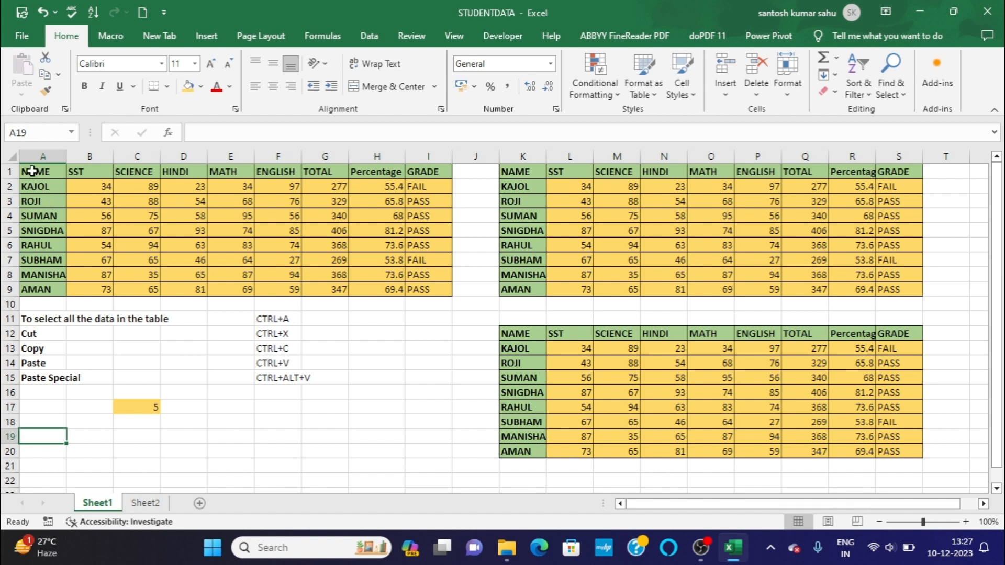
Copy table A1:I9 again, examine the Paste Special operation options for cell A19, and cancel without pasting.
left_click(32, 171)
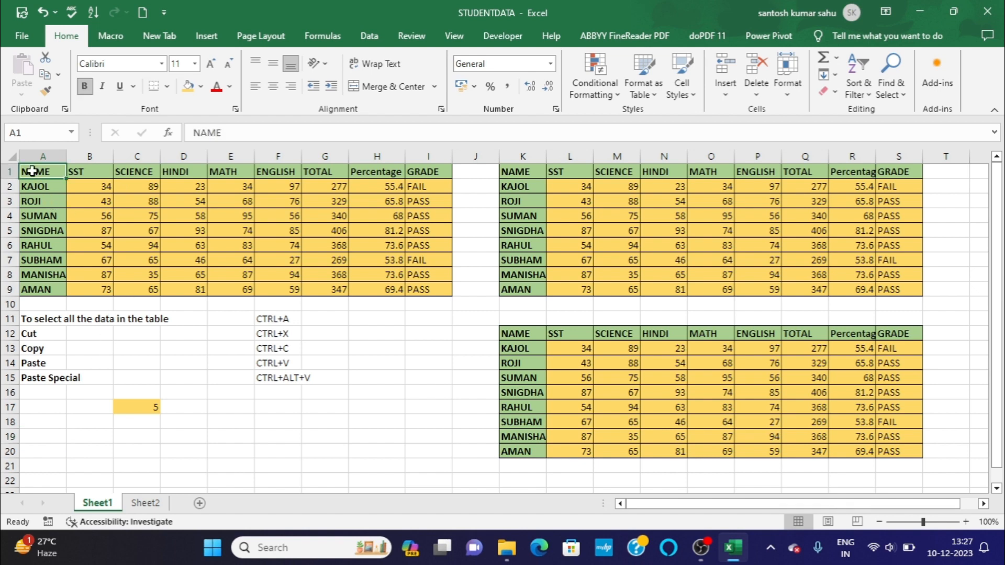
key("ctrl+a")
key("ctrl+c")
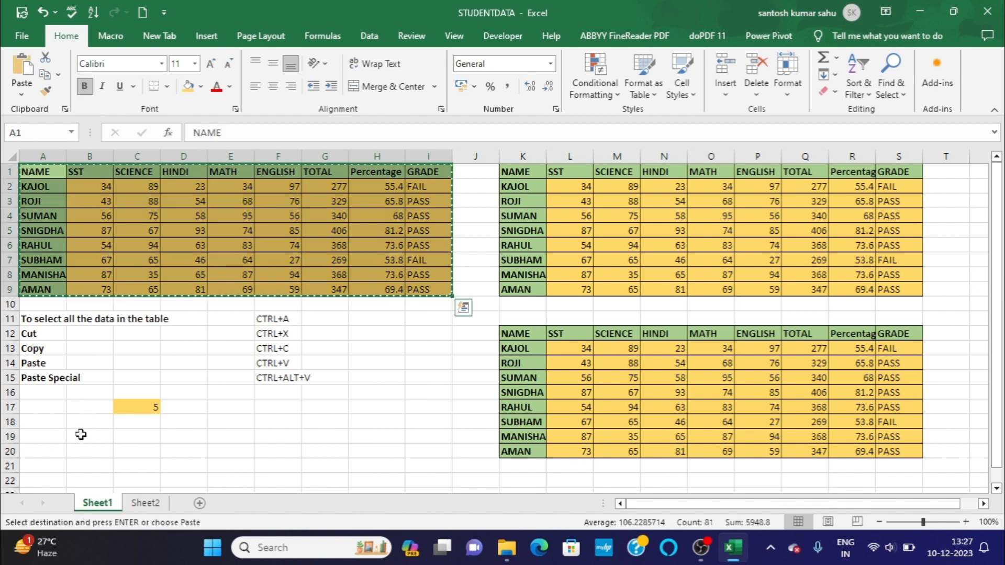
left_click(38, 433)
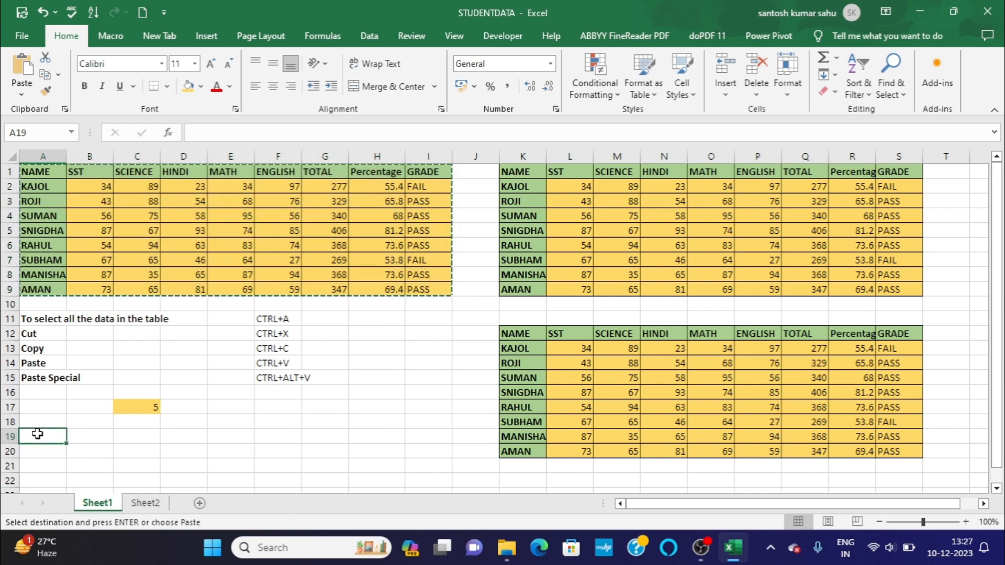
key("ctrl+alt+v")
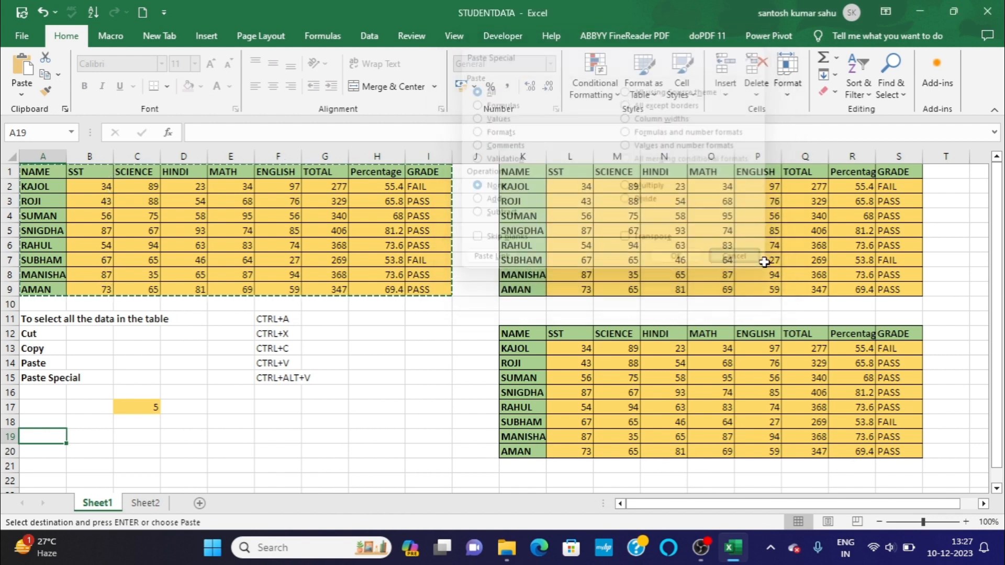
left_click(743, 262)
left_click(157, 425)
left_click(259, 446)
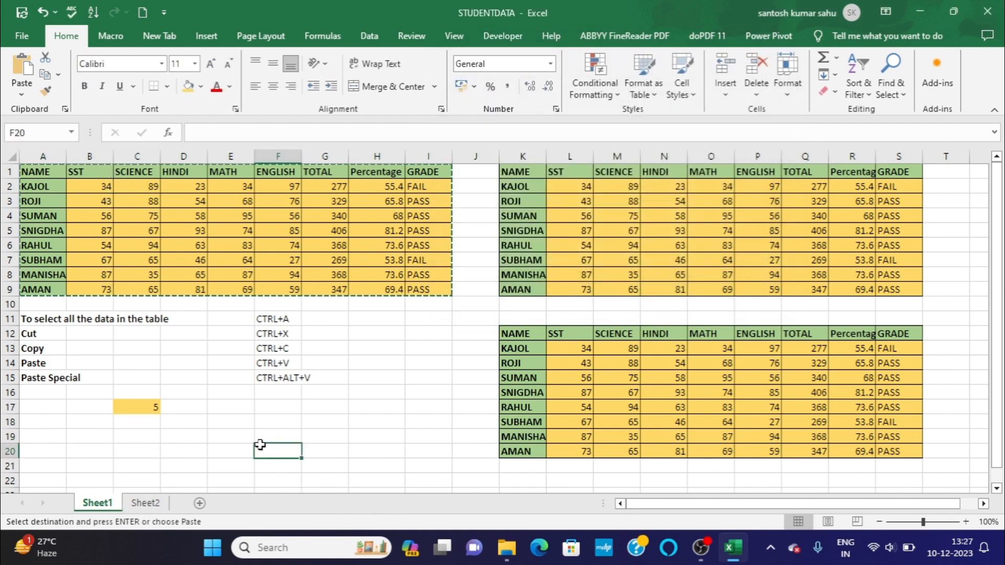
double_click(237, 420)
left_click(138, 407)
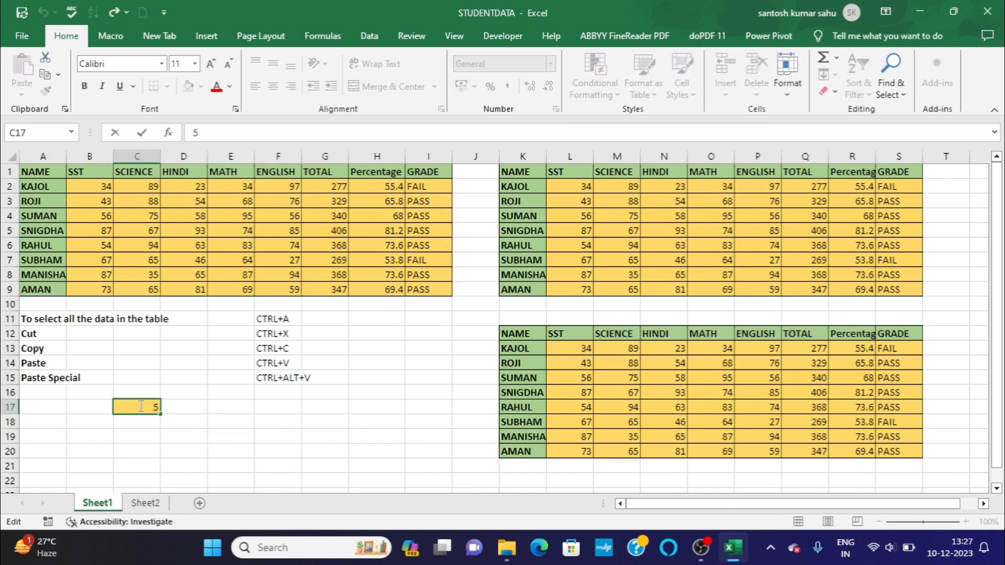
left_click(223, 411)
left_click(136, 406)
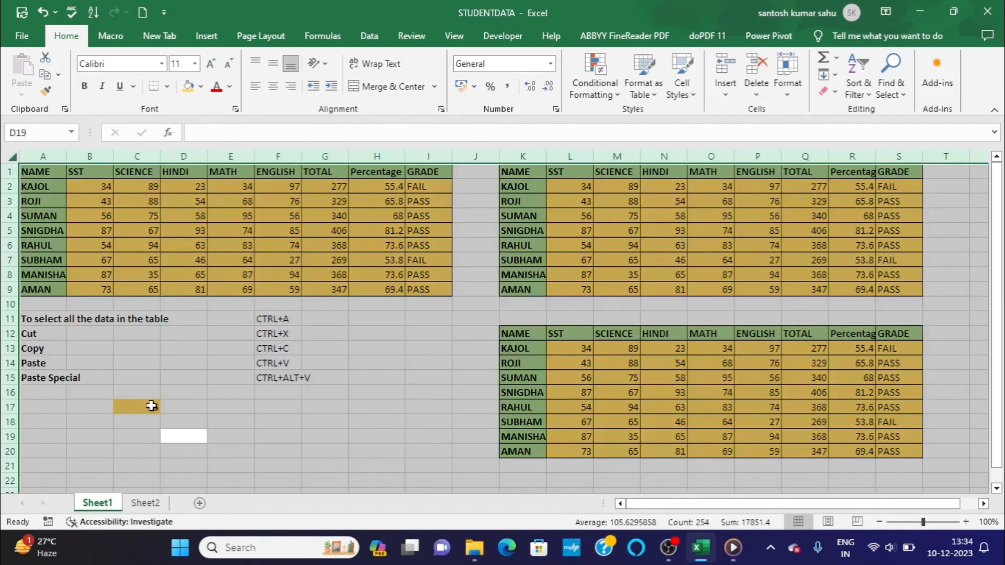
Copy the 5 in cell C17 and add it to the SST marks B2:B9 using the Paste Special Add operation.
left_click(151, 406)
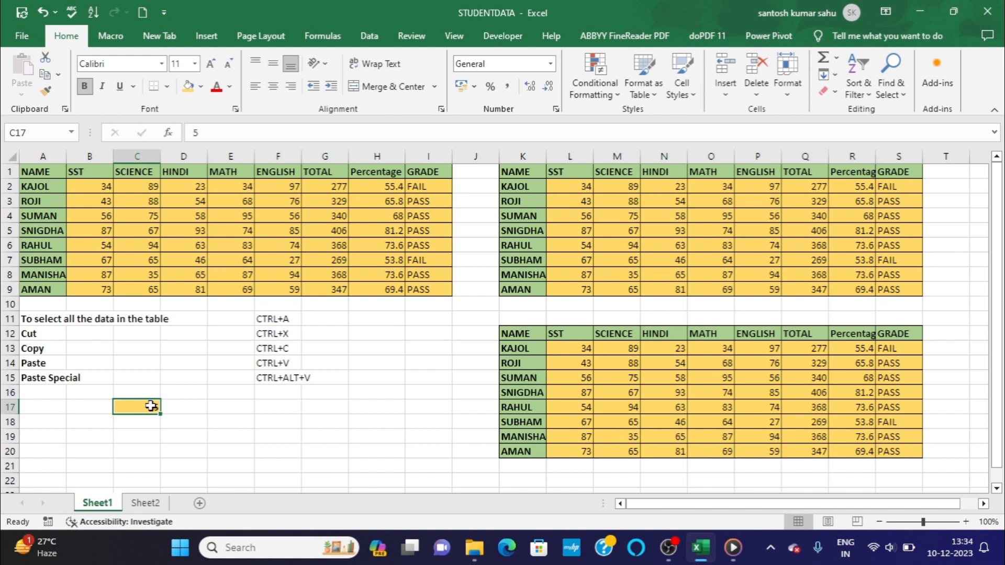
key("ctrl+c")
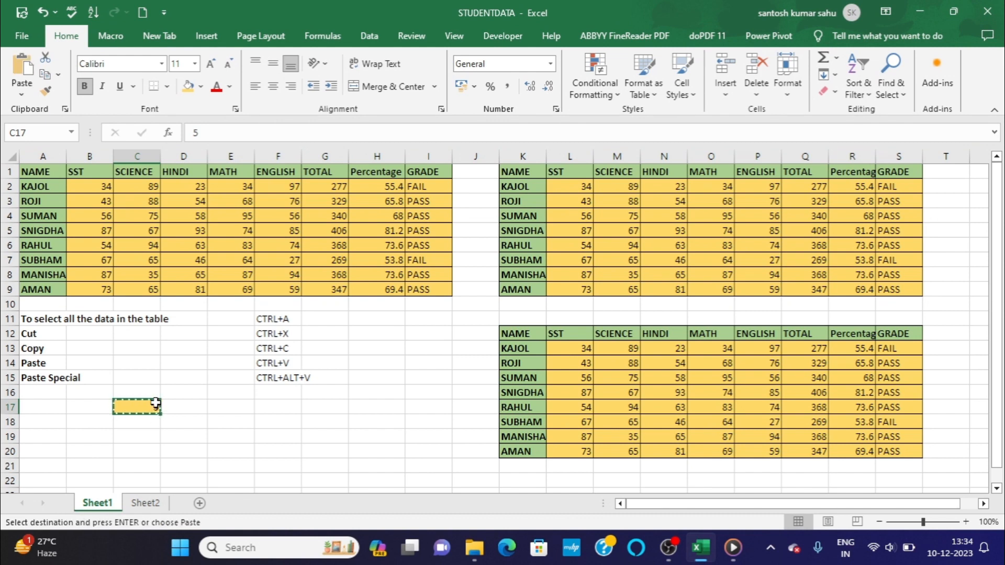
left_click(99, 186)
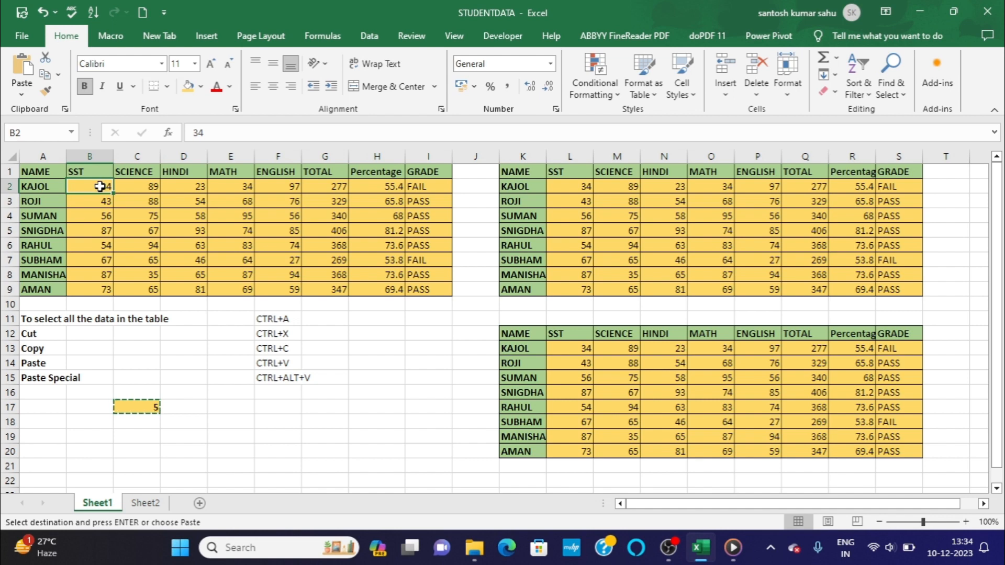
left_click_drag(99, 186, 100, 291)
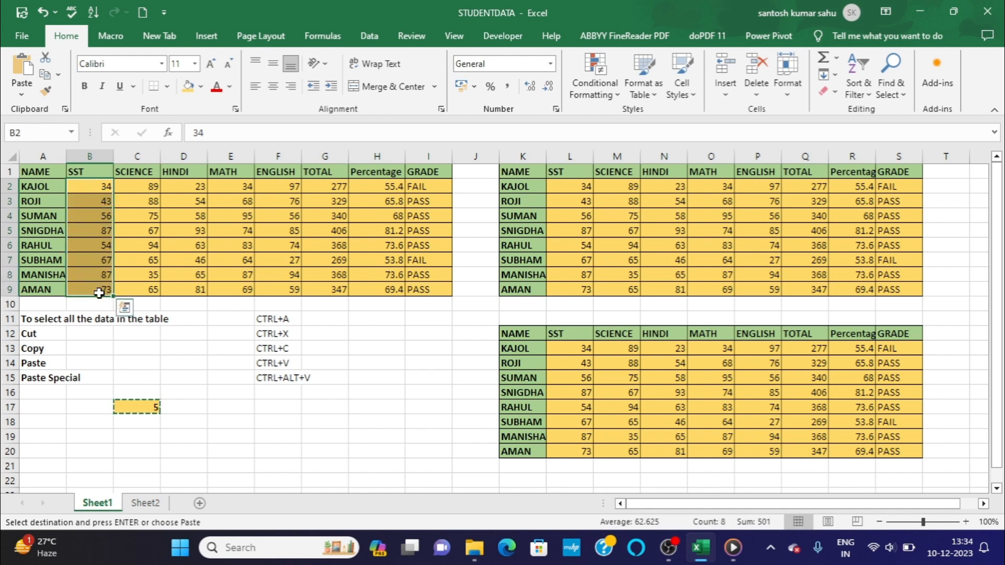
key("ctrl+alt+v")
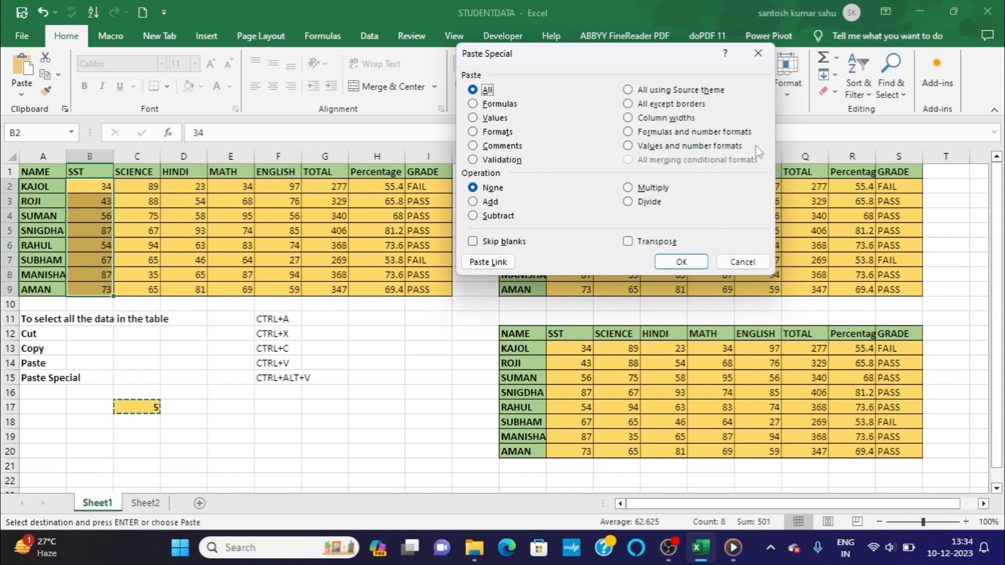
left_click(473, 203)
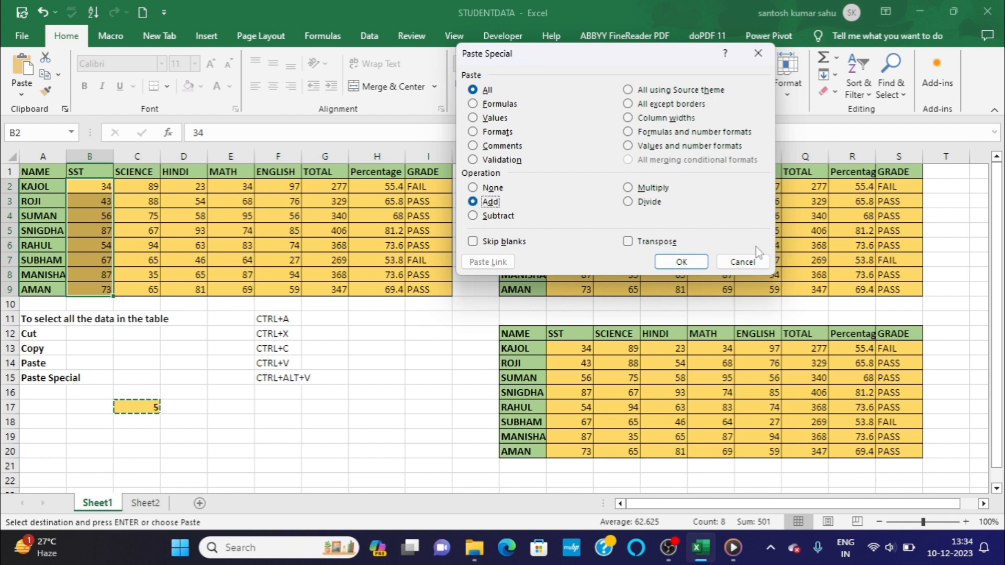
left_click(681, 262)
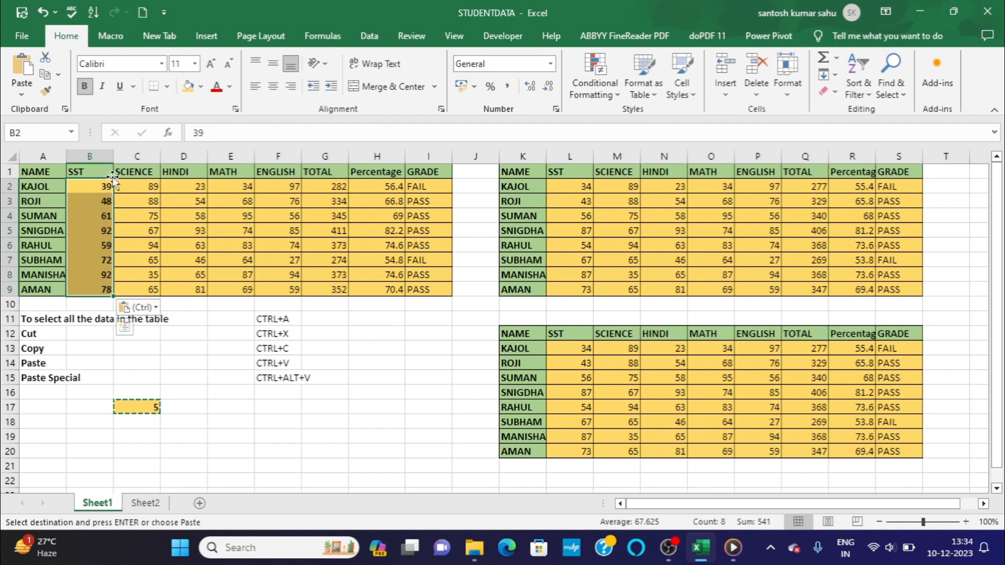
left_click(292, 430)
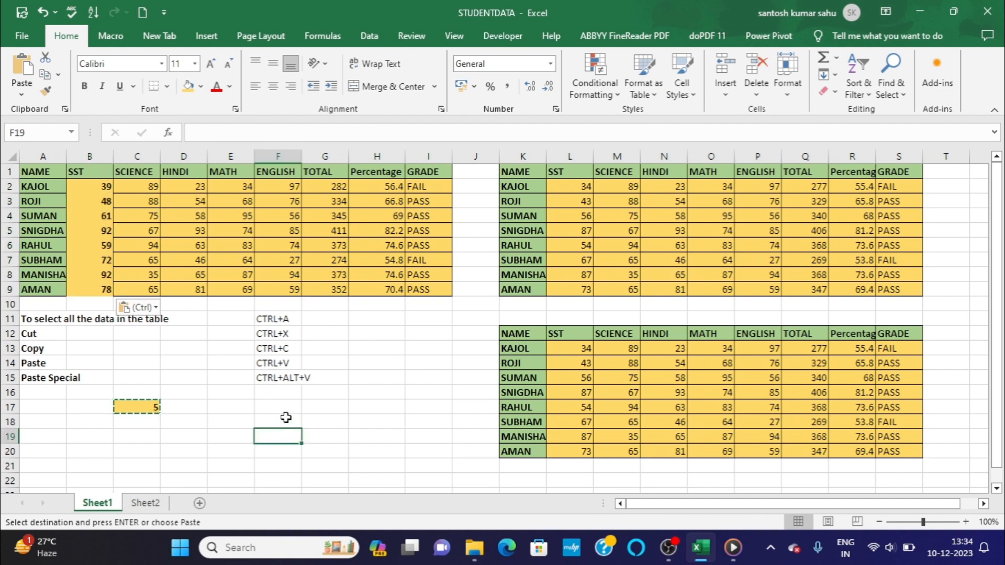
Undo the addition to the SST marks, redo it to compare the values, and undo it again.
left_click(44, 14)
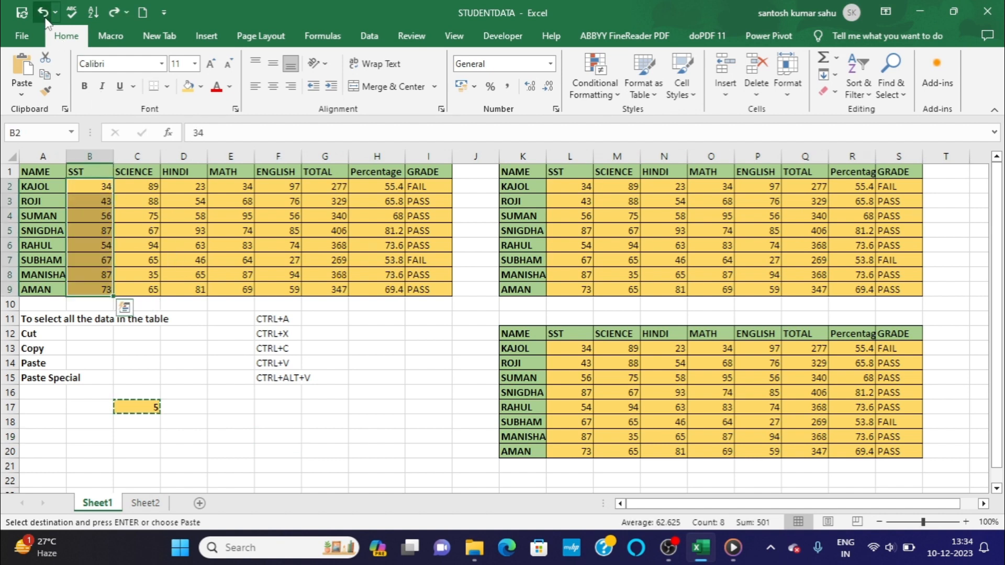
left_click(44, 13)
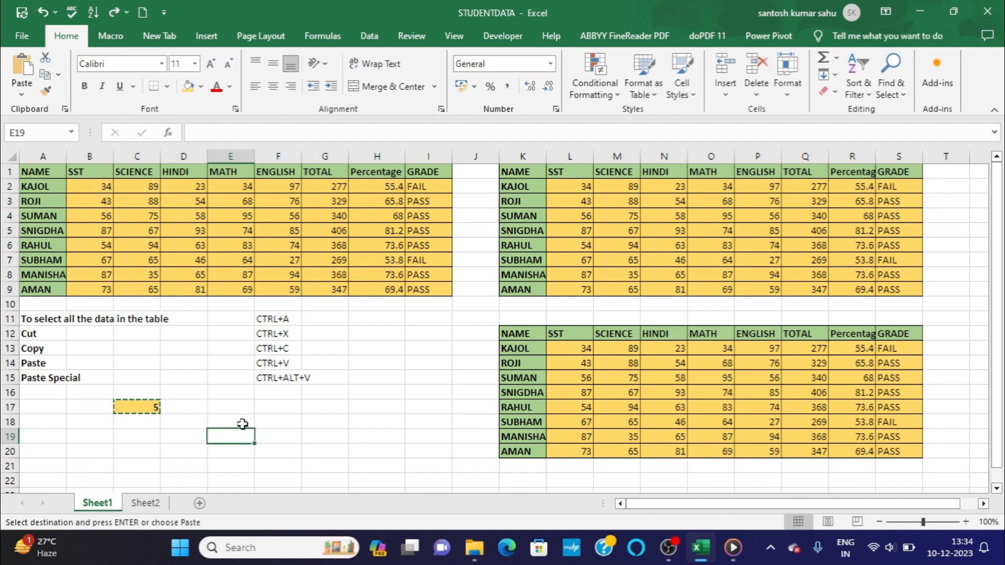
left_click(115, 17)
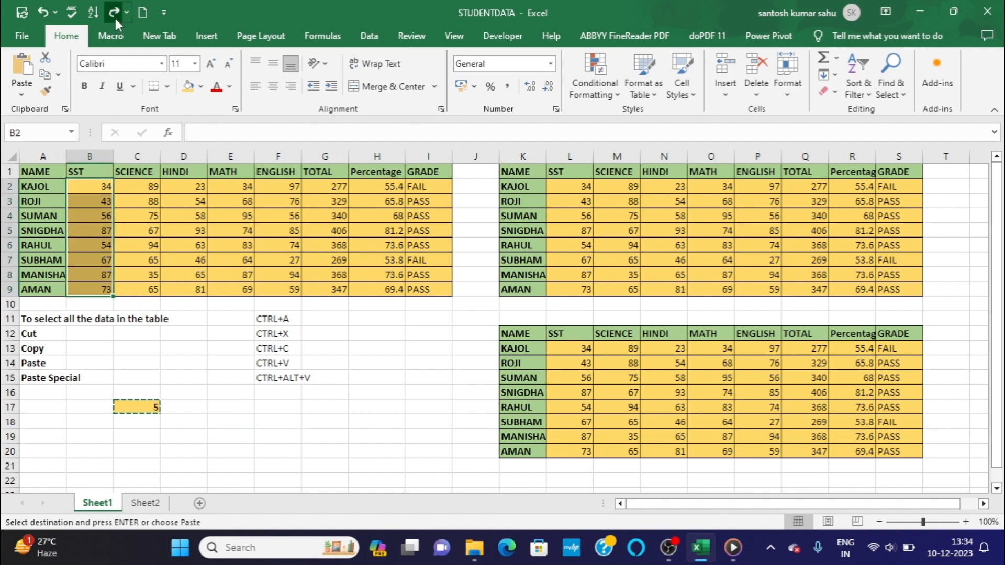
left_click(43, 13)
left_click(175, 374)
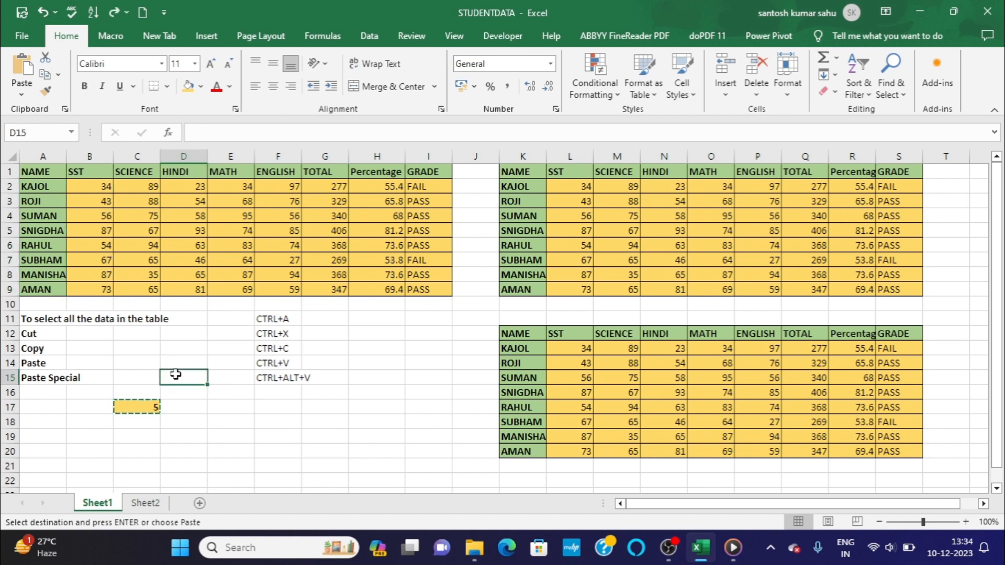
Enter 2 in cell E17 and give the cell the same gold fill colour as C17.
double_click(228, 408)
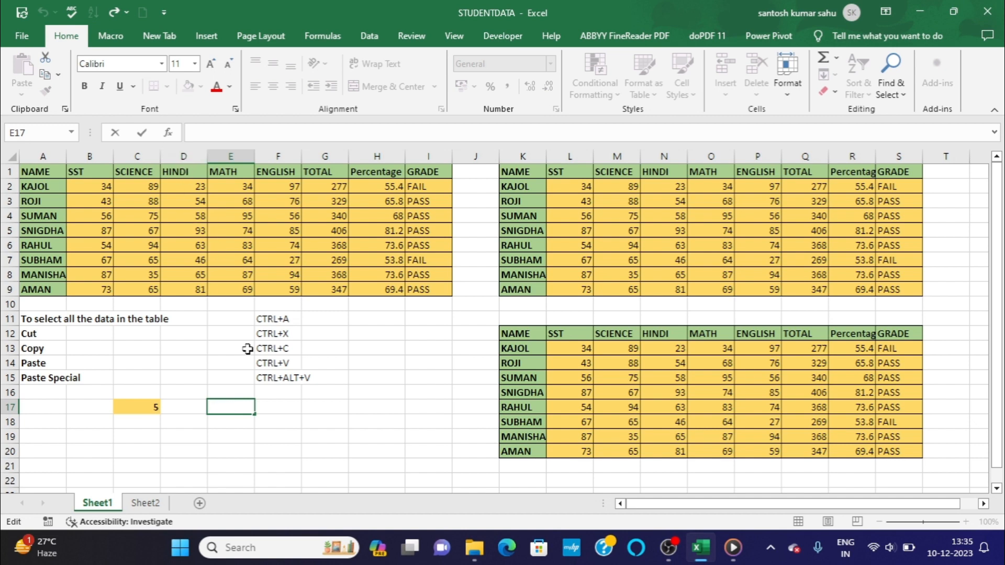
type("2")
key("Return")
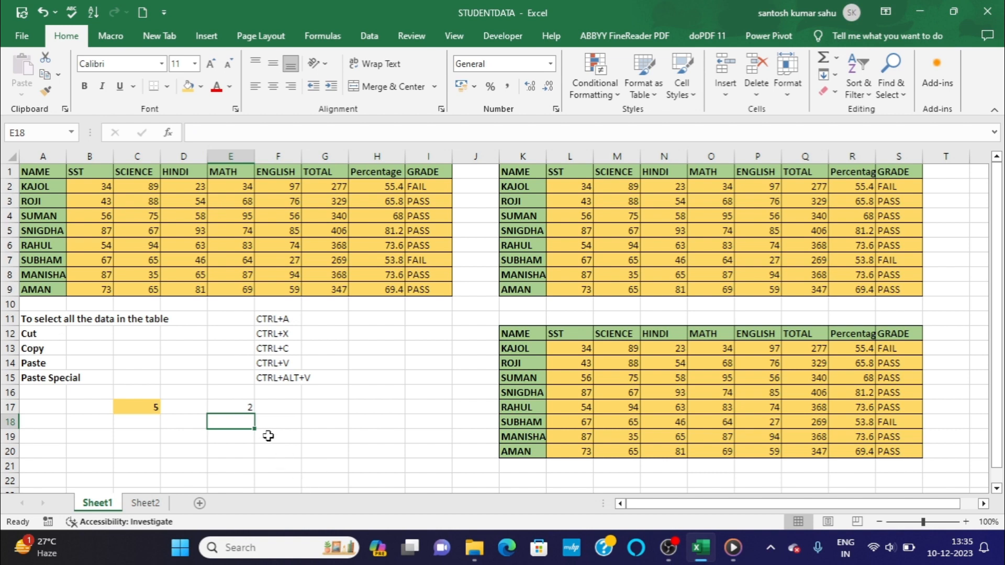
left_click(241, 407)
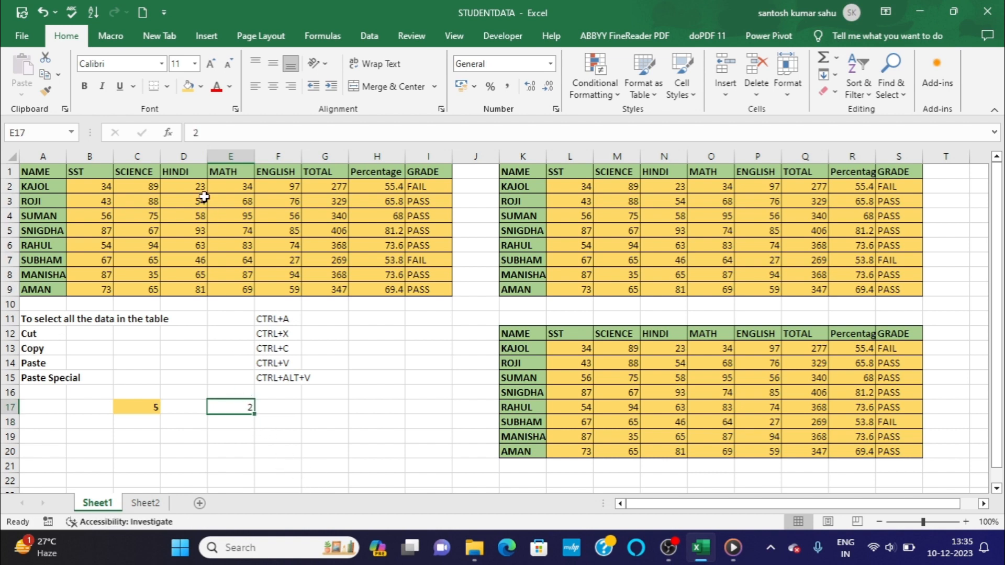
left_click(188, 88)
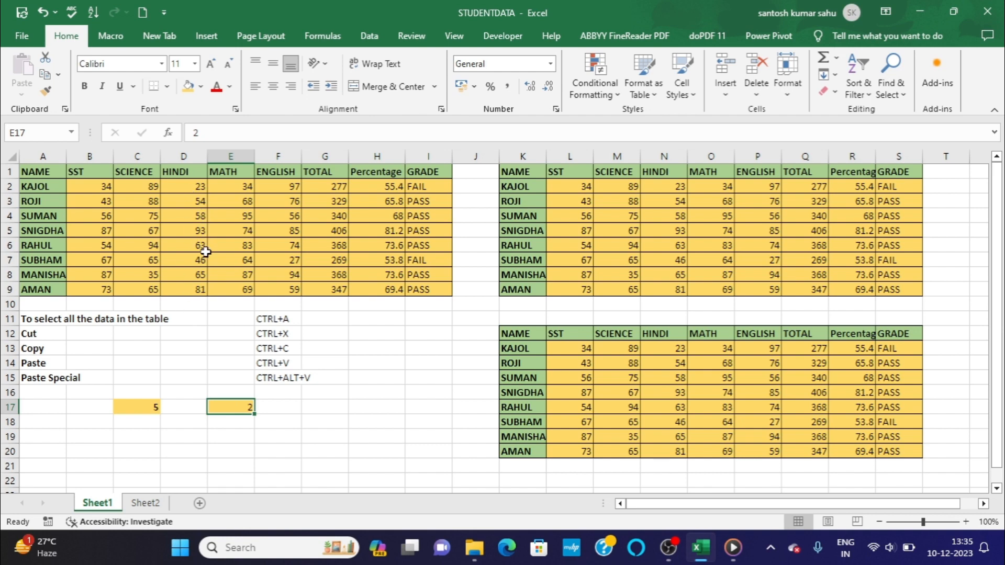
Copy cell E17 and multiply the HINDI marks D2:D9 by it using the Paste Special Multiply operation.
key("ctrl+c")
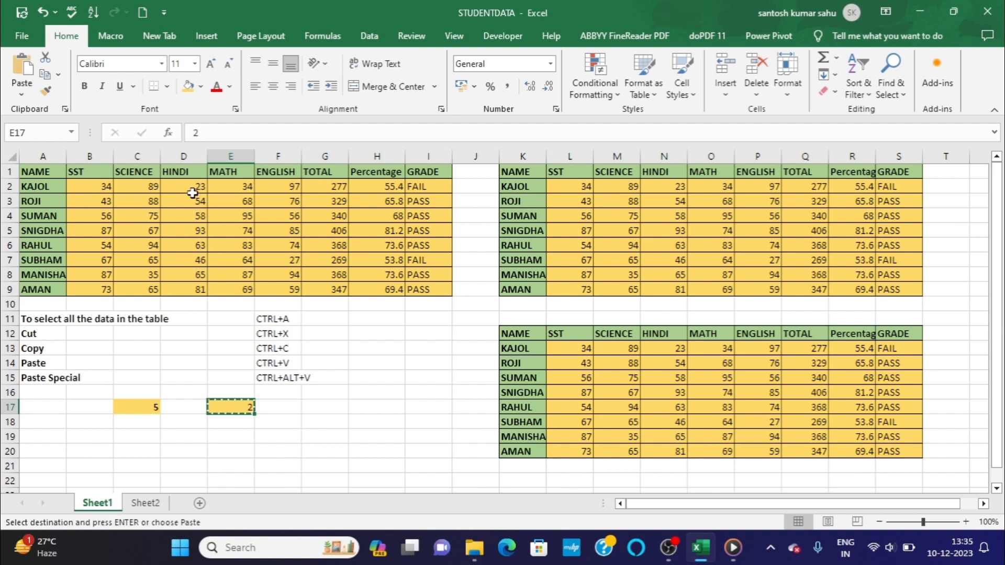
left_click_drag(185, 187, 189, 286)
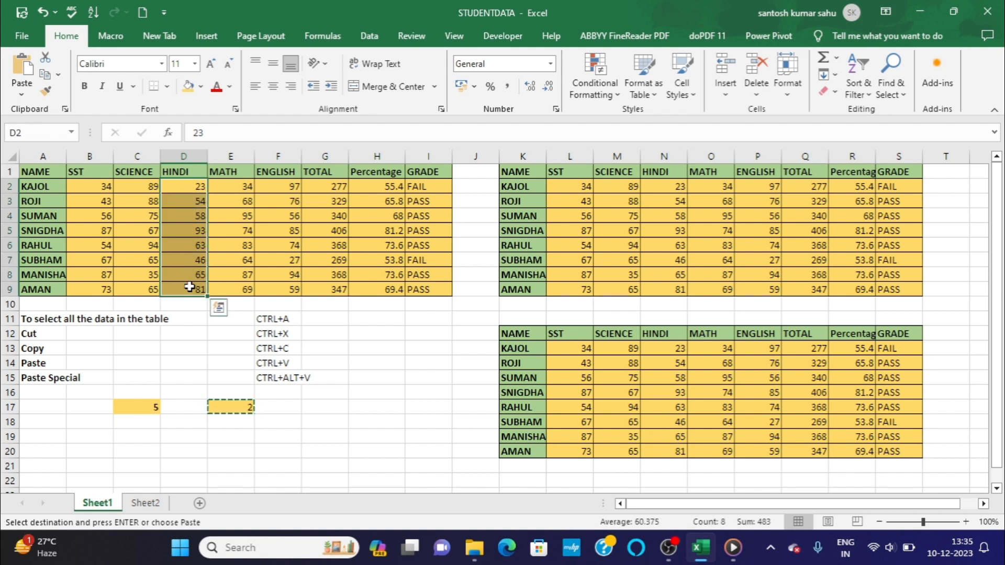
key("ctrl+alt+v")
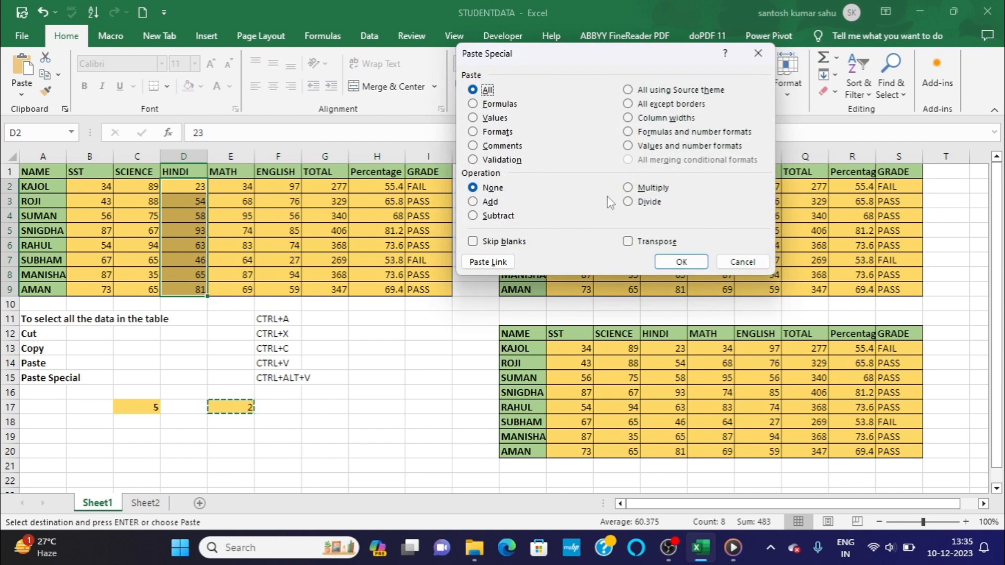
left_click(634, 195)
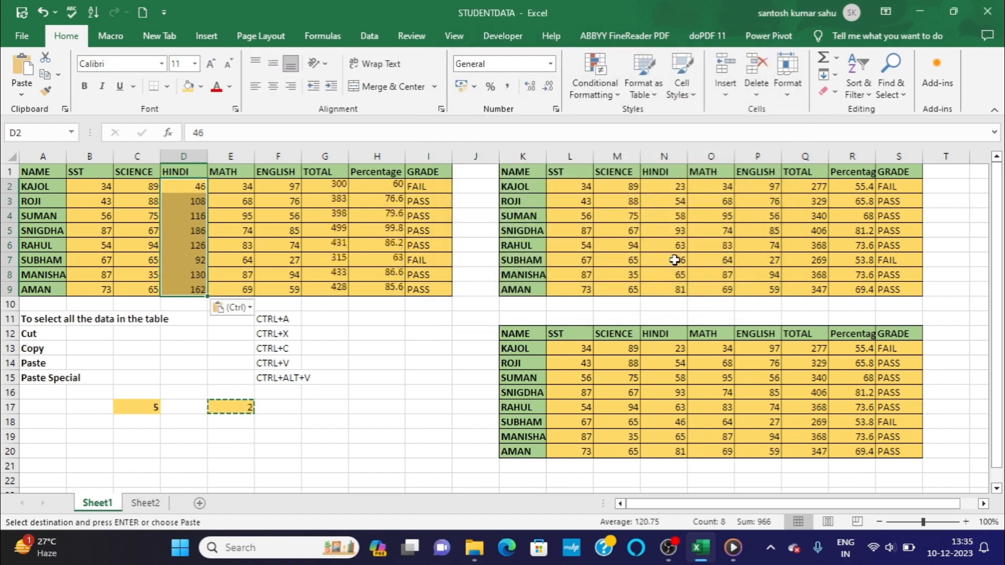
left_click(678, 264)
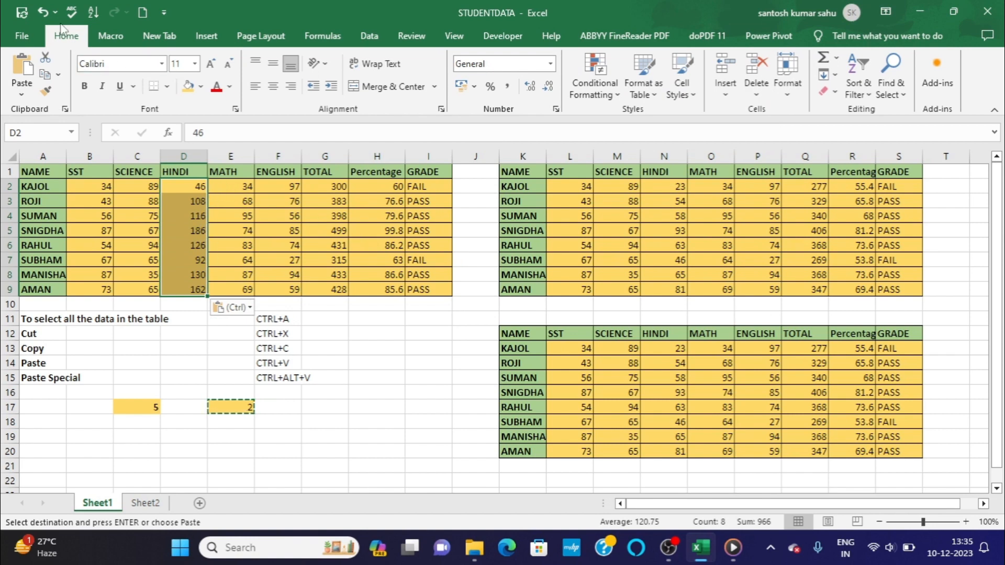
Undo the multiplication of the HINDI marks and clear the copy marquee around E17.
left_click(42, 12)
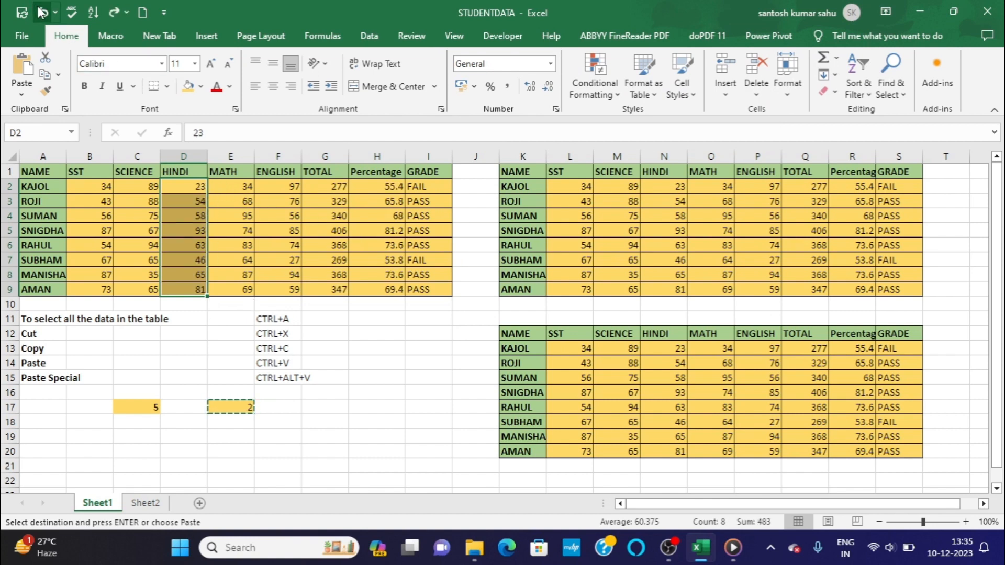
left_click(91, 435)
key("Escape")
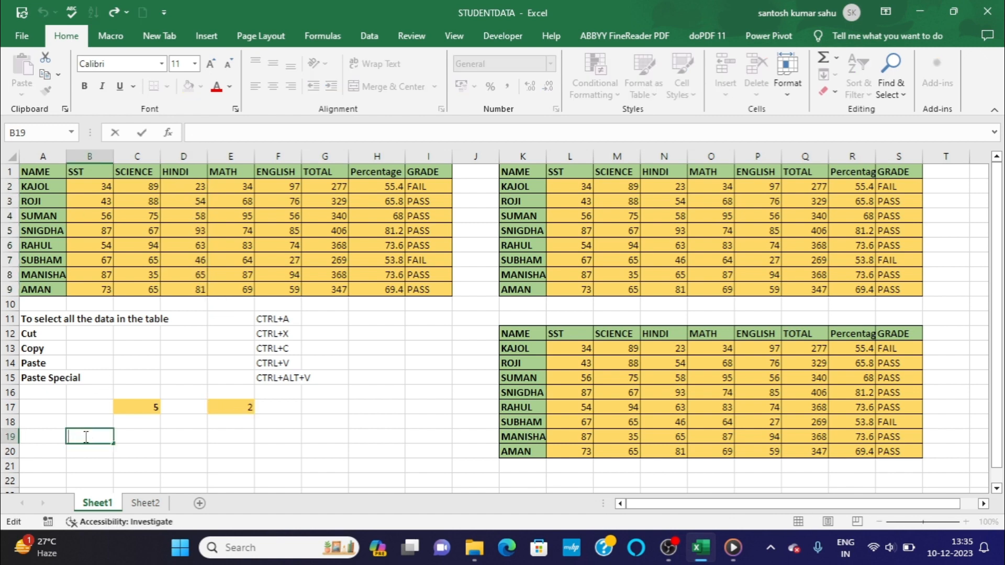
left_click(57, 436)
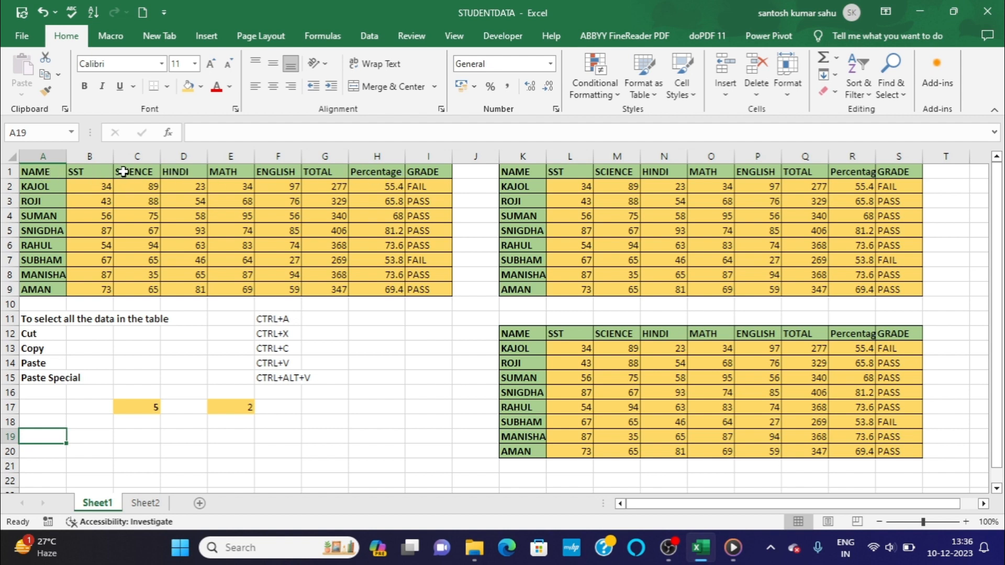
Copy table A1:I9, paste it transposed at cell A19 with Paste Special, and compare the transposed table with the original.
left_click(58, 177)
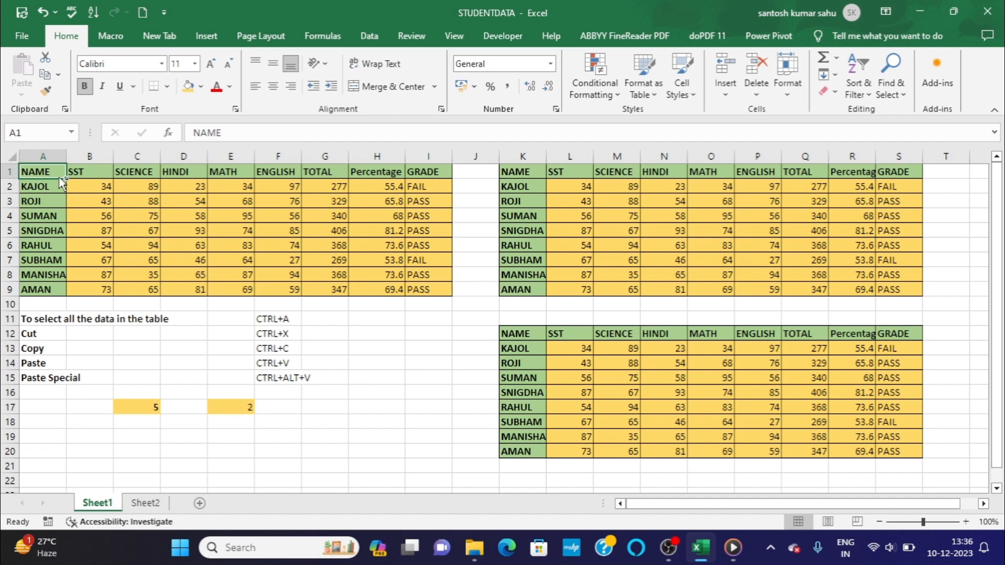
key("ctrl+a")
key("ctrl+c")
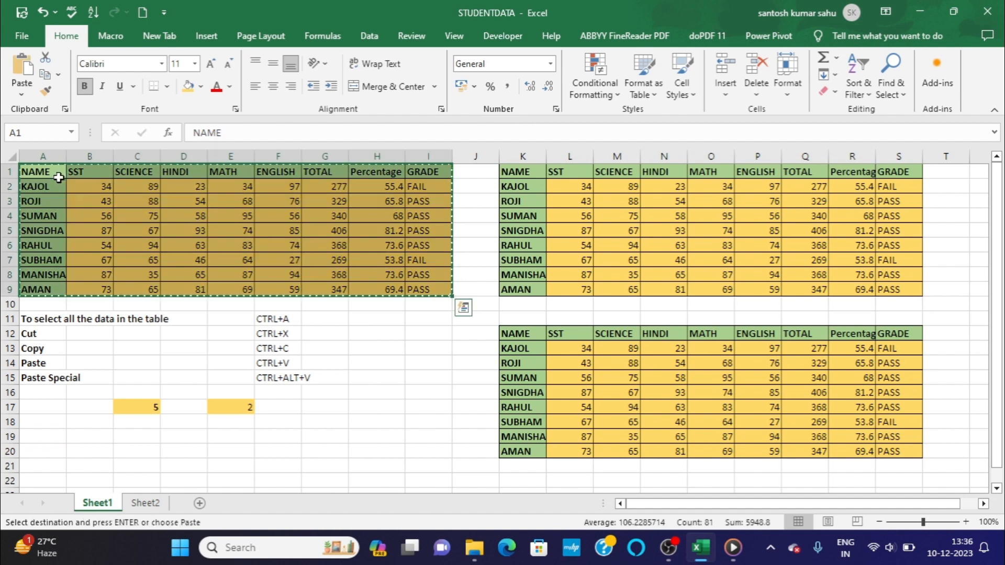
left_click(49, 433)
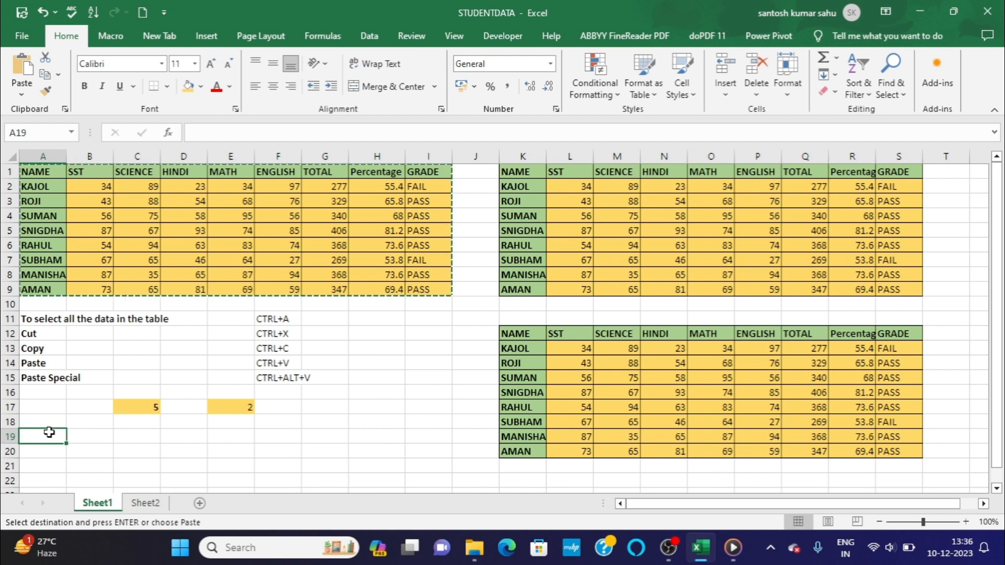
key("ctrl+alt+v")
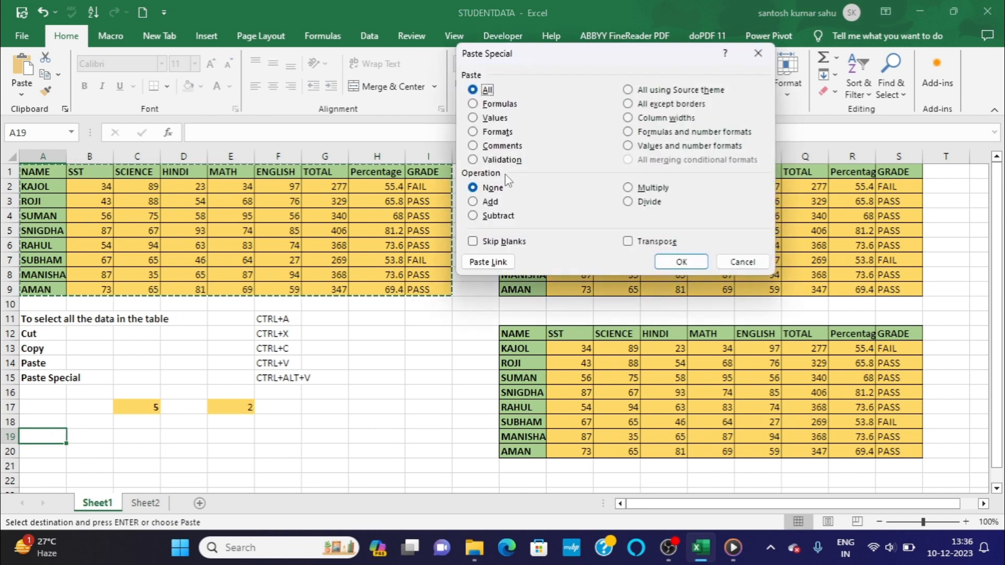
left_click(628, 241)
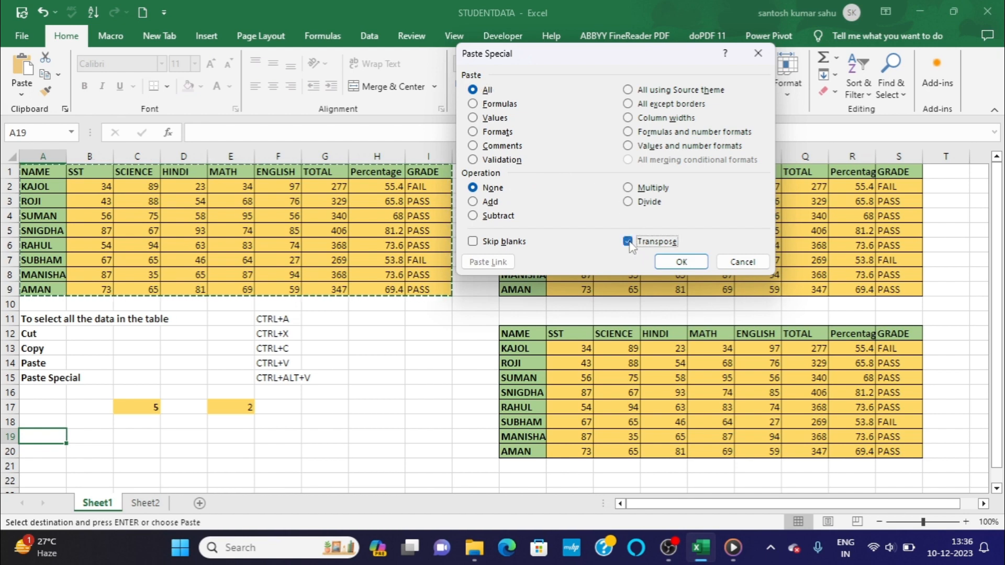
left_click(681, 261)
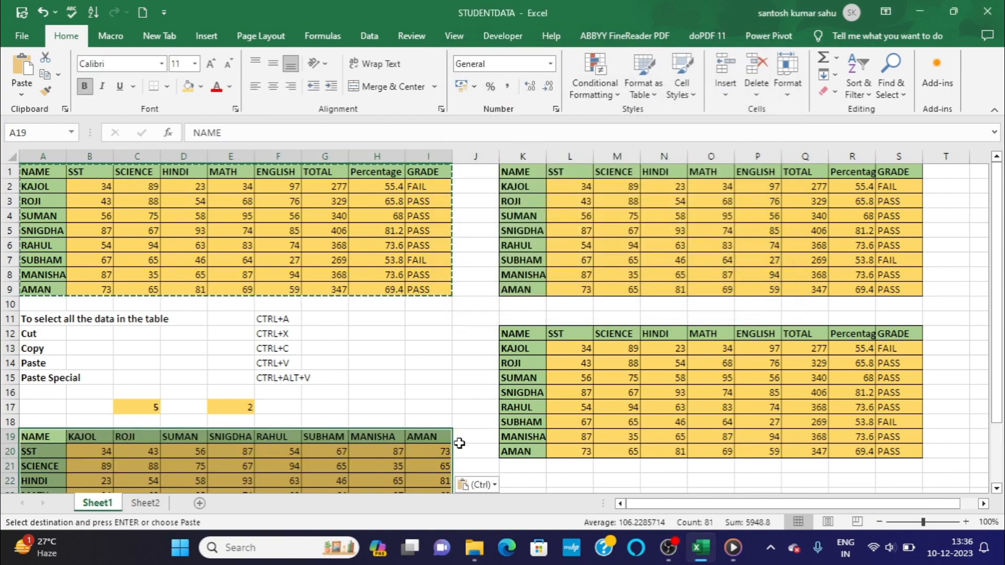
scroll(439, 414, "down", 1)
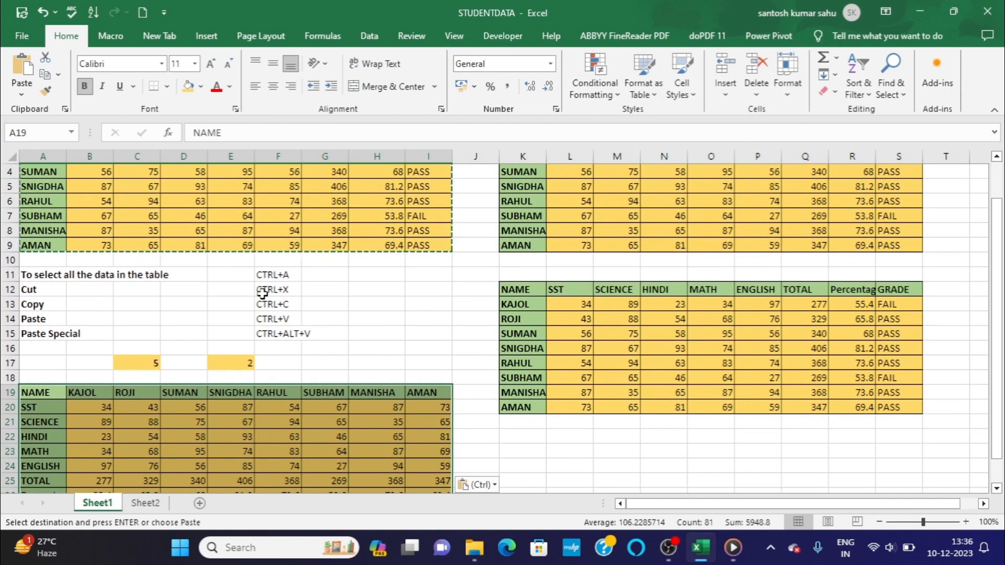
scroll(142, 259, "up", 1)
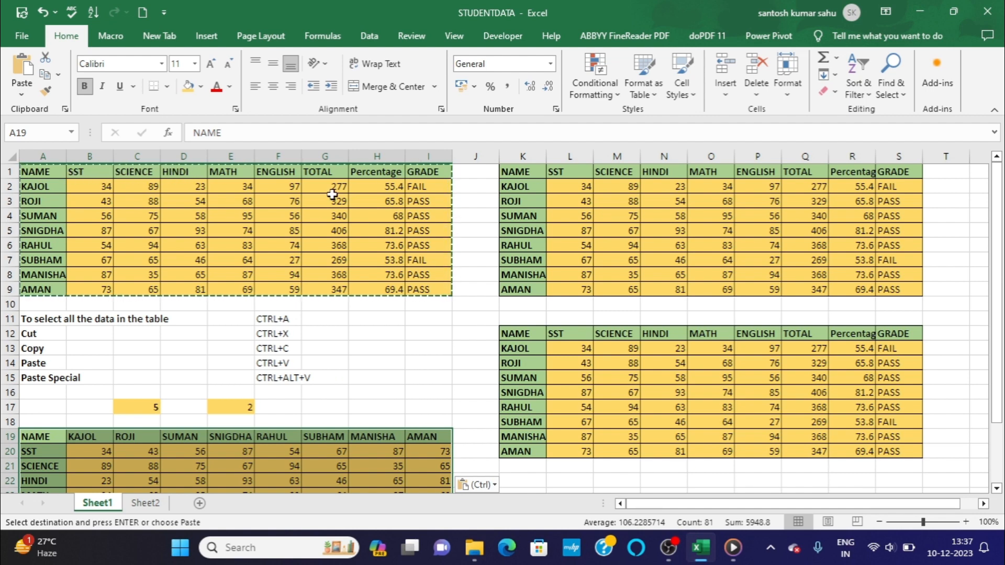
scroll(39, 407, "down", 1)
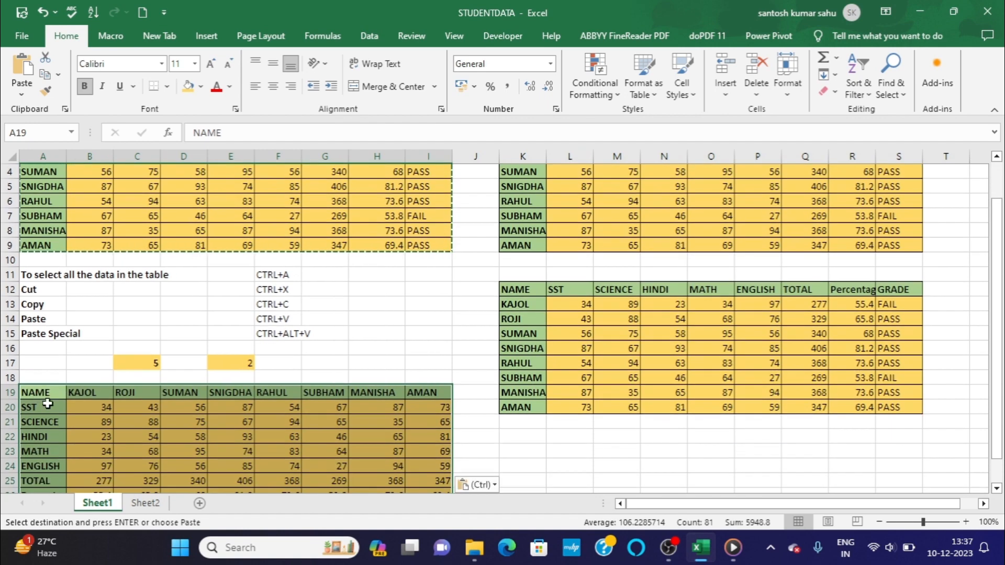
scroll(42, 408, "down", 1)
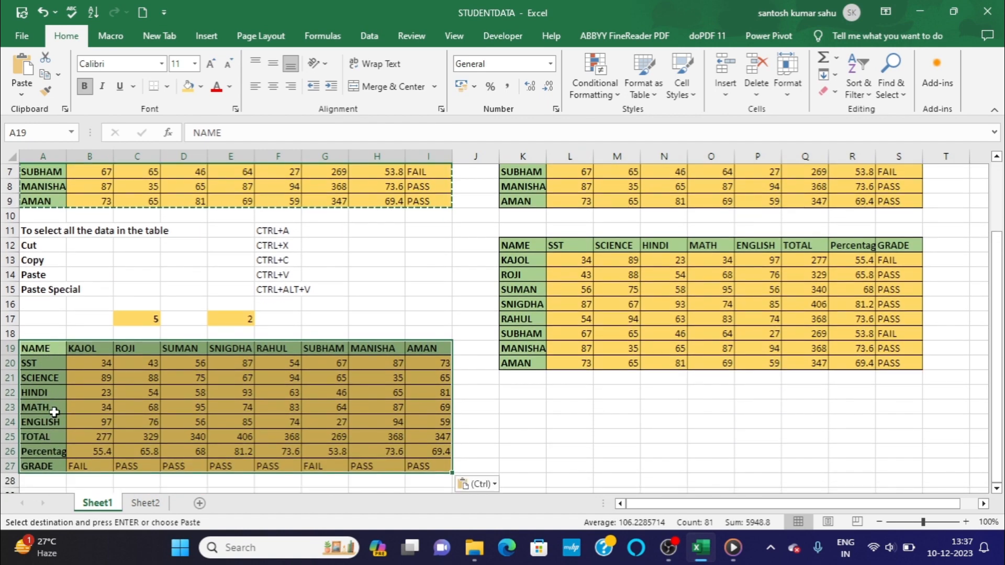
left_click(346, 310)
scroll(367, 320, "up", 1)
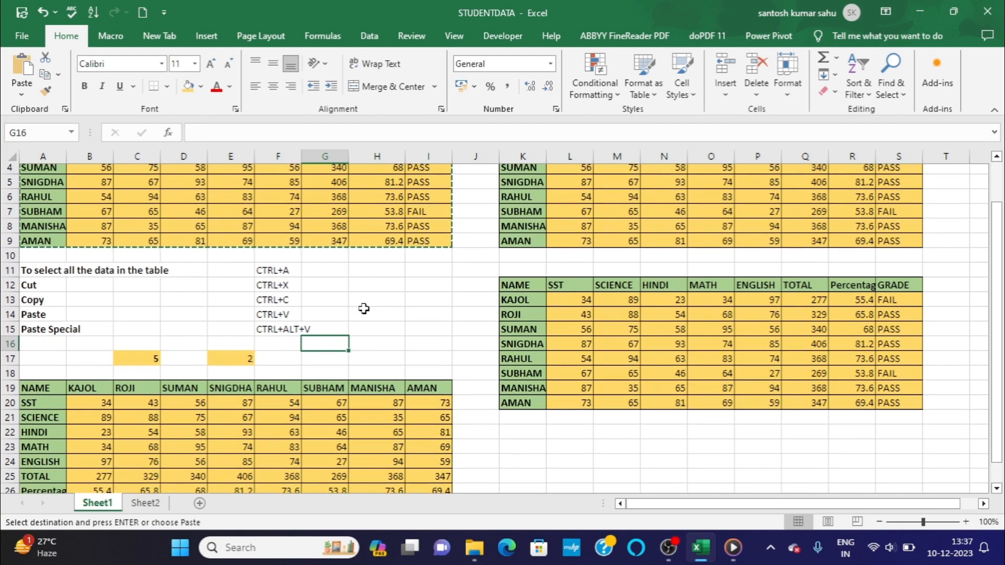
Enter the label "Transpose the data in the table" in cell A16, below Paste Special.
scroll(439, 347, "down", 1)
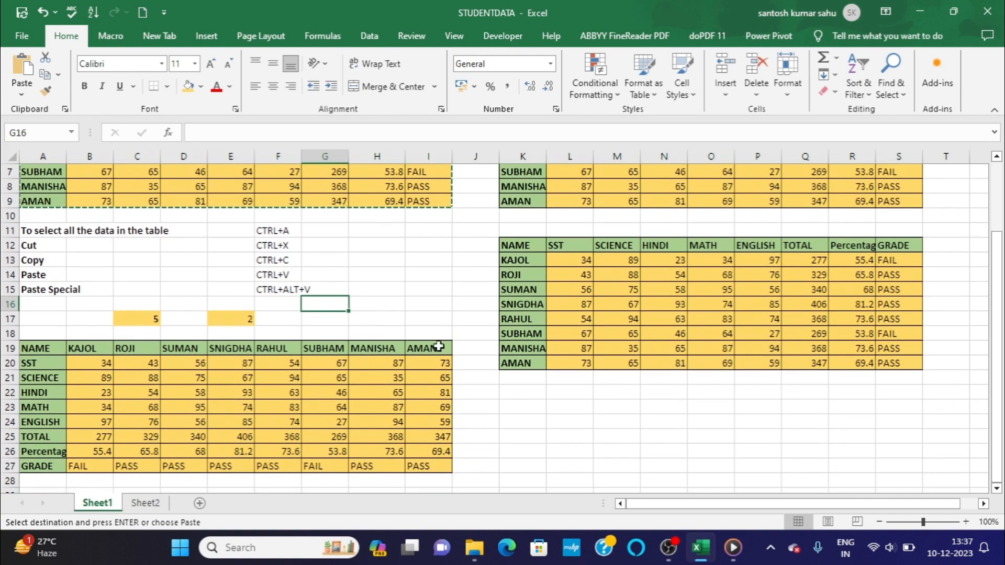
left_click(521, 407)
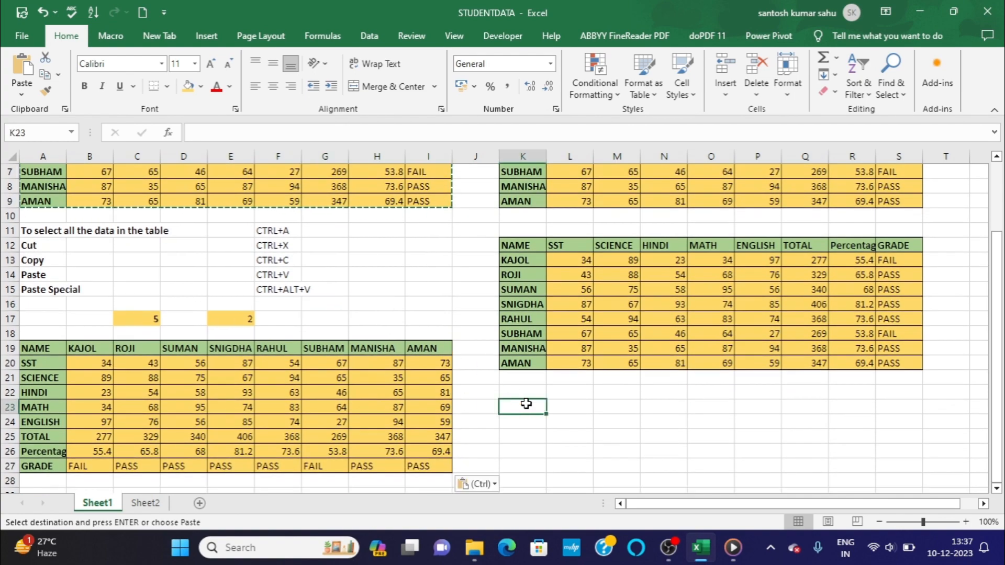
left_click(44, 302)
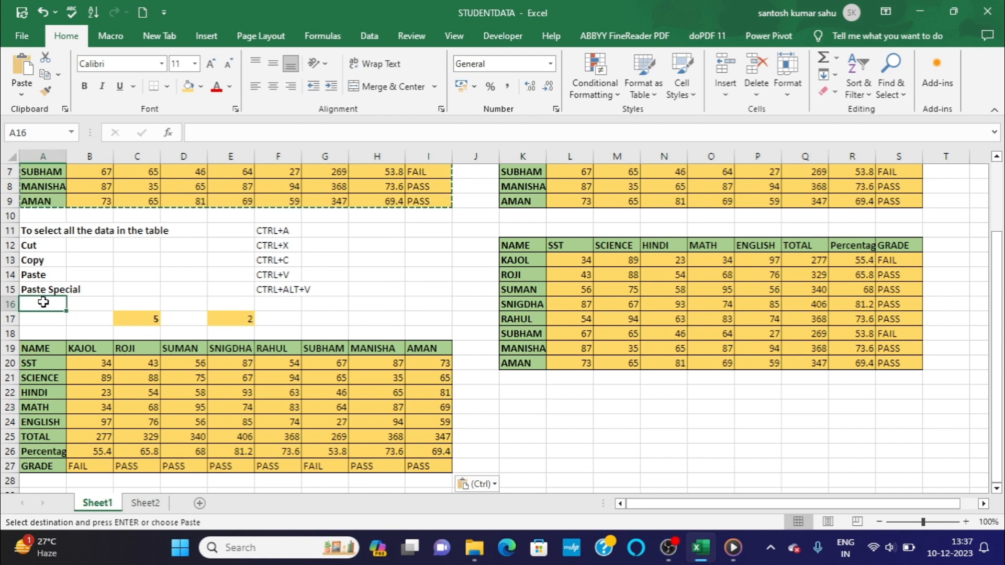
type("T")
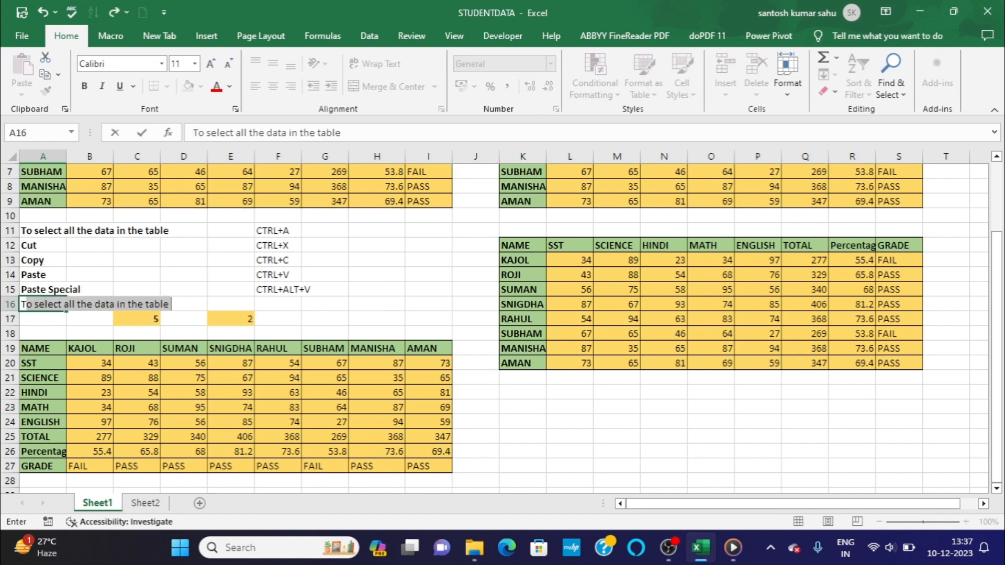
type("ranspo")
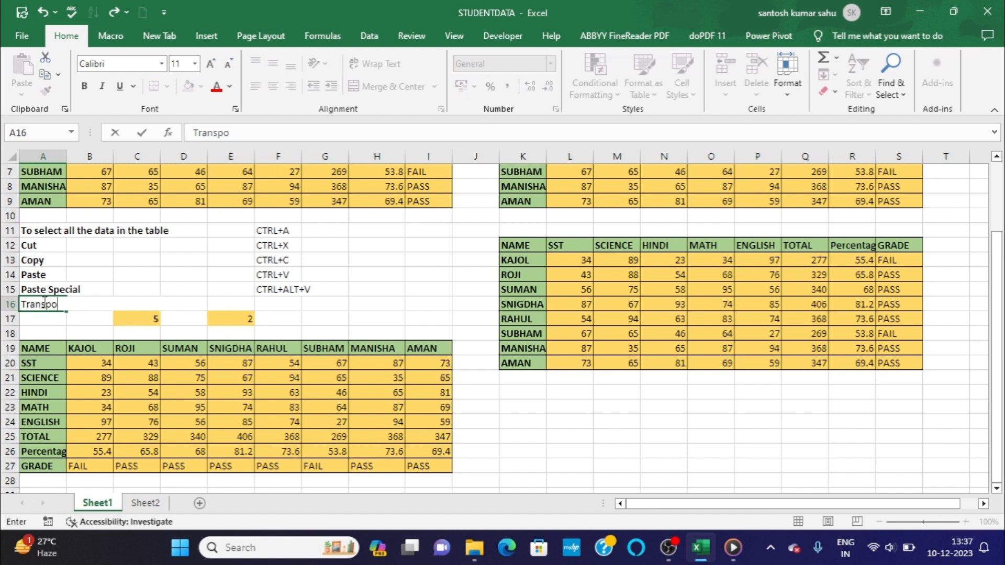
type("de the d")
type("ata")
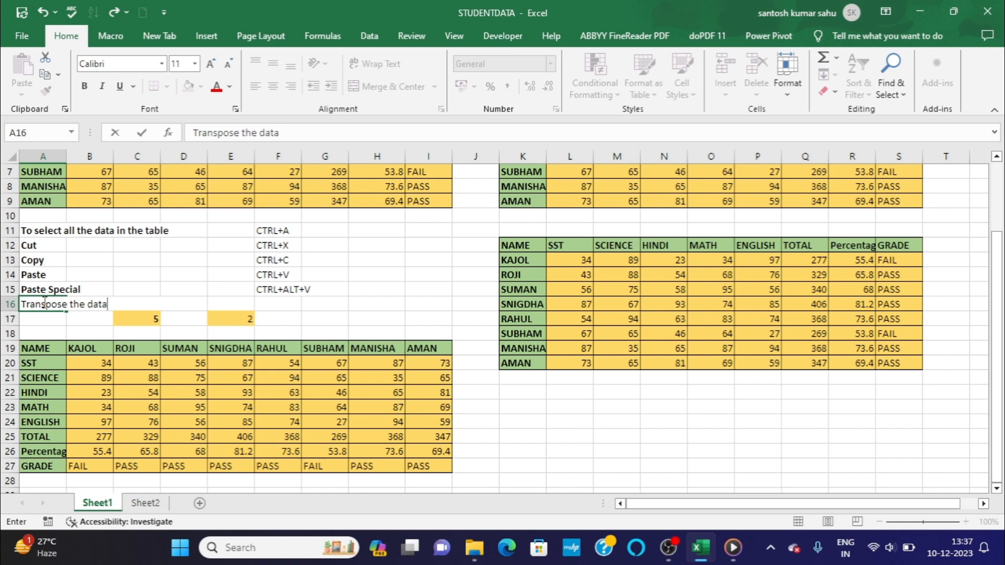
type(" in the table")
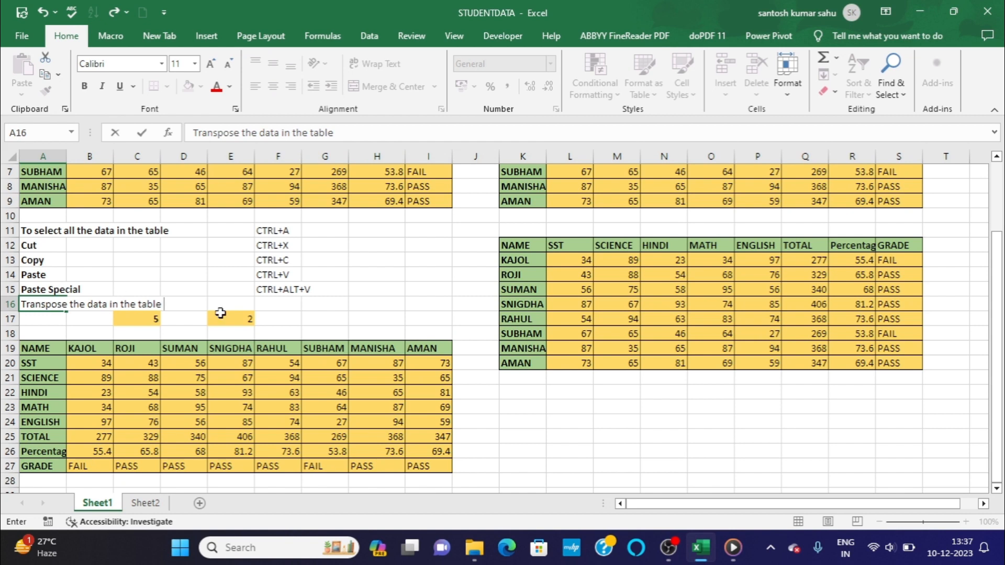
Enter the shortcut text ALT+H+V+T in cell F16, beside the transpose label.
left_click(289, 306)
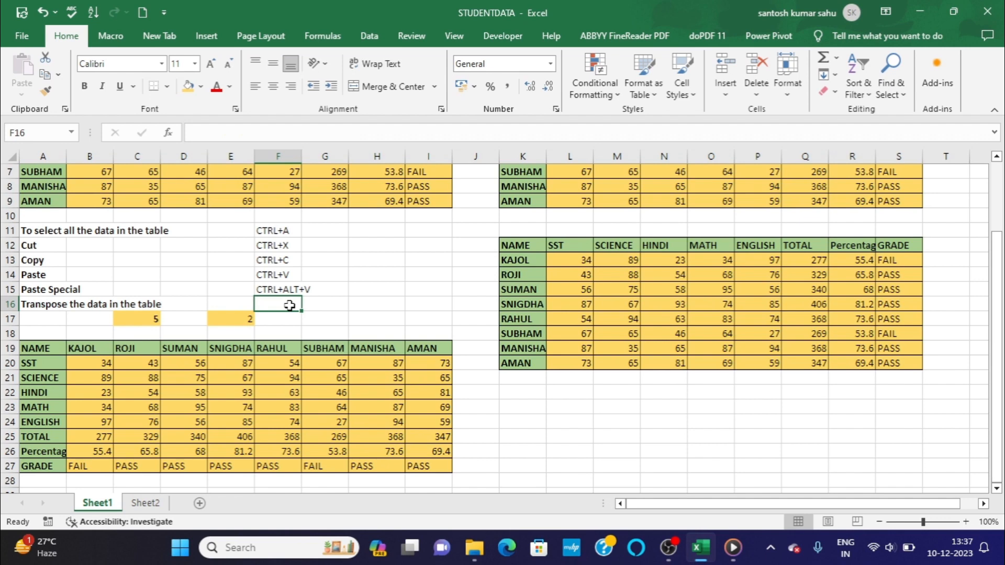
type("ALT")
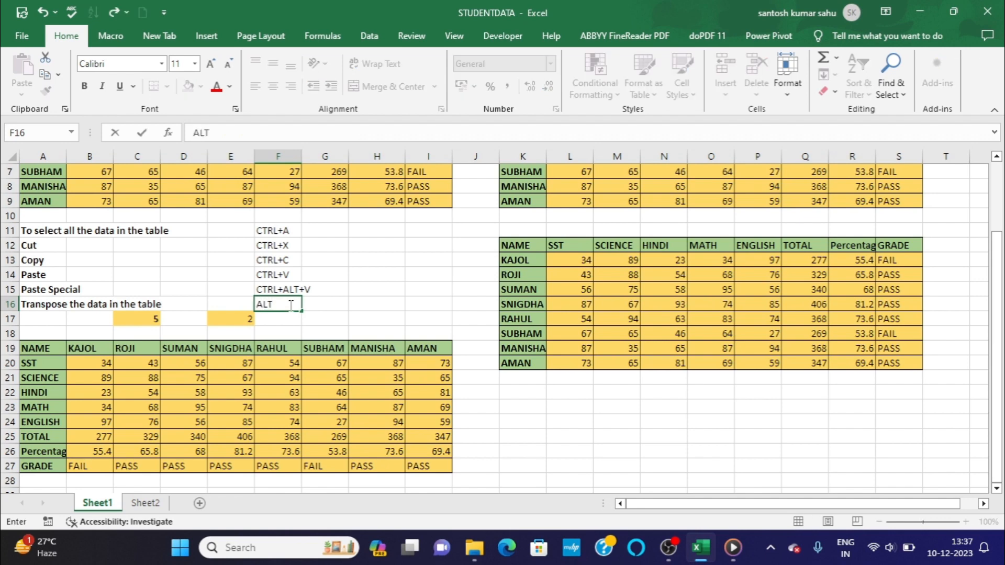
type("+HV")
key("BackSpace")
type("+V+T")
left_click(536, 394)
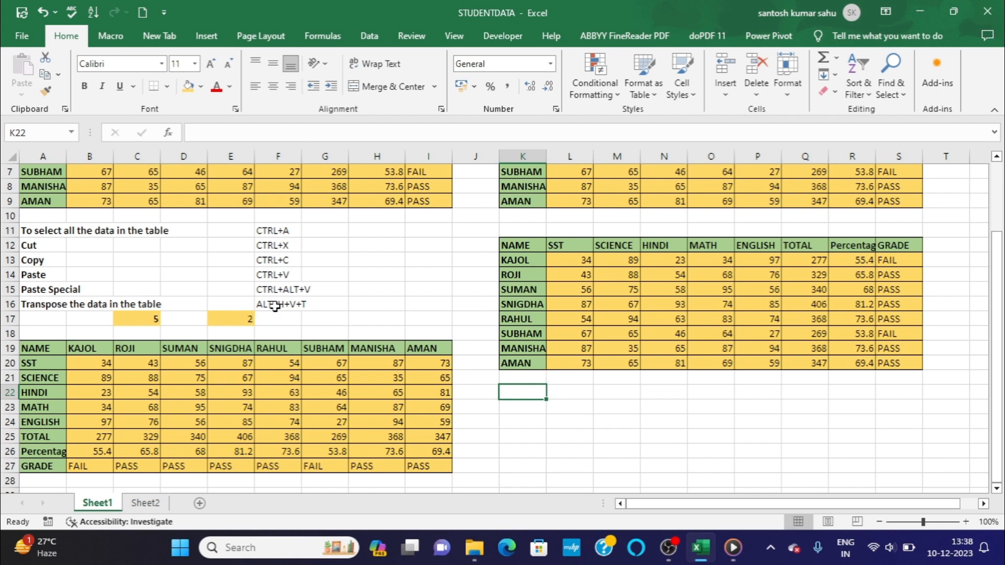
Copy the marks table A1:I9 and paste it transposed at cell K22 using the listed ALT+H+V+T shortcut.
scroll(329, 320, "up", 1)
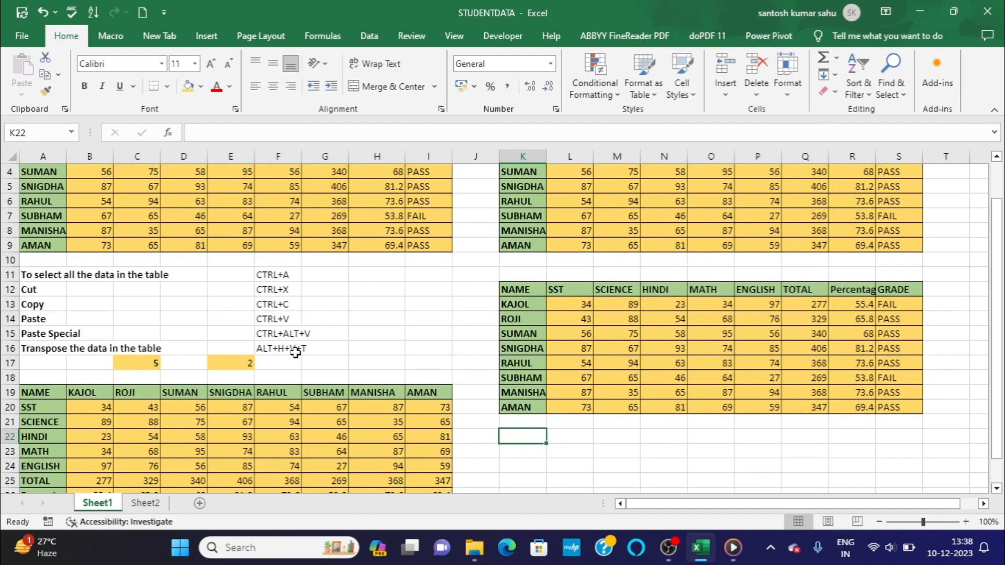
scroll(297, 354, "down", 1)
scroll(297, 353, "up", 2)
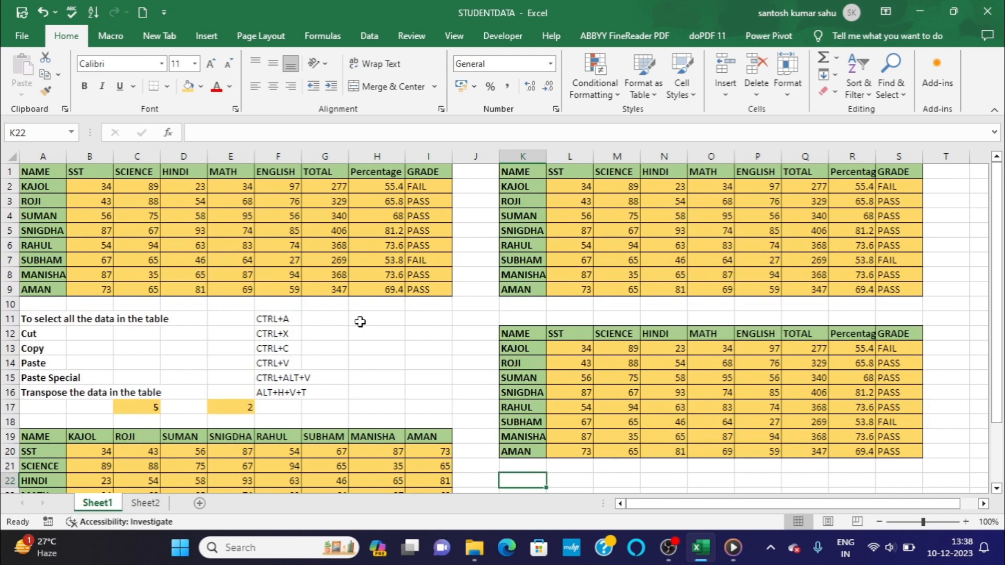
scroll(377, 324, "down", 1)
scroll(377, 314, "up", 1)
left_click(38, 168)
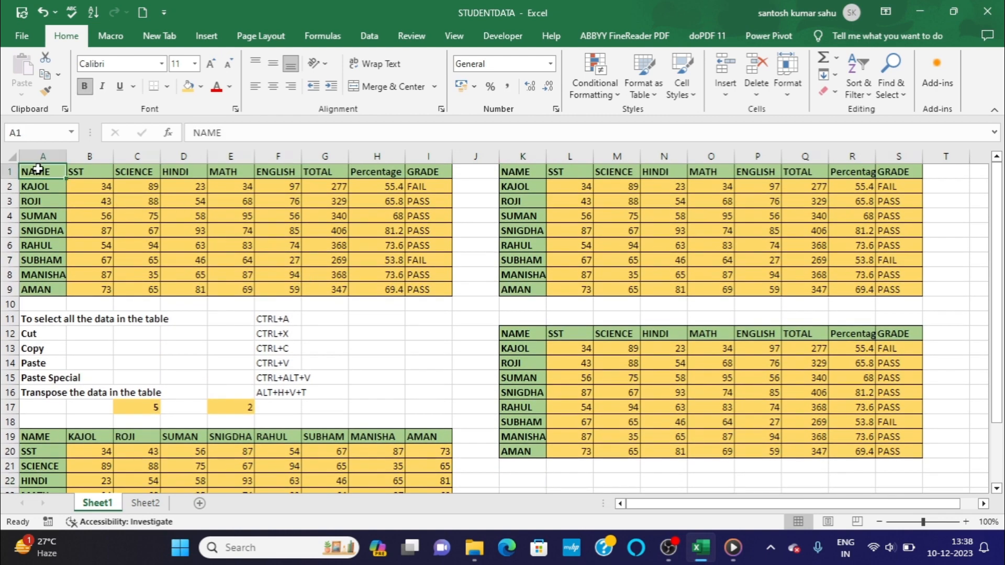
key("ctrl+a")
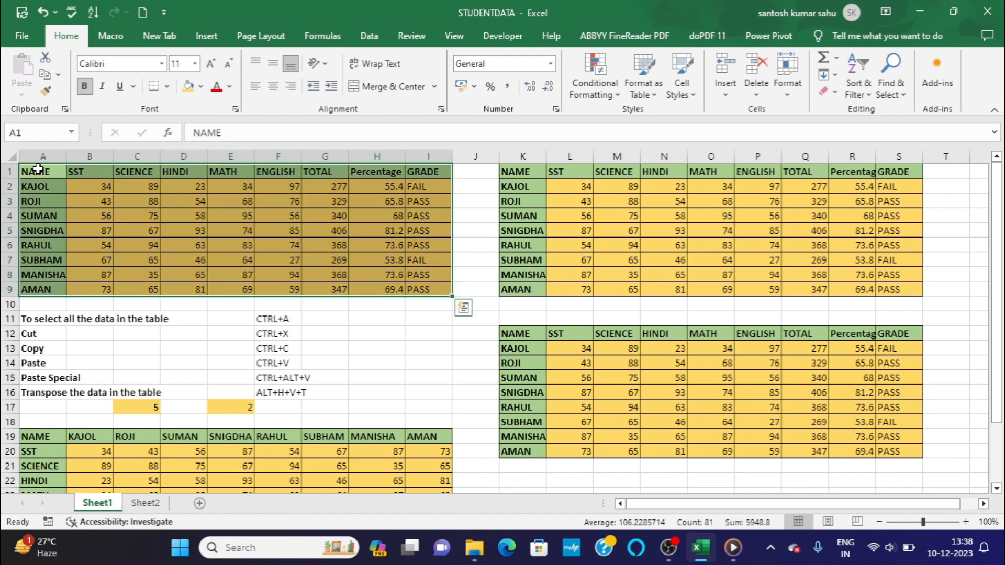
key("ctrl+c")
scroll(38, 168, "down", 2)
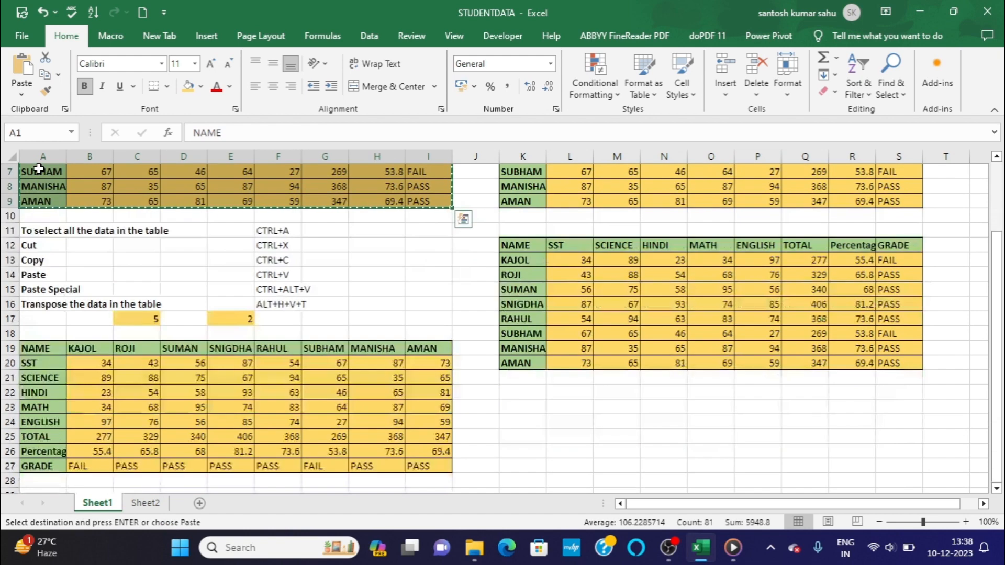
left_click(509, 393)
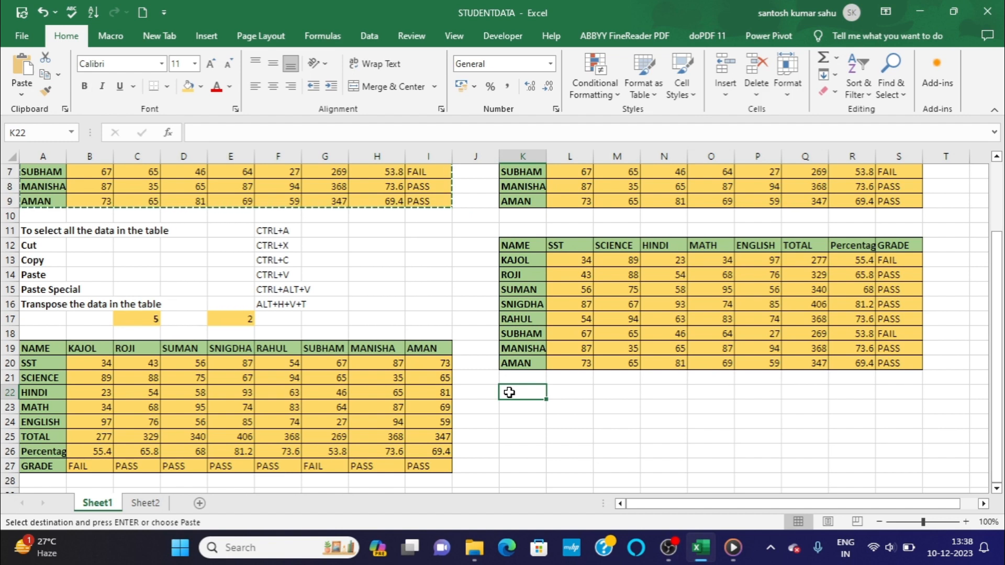
key("alt")
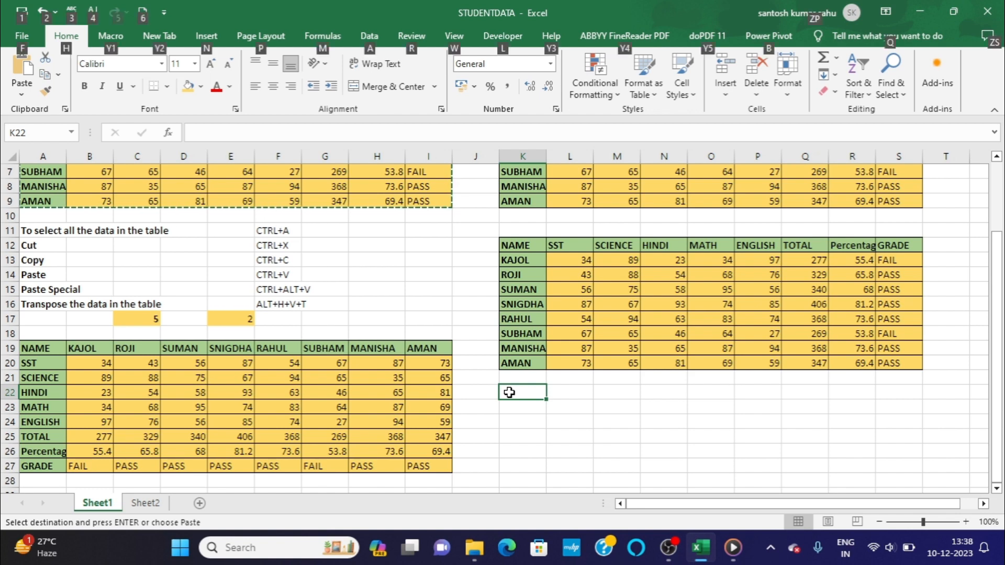
key("h")
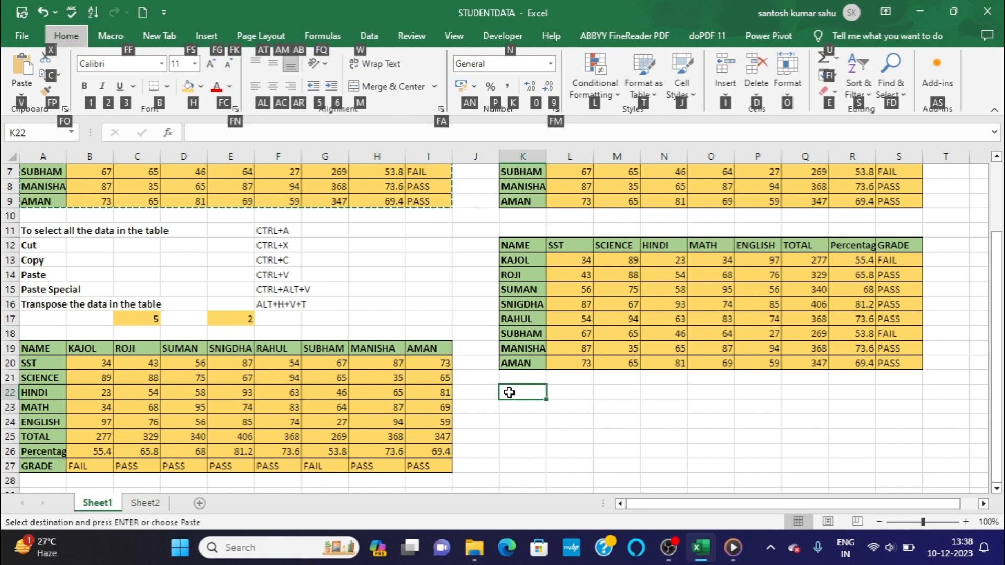
key("v")
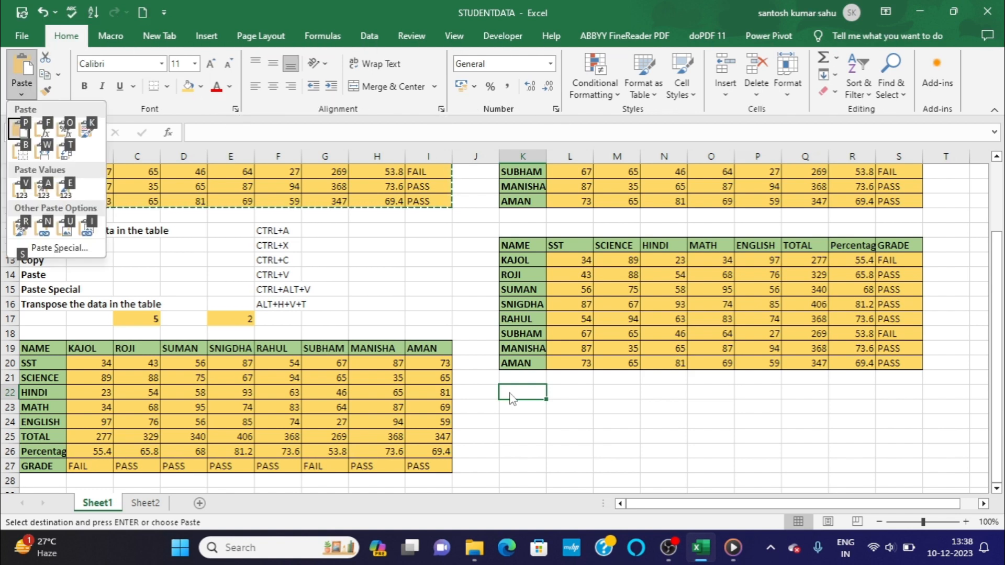
key("t")
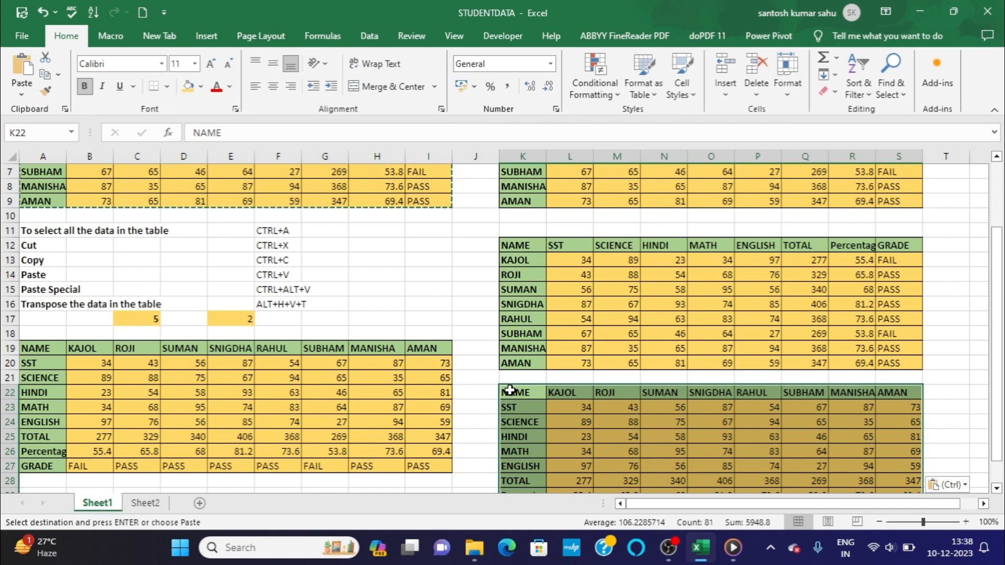
scroll(575, 396, "down", 1)
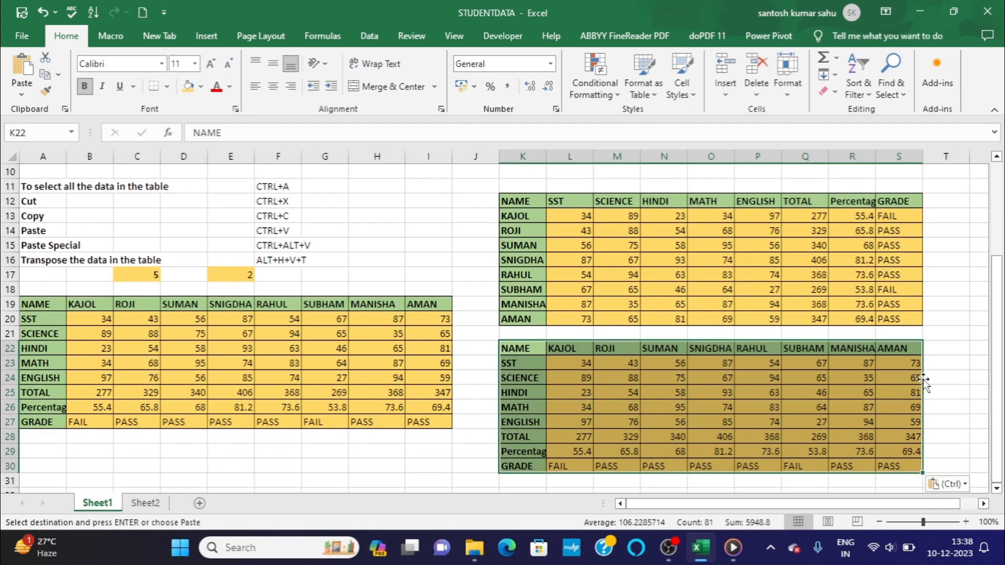
scroll(711, 391, "up", 3)
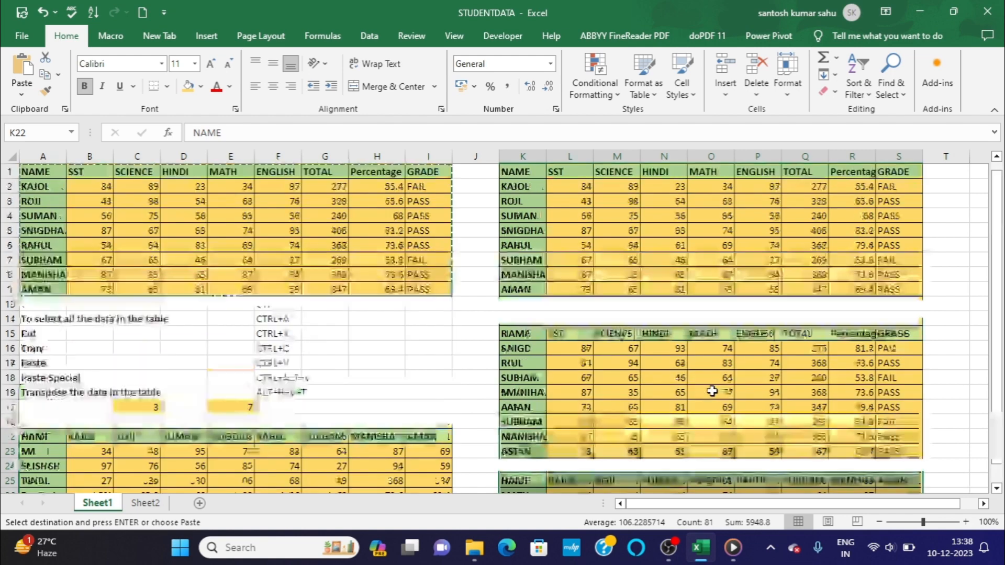
left_click(664, 308)
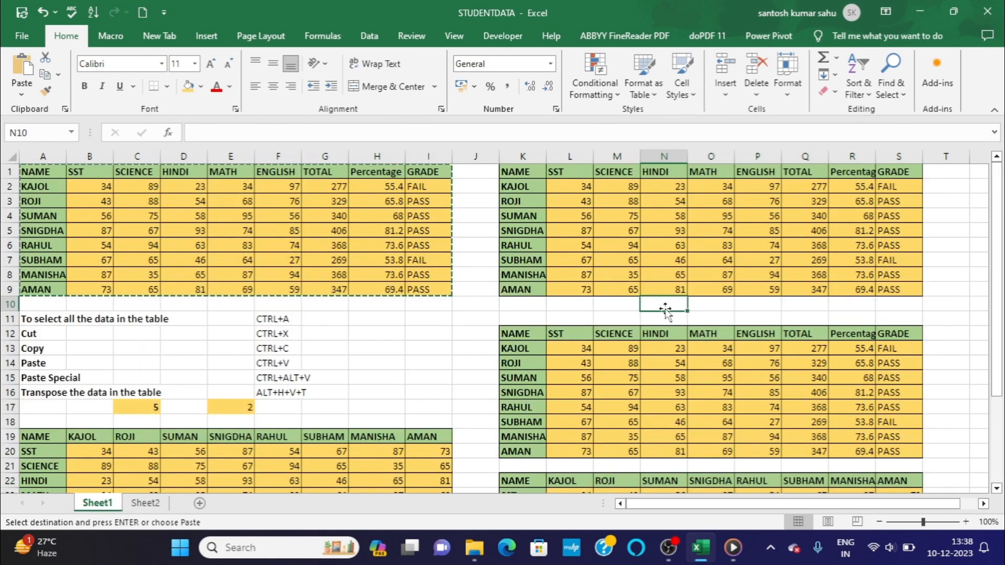
left_click(472, 317)
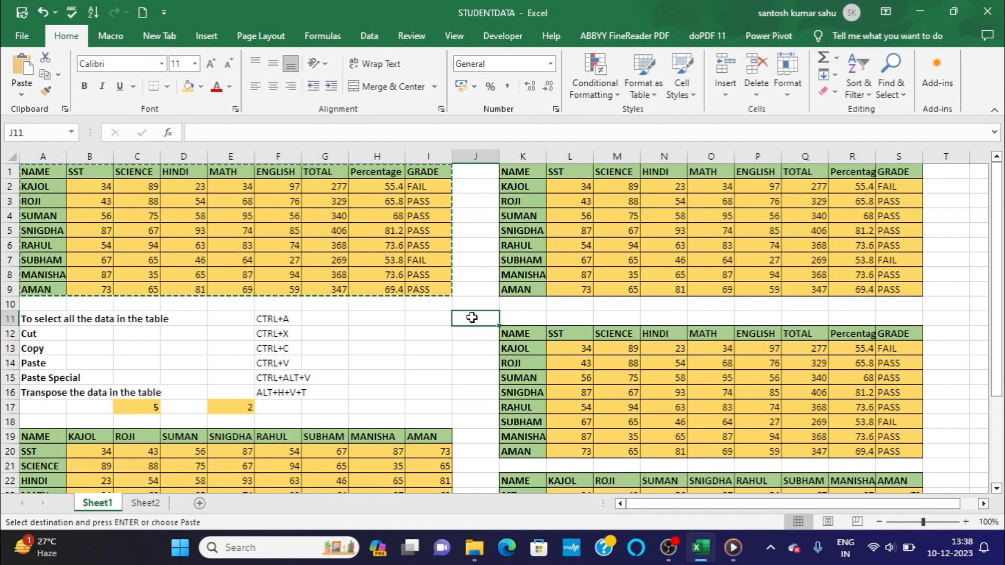
scroll(471, 316, "down", 1)
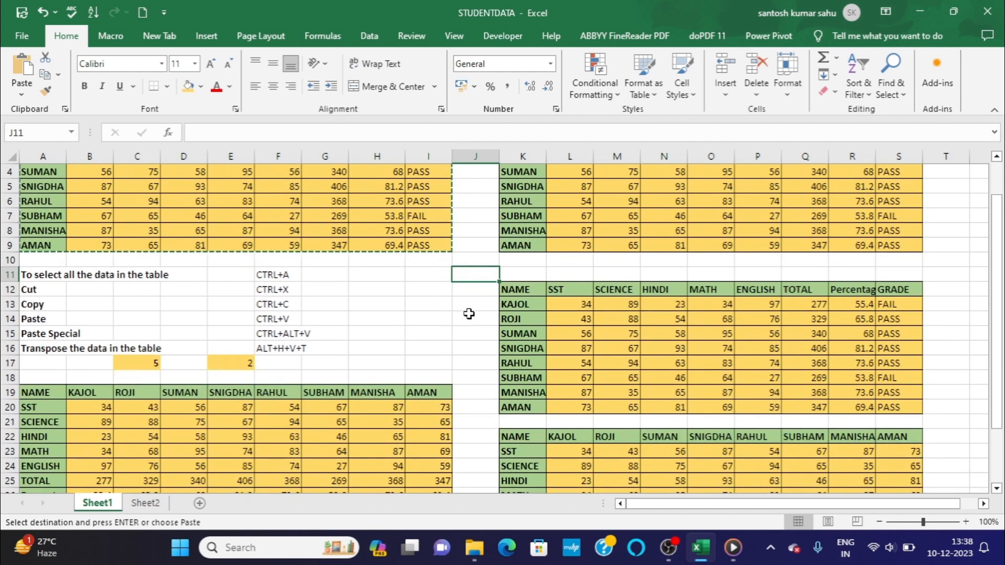